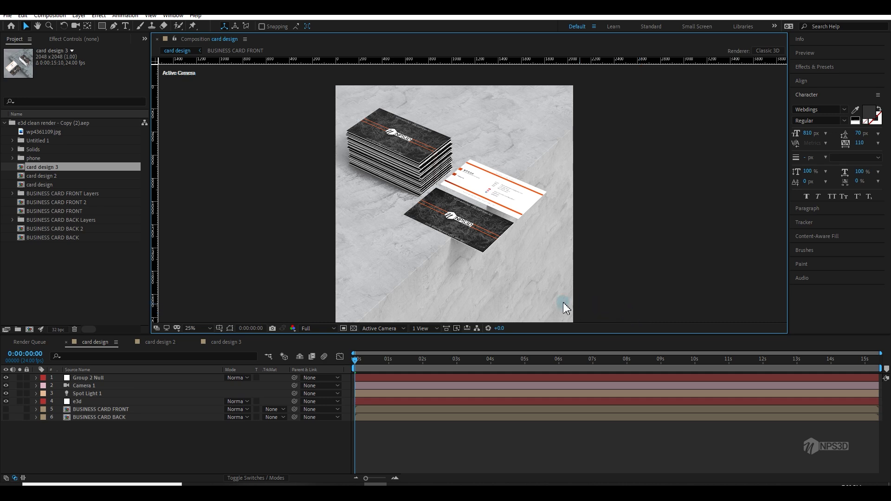
Preview the wooden-table, concrete-block and marble card mockup compositions in turn
{"action": "key", "text": "period"}
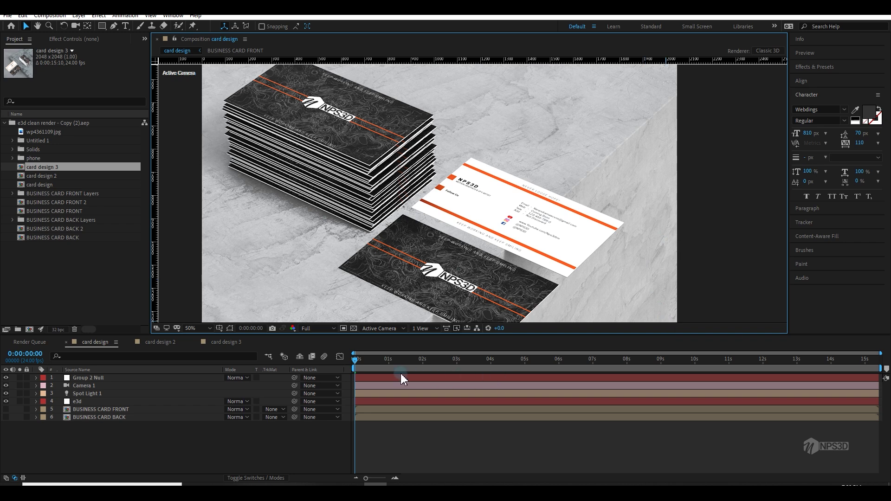
{"action": "left_click", "coordinate": [154, 342]}
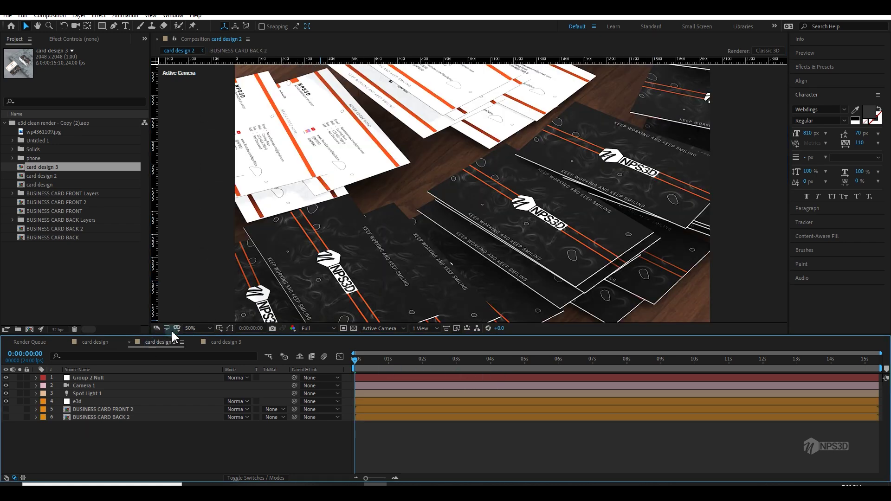
{"action": "left_click", "coordinate": [214, 342]}
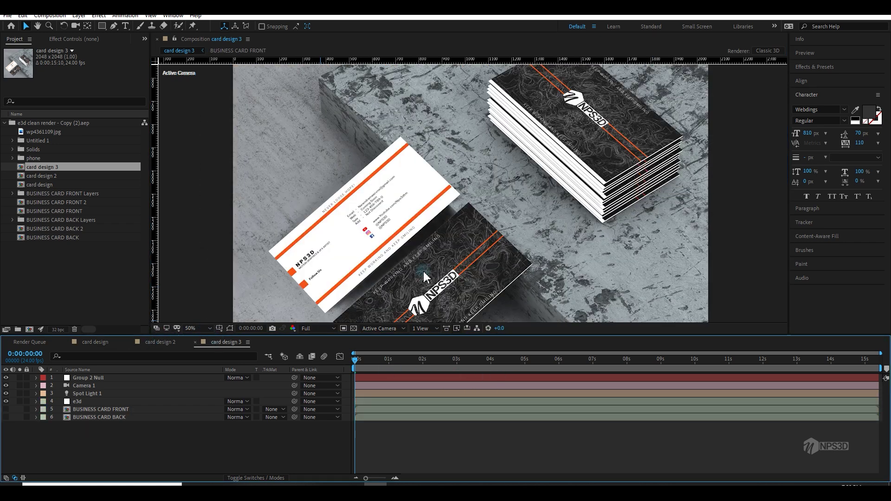
{"action": "scroll", "coordinate": [430, 256], "scroll_direction": "down", "scroll_amount": 2}
{"action": "left_click_drag", "start_coordinate": [444, 247], "coordinate": [452, 267]}
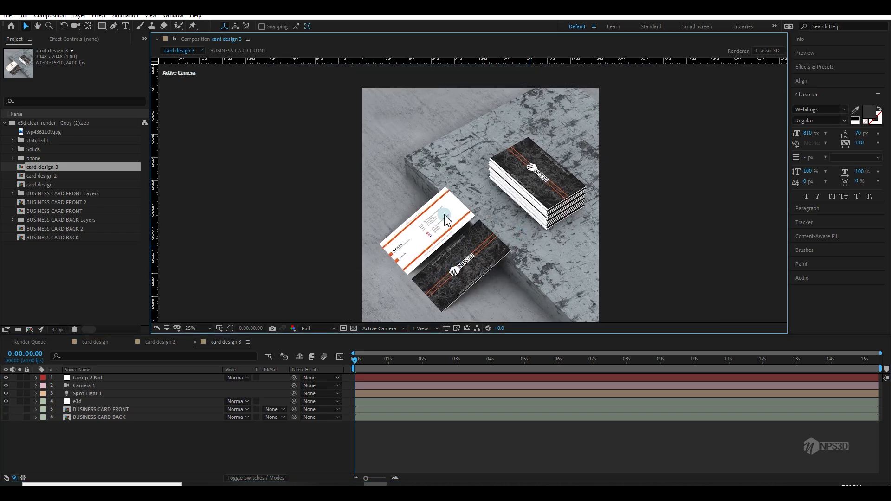
{"action": "left_click", "coordinate": [116, 342]}
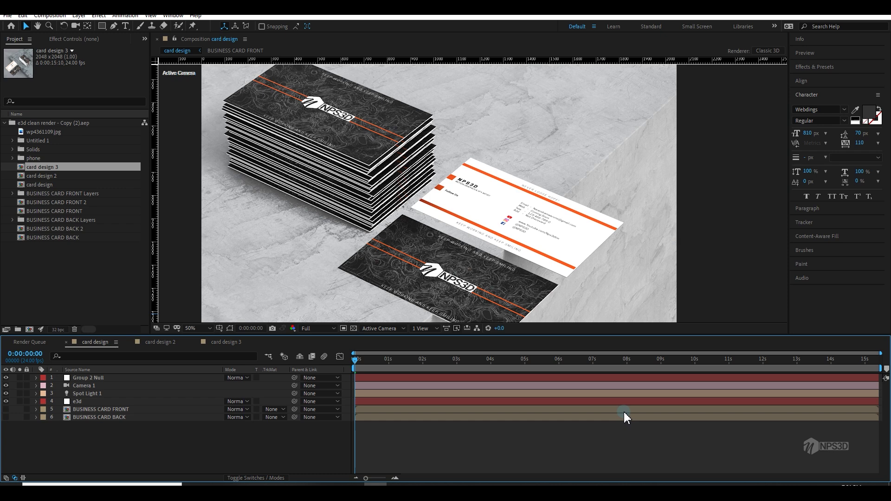
{"action": "left_click_drag", "start_coordinate": [624, 411], "coordinate": [606, 339]}
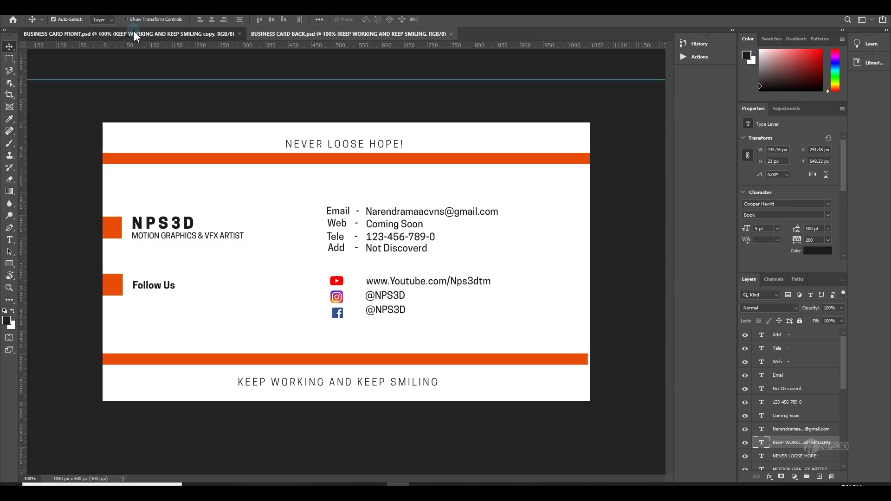
Create a blank 3.5 × 2 inch document, then close it to return to the card front
{"action": "left_click", "coordinate": [132, 34]}
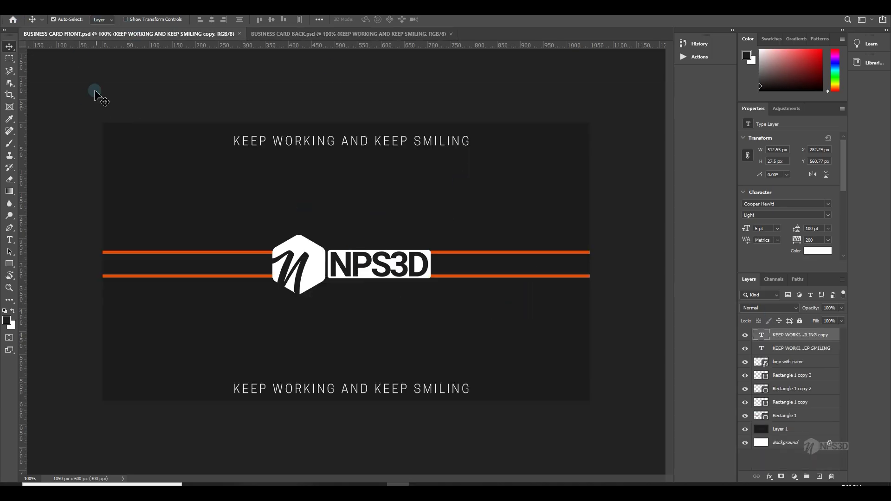
{"action": "key", "text": "ctrl+n"}
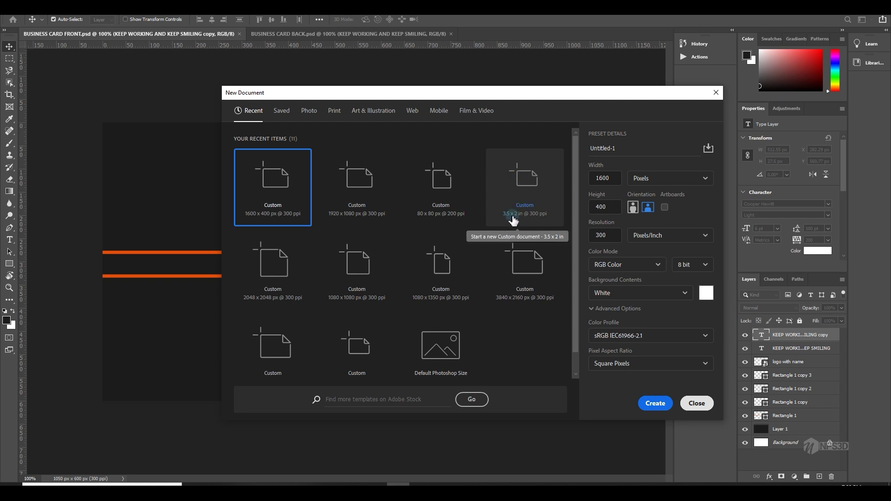
{"action": "left_click", "coordinate": [513, 220]}
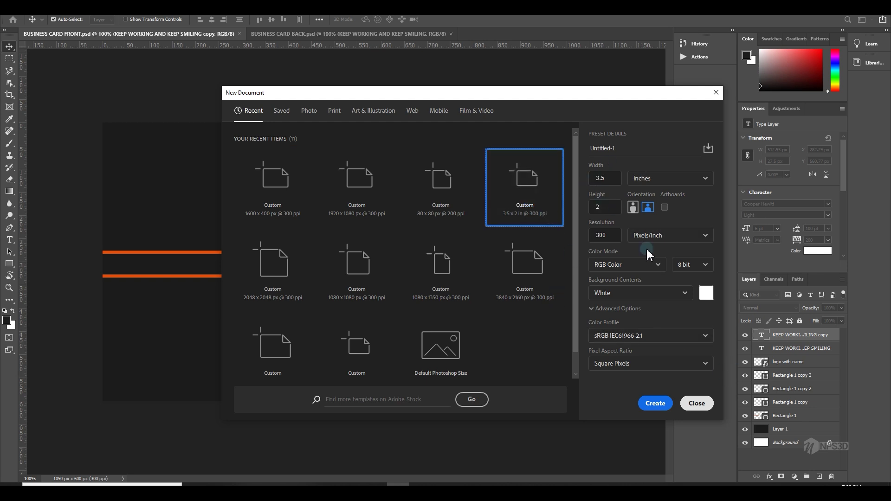
{"action": "left_click", "coordinate": [659, 403]}
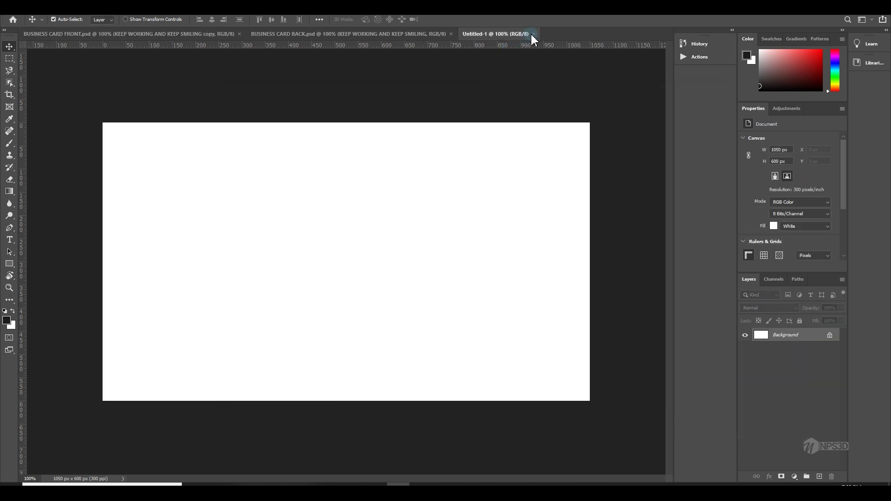
{"action": "left_click", "coordinate": [534, 34]}
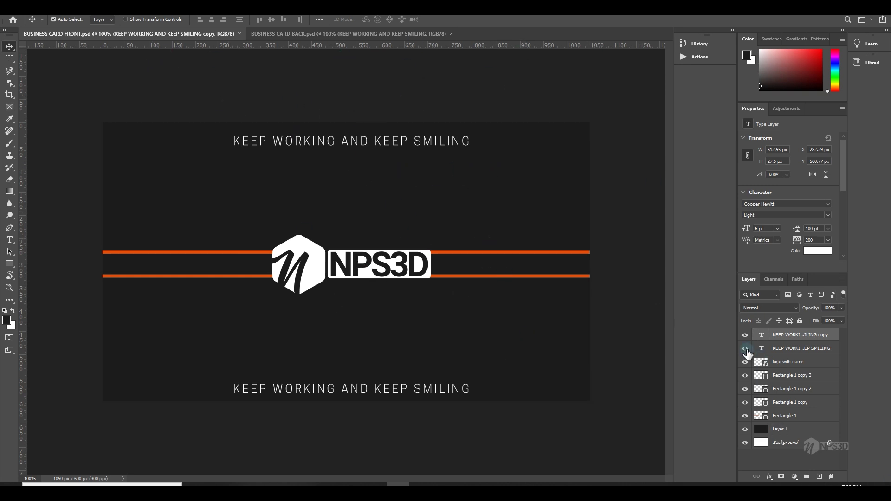
Hide the card front's text, logo and lines, then re-show the four orange lines
{"action": "left_click_drag", "start_coordinate": [745, 336], "coordinate": [745, 403]}
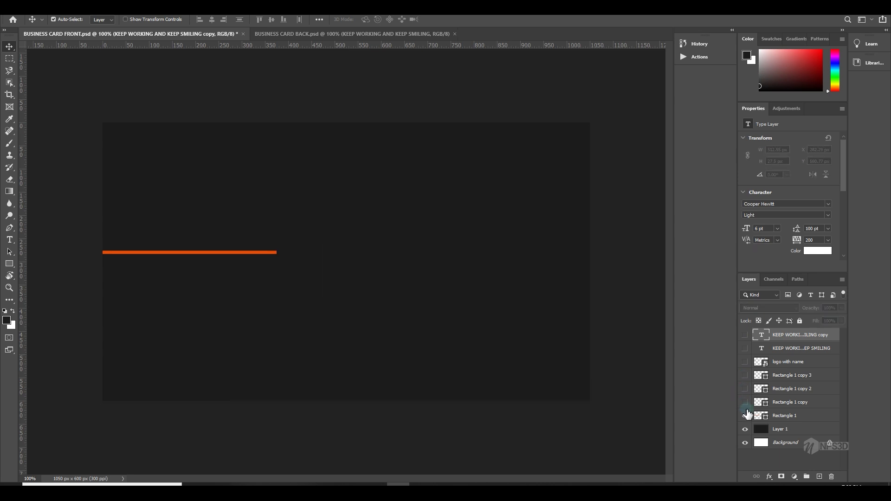
{"action": "left_click", "coordinate": [745, 416]}
{"action": "left_click", "coordinate": [745, 417]}
{"action": "left_click", "coordinate": [751, 416]}
{"action": "left_click", "coordinate": [745, 402]}
{"action": "left_click", "coordinate": [745, 389]}
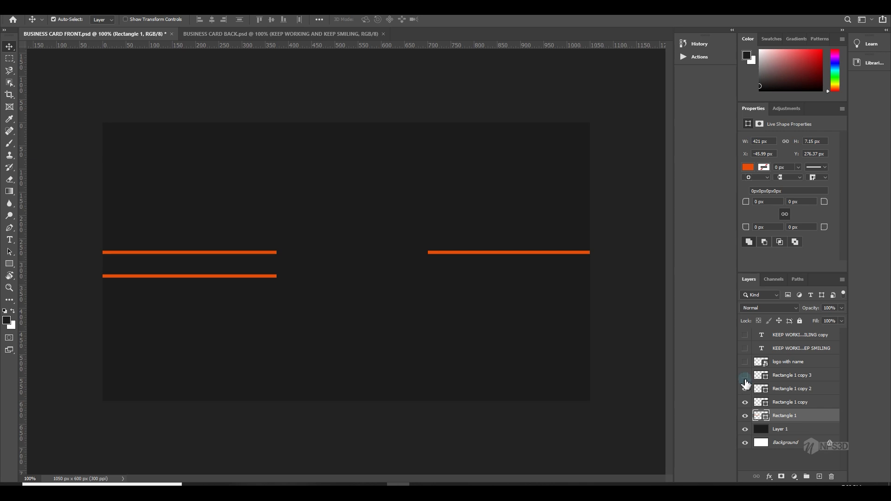
{"action": "left_click", "coordinate": [745, 376]}
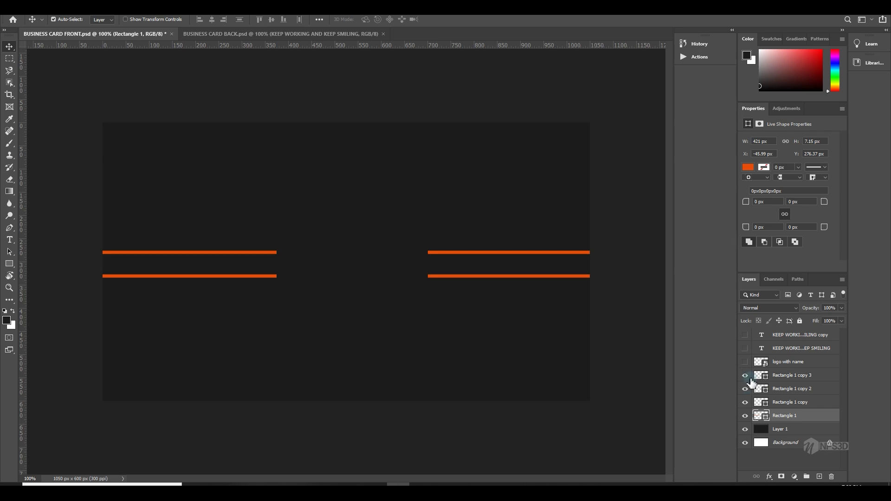
Reveal the NPS3D logo and both KEEP WORKING AND KEEP SMILING lines, then view BUSINESS CARD BACK.psd
{"action": "left_click", "coordinate": [745, 365]}
{"action": "left_click", "coordinate": [745, 365]}
{"action": "left_click", "coordinate": [745, 365]}
{"action": "left_click", "coordinate": [745, 349]}
{"action": "left_click", "coordinate": [746, 335]}
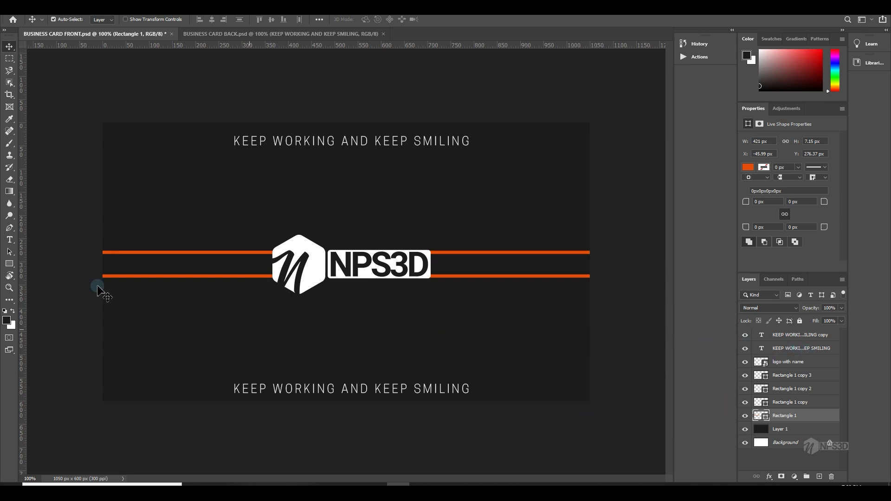
{"action": "left_click", "coordinate": [280, 35]}
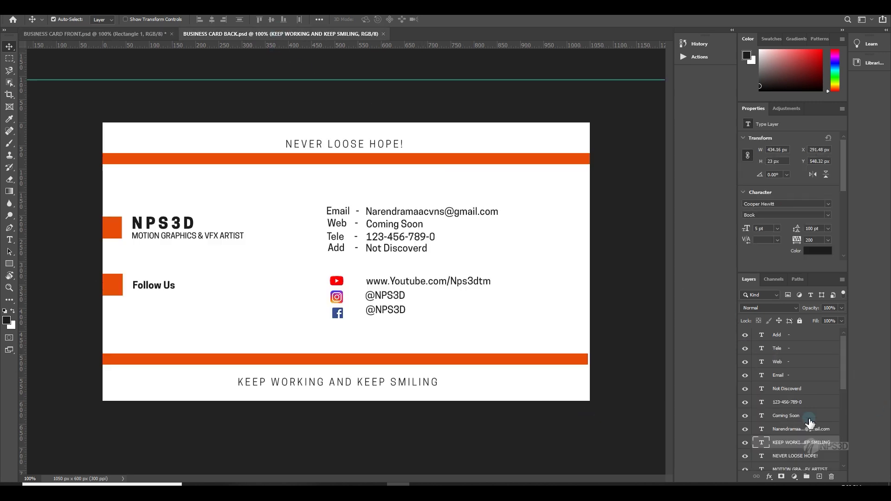
Scroll through the card back's layers, then return to After Effects
{"action": "scroll", "coordinate": [776, 436], "scroll_direction": "down", "scroll_amount": 1}
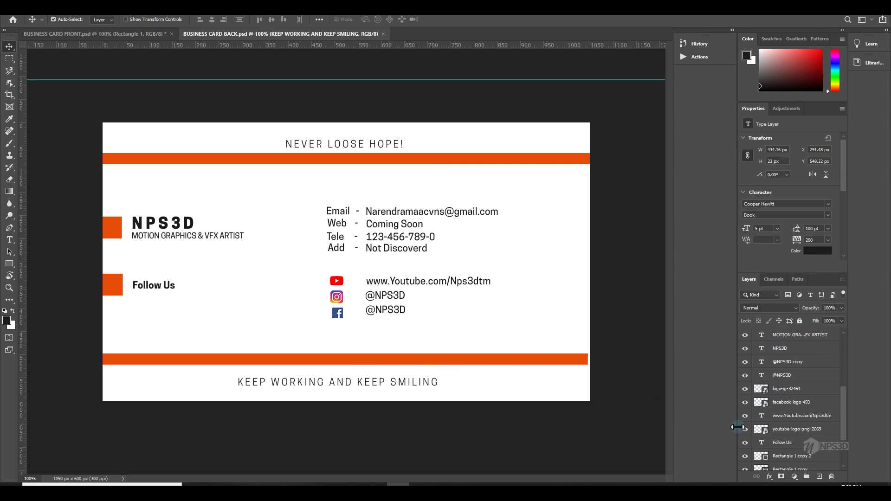
{"action": "scroll", "coordinate": [741, 430], "scroll_direction": "down", "scroll_amount": 1}
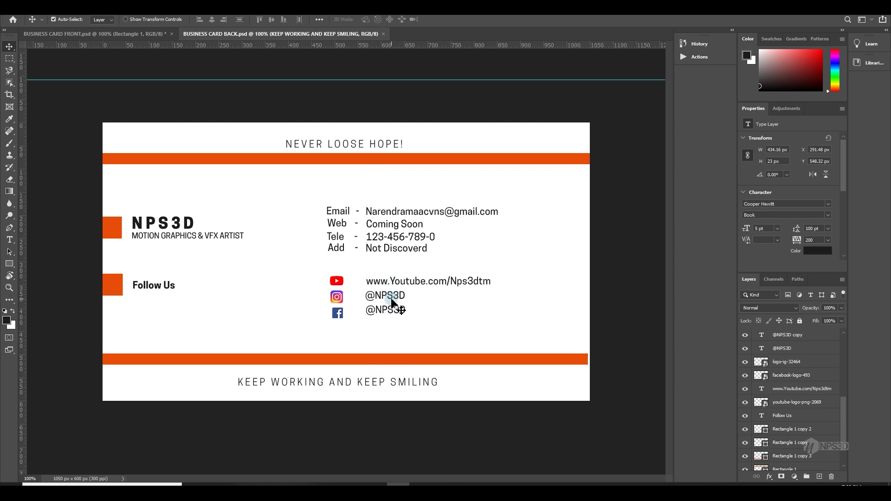
{"action": "left_click", "coordinate": [371, 489]}
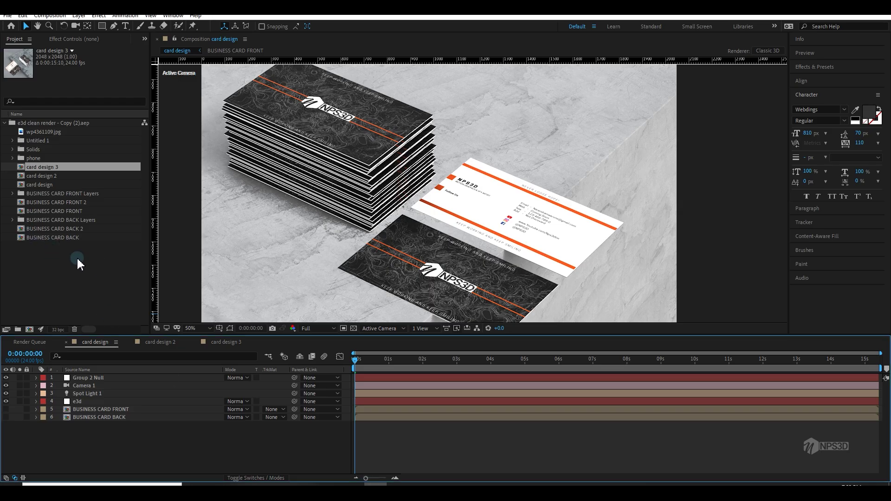
Import BUSINESS CARD BACK.psd into the project with Import Kind set to Composition
{"action": "left_click", "coordinate": [102, 291]}
{"action": "double_click", "coordinate": [91, 283]}
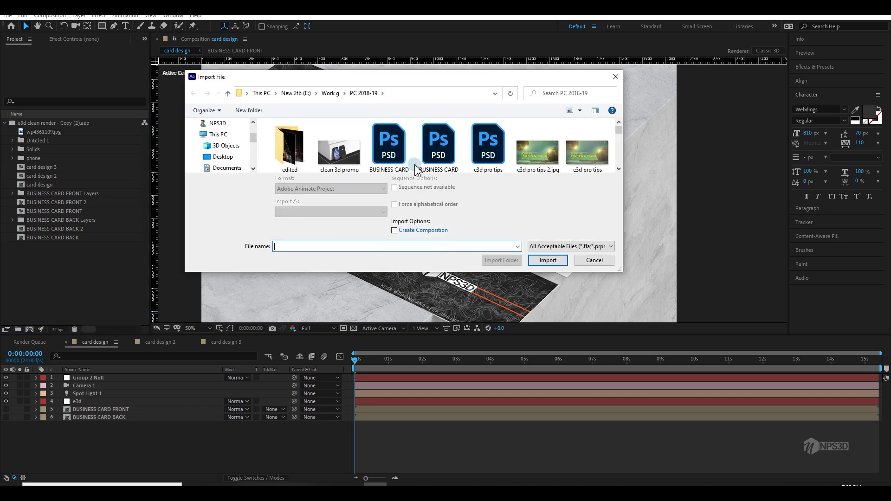
{"action": "left_click_drag", "start_coordinate": [395, 154], "coordinate": [498, 195]}
{"action": "left_click", "coordinate": [546, 257]}
{"action": "left_click", "coordinate": [548, 253]}
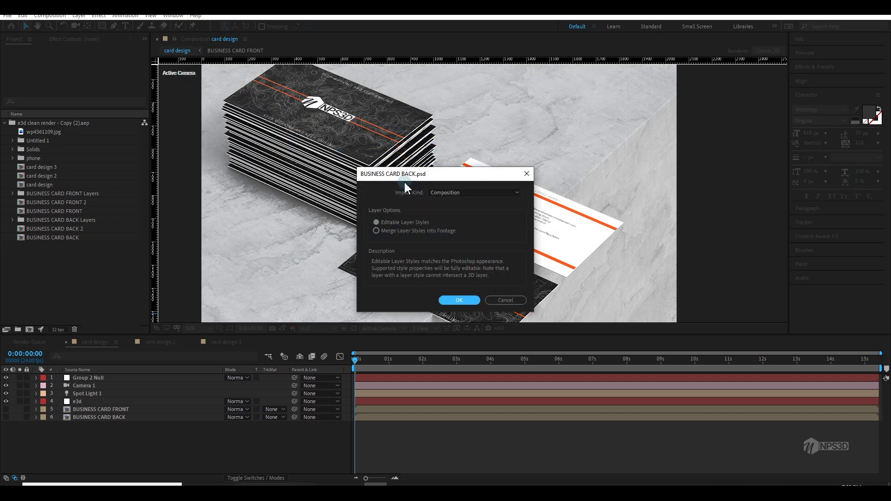
{"action": "left_click_drag", "start_coordinate": [402, 177], "coordinate": [578, 167]}
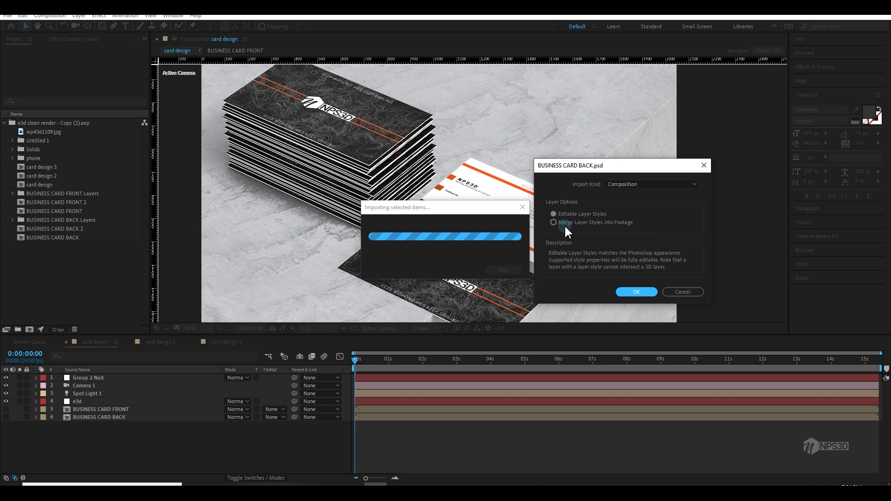
{"action": "left_click", "coordinate": [634, 185]}
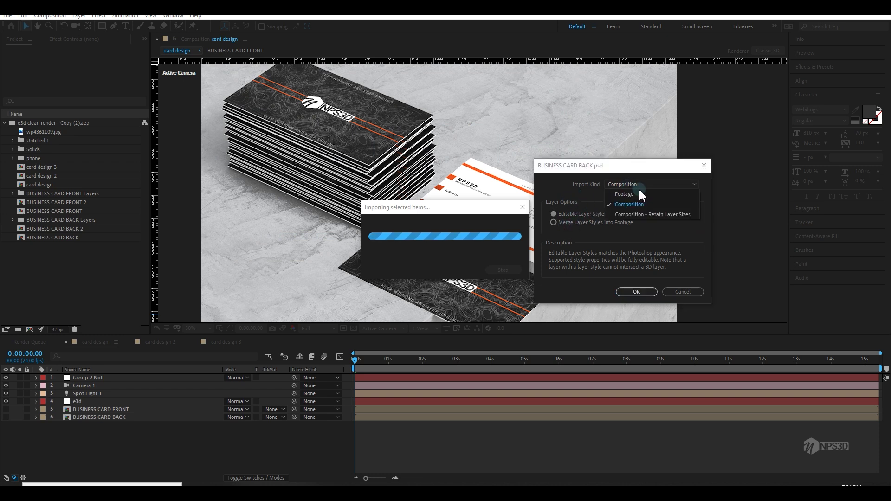
{"action": "left_click", "coordinate": [637, 204]}
{"action": "left_click", "coordinate": [638, 293]}
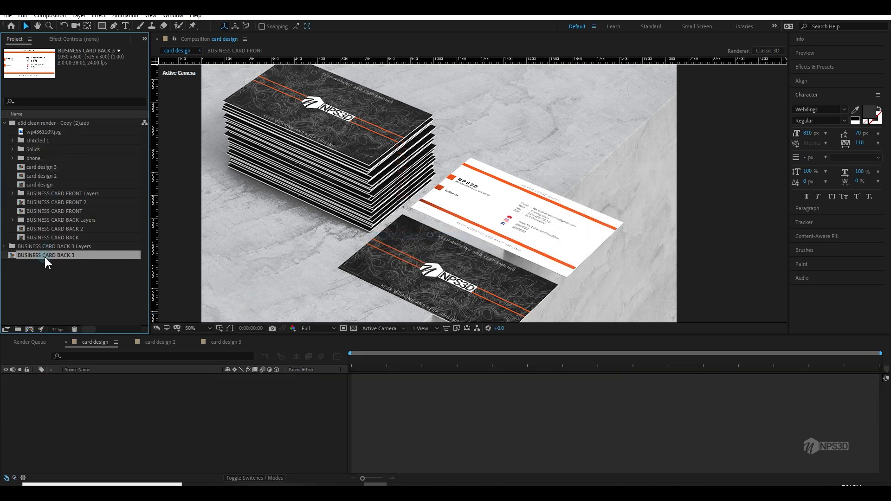
Inspect the layers of the BUSINESS CARD BACK 3 composition, then close it
{"action": "double_click", "coordinate": [44, 256]}
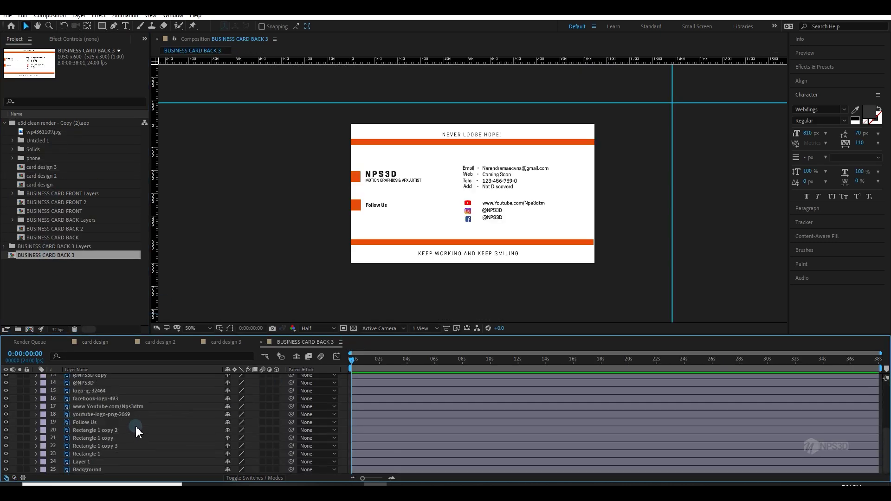
{"action": "mouse_move", "coordinate": [125, 335]}
{"action": "left_mouse_down"}
{"action": "mouse_move", "coordinate": [132, 277]}
{"action": "mouse_move", "coordinate": [133, 331]}
{"action": "left_mouse_up"}
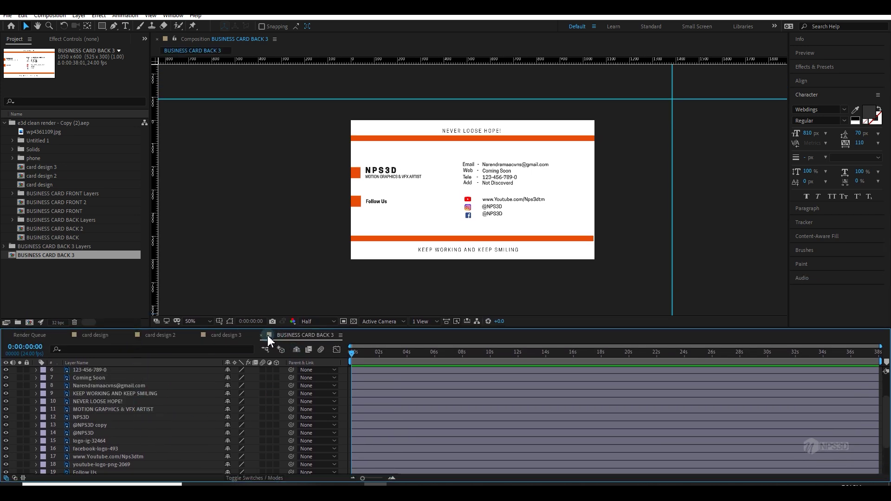
{"action": "left_click", "coordinate": [261, 335]}
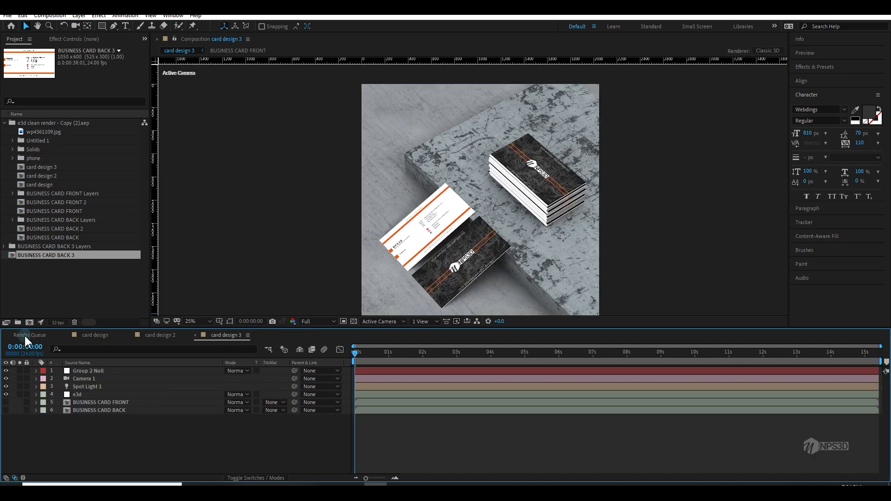
{"action": "left_click", "coordinate": [43, 288]}
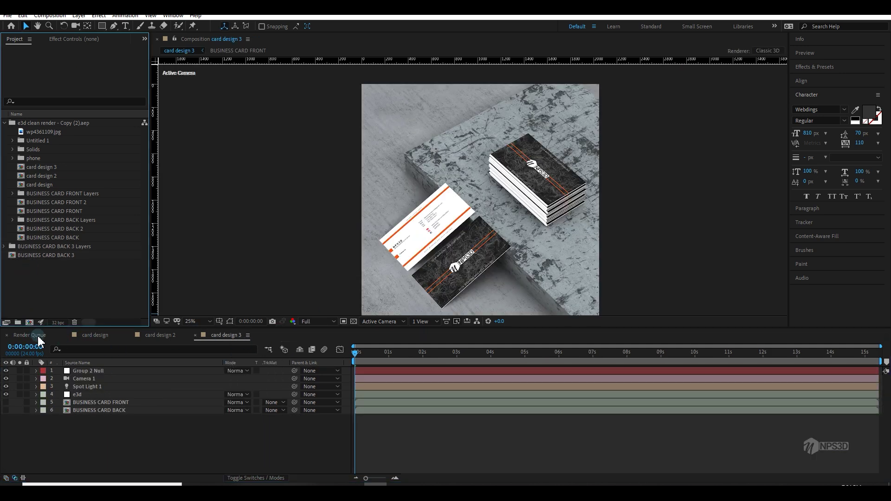
Create a 2048 × 2048 composition with a solid named e3d carrying the Element 3D effect
{"action": "left_click", "coordinate": [30, 323]}
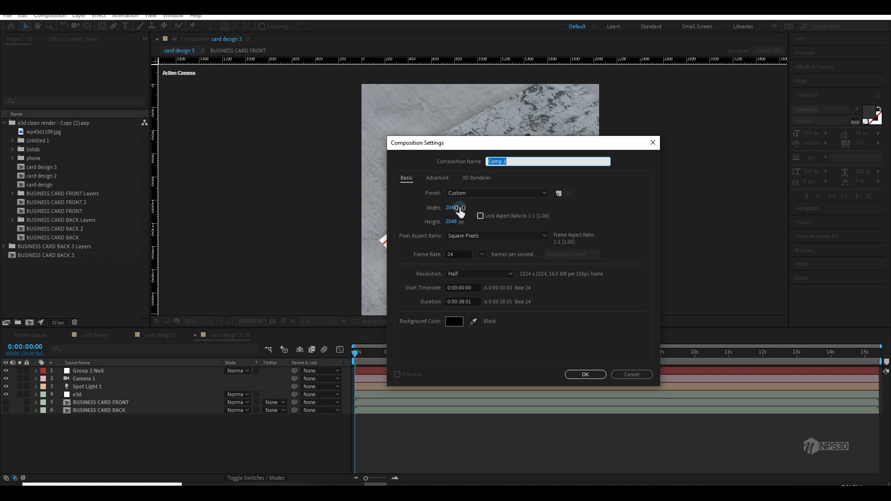
{"action": "key", "text": "Return"}
{"action": "right_click", "coordinate": [247, 304]}
{"action": "mouse_move", "coordinate": [240, 318]}
{"action": "left_click", "coordinate": [286, 337]}
{"action": "type", "text": "e3d"}
{"action": "key", "text": "Return"}
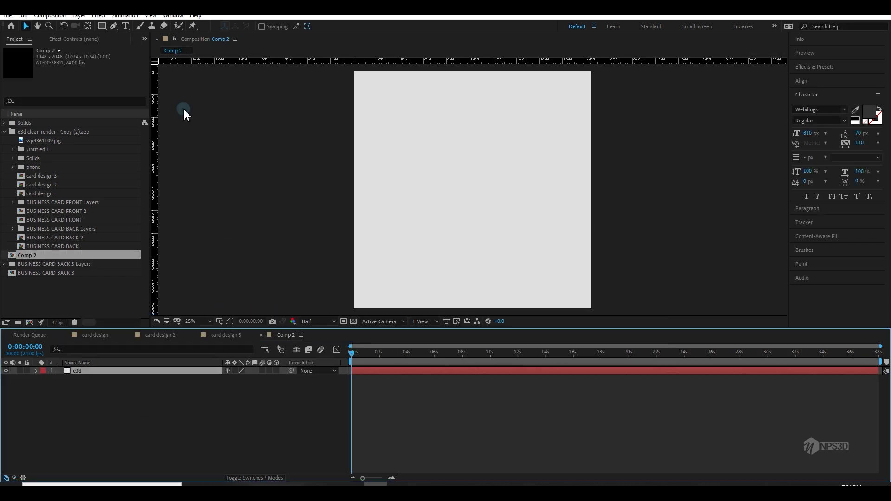
{"action": "key", "text": "ctrl+space"}
{"action": "type", "text": "e3d"}
{"action": "key", "text": "Return"}
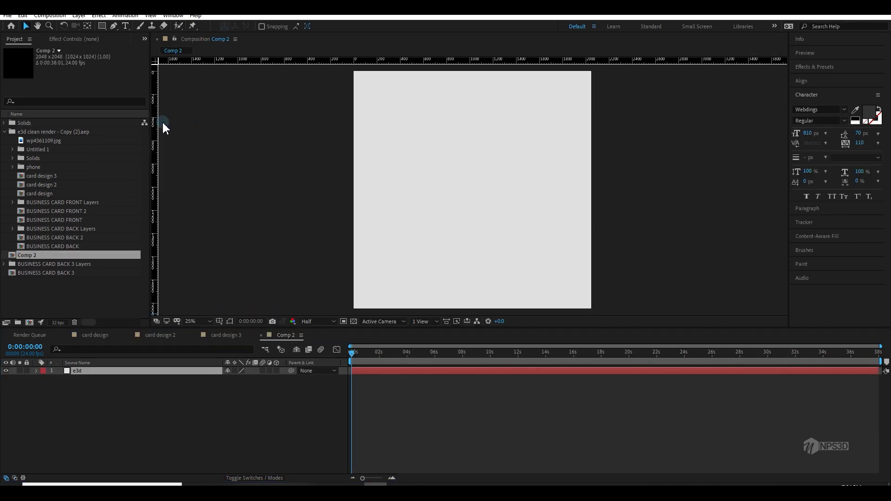
Add BUSINESS CARD BACK below the e3d layer and import the card front file
{"action": "left_click", "coordinate": [93, 309]}
{"action": "left_click_drag", "start_coordinate": [66, 247], "coordinate": [143, 426]}
{"action": "double_click", "coordinate": [81, 297]}
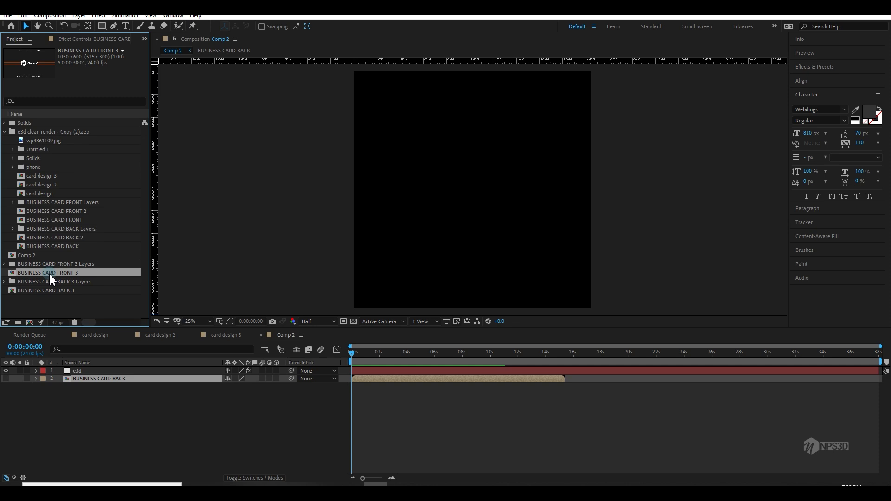
Add BUSINESS CARD FRONT 3 to Comp 2 and hide both card layers
{"action": "left_click_drag", "start_coordinate": [51, 277], "coordinate": [9, 384]}
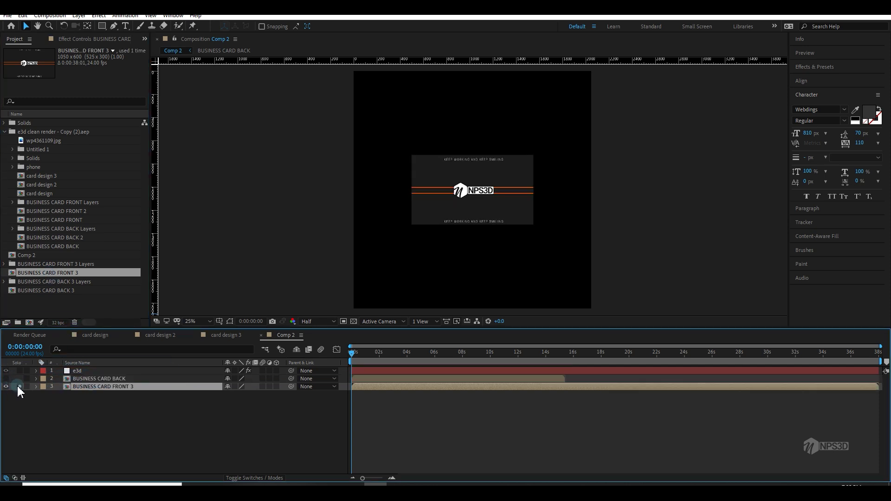
{"action": "left_click", "coordinate": [19, 379]}
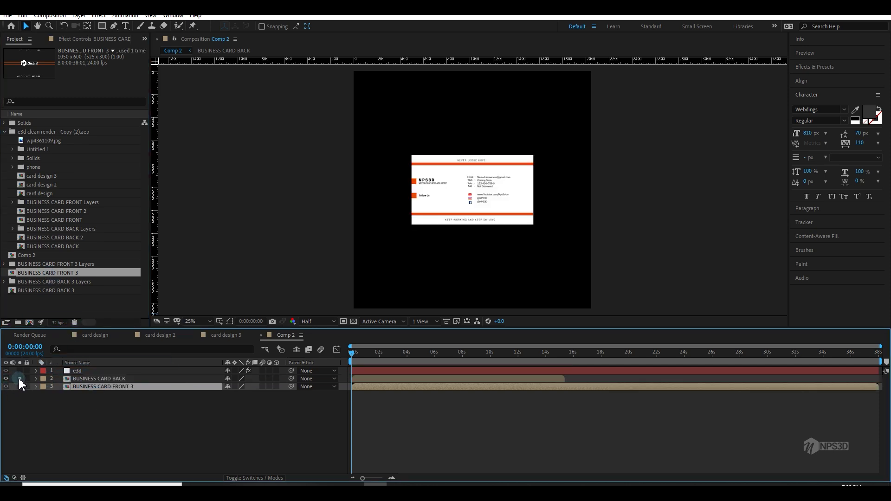
{"action": "left_click_drag", "start_coordinate": [6, 379], "coordinate": [9, 394]}
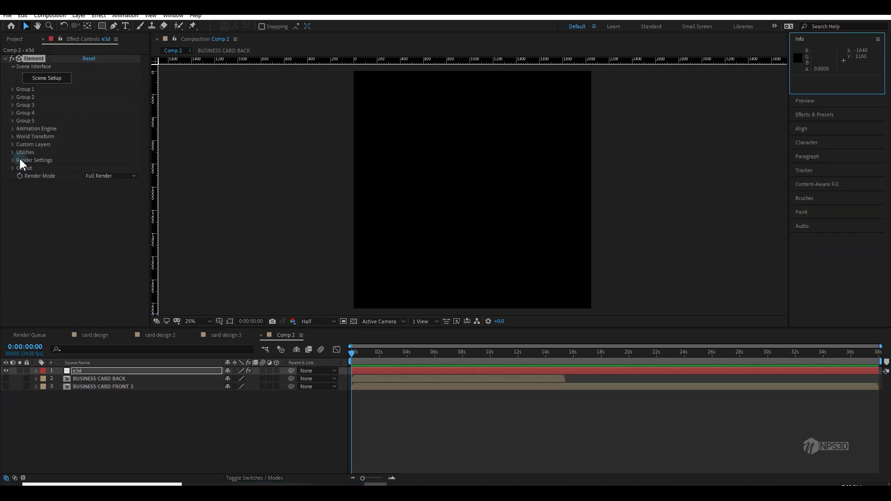
{"action": "left_click", "coordinate": [84, 424]}
{"action": "mouse_move", "coordinate": [88, 409]}
{"action": "left_mouse_down"}
{"action": "mouse_move", "coordinate": [88, 383]}
{"action": "mouse_move", "coordinate": [88, 405]}
{"action": "left_mouse_up"}
Assign BUSINESS CARD FRONT 3 and BUSINESS CARD BACK as Element texture Layers 1 and 2, then open Scene Setup
{"action": "left_click", "coordinate": [13, 145]}
{"action": "left_click", "coordinate": [20, 161]}
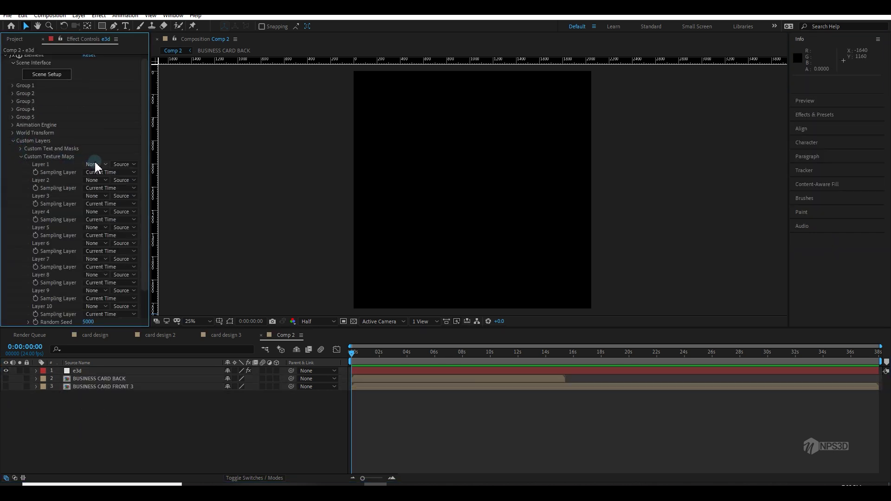
{"action": "left_click", "coordinate": [95, 165]}
{"action": "left_click", "coordinate": [121, 209]}
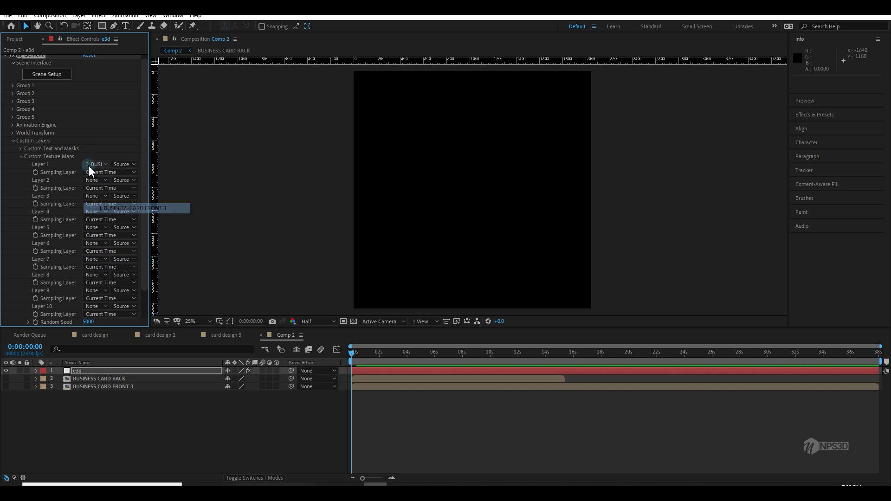
{"action": "left_click", "coordinate": [96, 180]}
{"action": "left_click", "coordinate": [123, 214]}
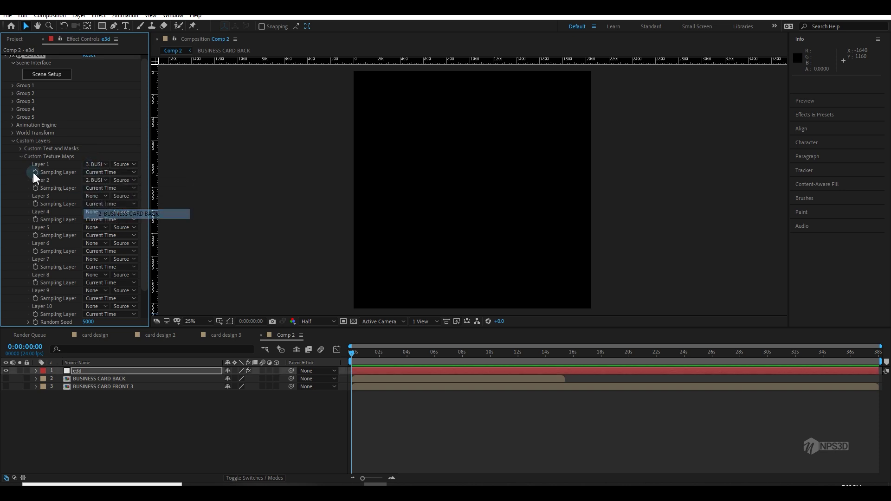
{"action": "left_click", "coordinate": [13, 140]}
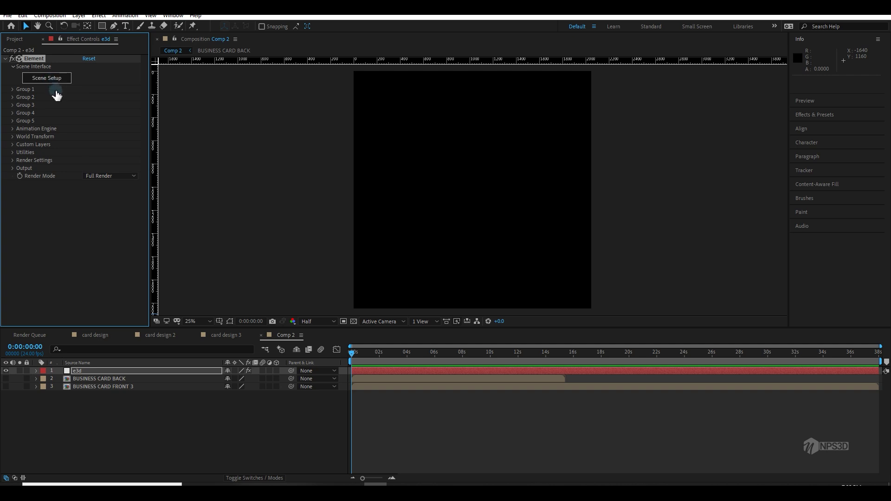
{"action": "left_click", "coordinate": [55, 83]}
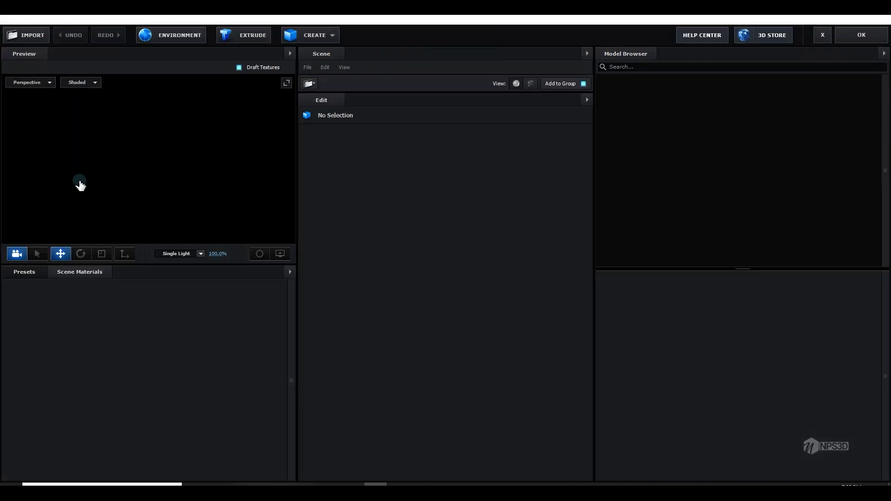
{"action": "left_click", "coordinate": [311, 35]}
Size the new plane to 3.20 by 2.00
{"action": "left_click_drag", "start_coordinate": [374, 195], "coordinate": [403, 294]}
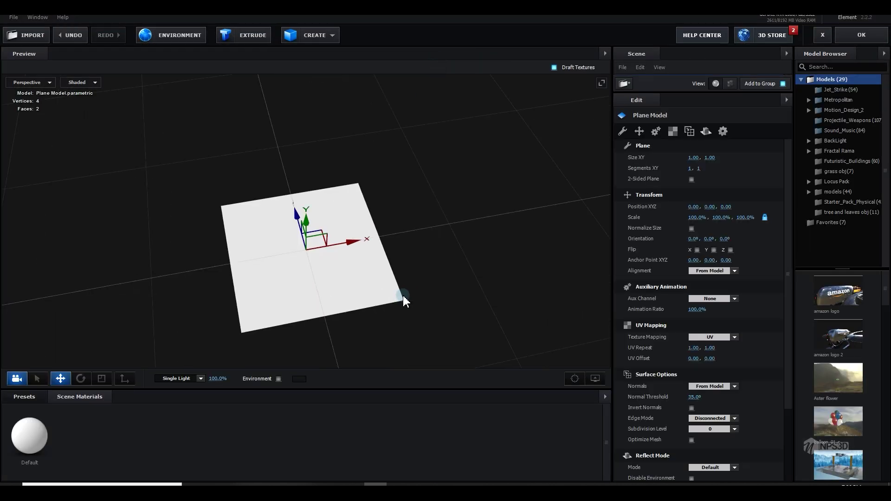
{"action": "scroll", "coordinate": [423, 248], "scroll_direction": "up", "scroll_amount": 3}
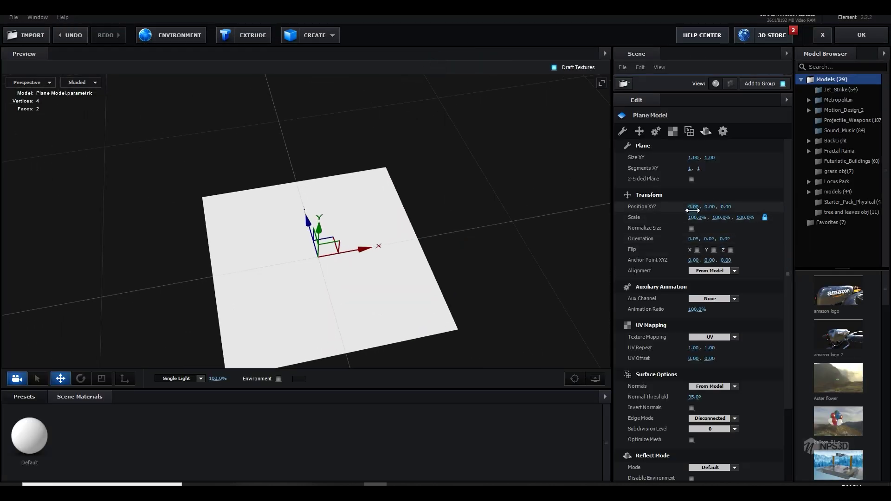
{"action": "left_click", "coordinate": [693, 157]}
{"action": "type", "text": "3.2"}
{"action": "left_click", "coordinate": [712, 158]}
{"action": "type", "text": "2"}
{"action": "key", "text": "Return"}
{"action": "scroll", "coordinate": [432, 253], "scroll_direction": "down", "scroll_amount": 3}
{"action": "mouse_move", "coordinate": [431, 254]}
{"action": "left_mouse_down"}
{"action": "mouse_move", "coordinate": [431, 310]}
{"action": "mouse_move", "coordinate": [446, 256]}
{"action": "left_mouse_up"}
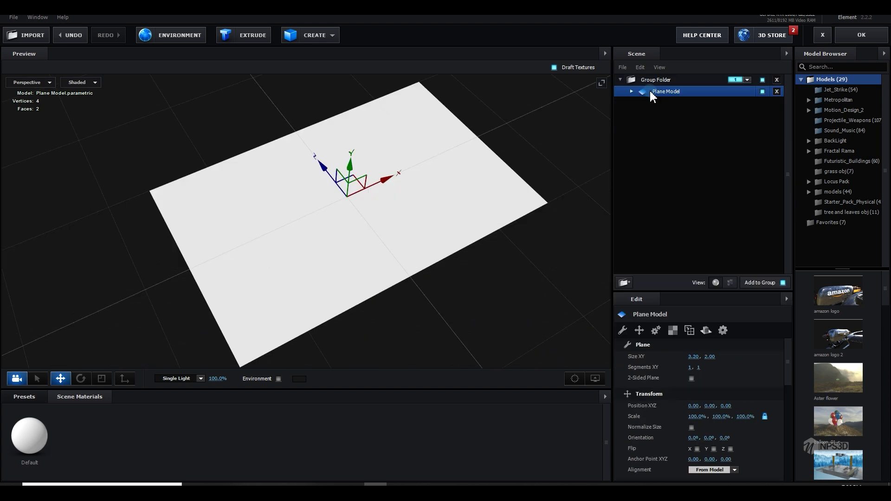
Name the plane front and duplicate it as a second plane named back
{"action": "double_click", "coordinate": [651, 92]}
{"action": "type", "text": "front"}
{"action": "key", "text": "Return"}
{"action": "right_click", "coordinate": [651, 91]}
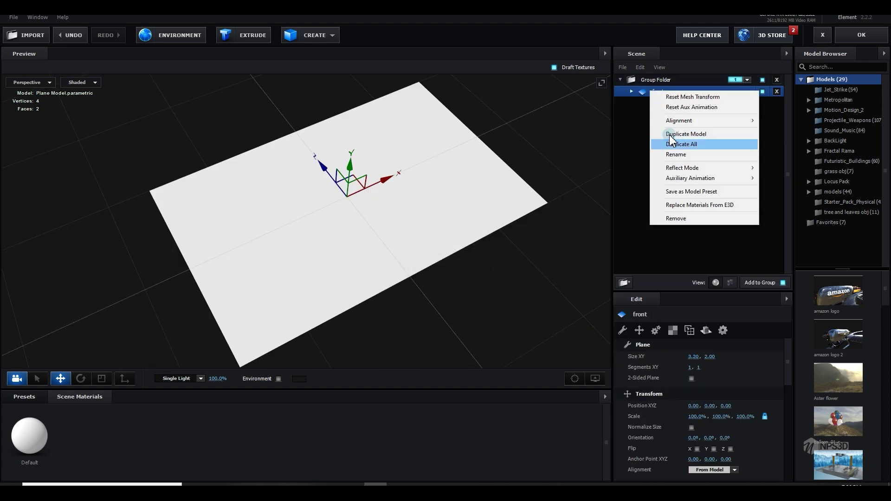
{"action": "left_click", "coordinate": [672, 143]}
{"action": "double_click", "coordinate": [658, 103]}
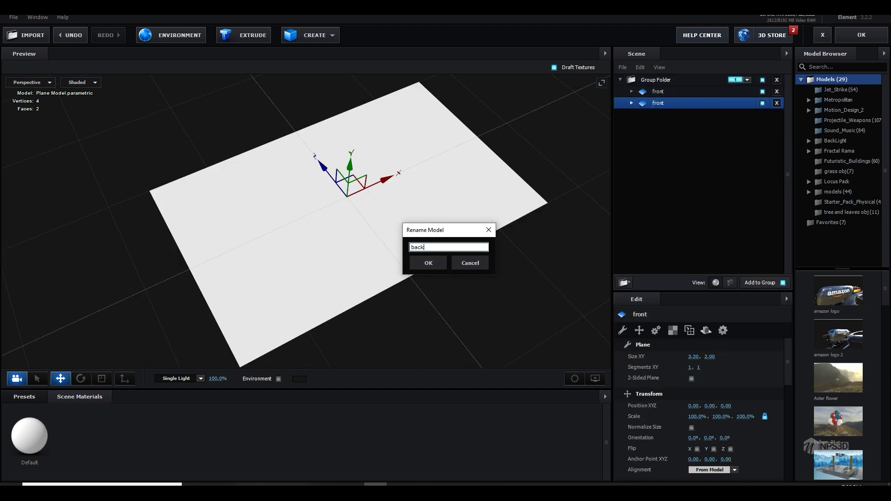
{"action": "key", "text": "Return"}
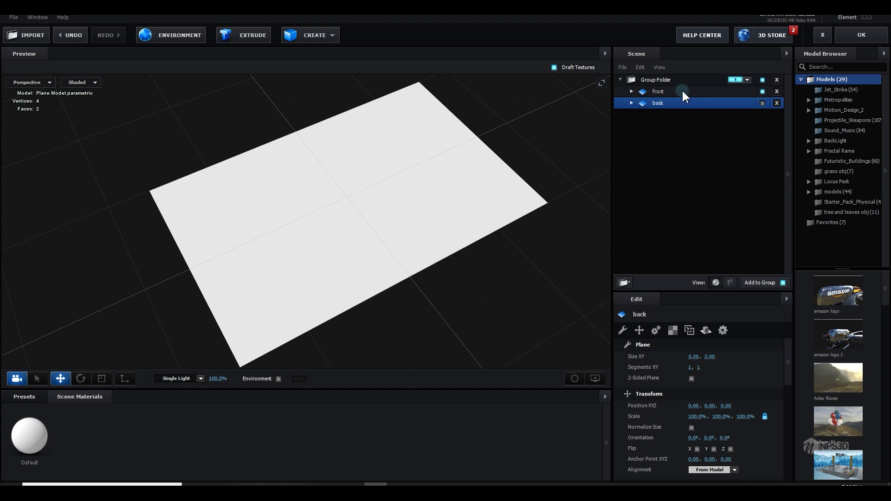
{"action": "left_click", "coordinate": [682, 90]}
{"action": "left_click", "coordinate": [704, 100]}
Set the front plane's diffuse texture to Custom Layer 1
{"action": "left_click", "coordinate": [669, 93]}
{"action": "scroll", "coordinate": [454, 201], "scroll_direction": "up", "scroll_amount": 4}
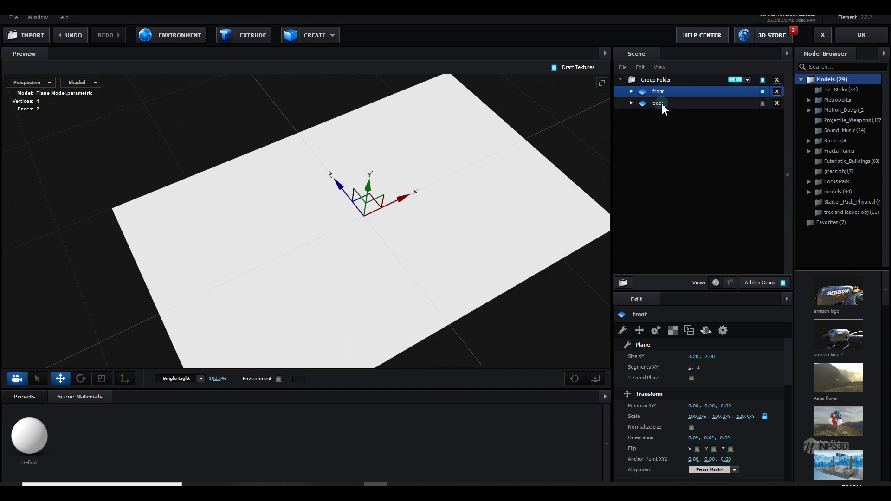
{"action": "left_click_drag", "start_coordinate": [508, 188], "coordinate": [506, 183]}
{"action": "left_click", "coordinate": [631, 91]}
{"action": "left_click", "coordinate": [659, 103]}
{"action": "left_click", "coordinate": [685, 367]}
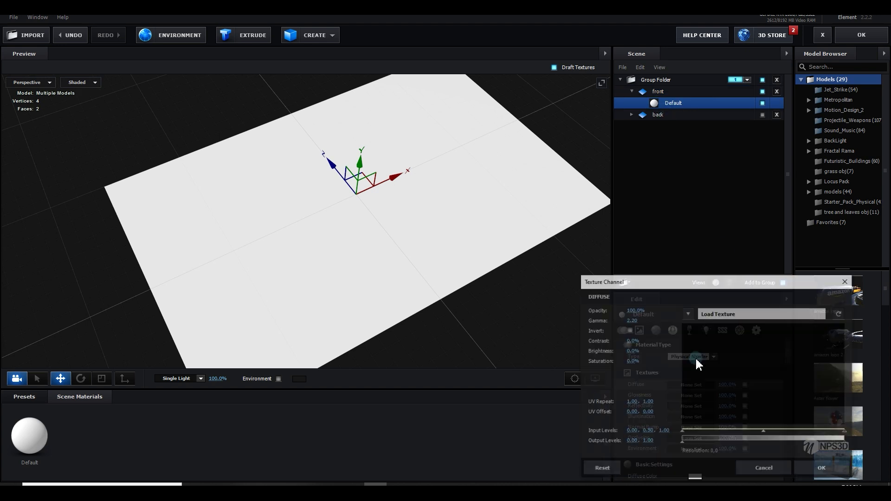
{"action": "left_click", "coordinate": [688, 314]}
{"action": "left_click", "coordinate": [705, 334]}
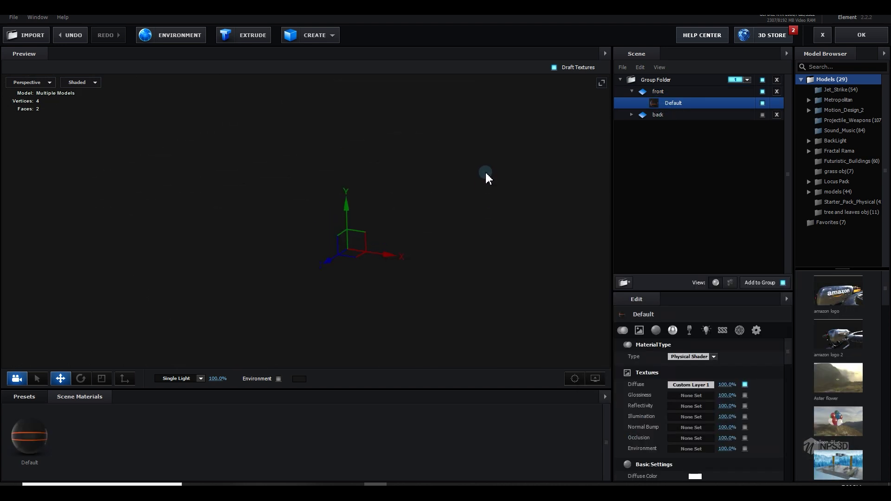
Make the front plane a 2-sided plane
{"action": "left_click_drag", "start_coordinate": [489, 213], "coordinate": [489, 221]}
{"action": "left_click", "coordinate": [658, 92]}
{"action": "left_click", "coordinate": [692, 377]}
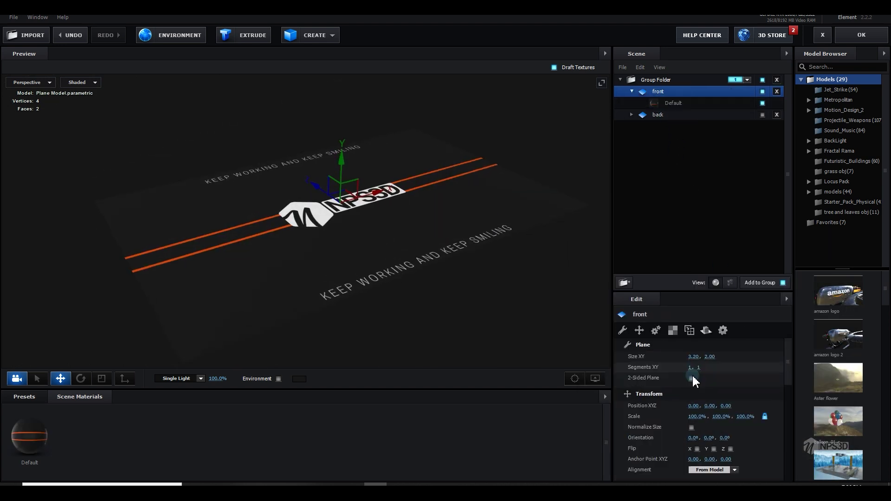
{"action": "left_click", "coordinate": [723, 331]}
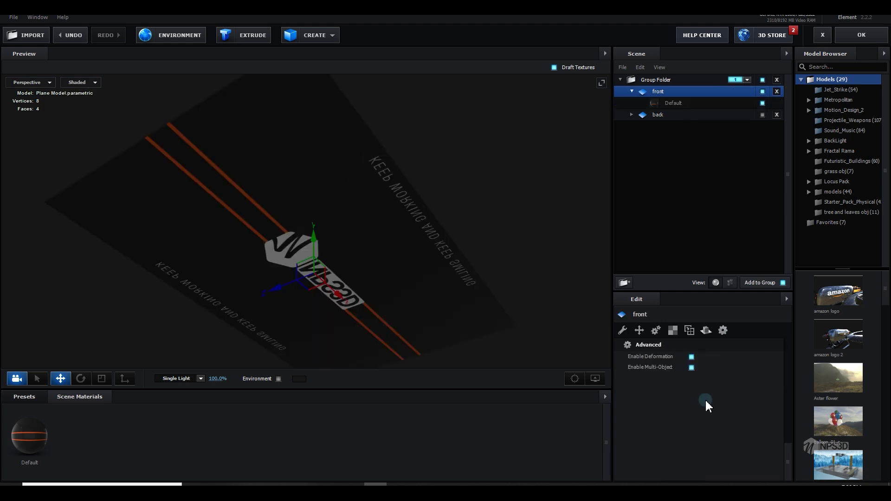
{"action": "scroll", "coordinate": [663, 341], "scroll_direction": "up", "scroll_amount": 1}
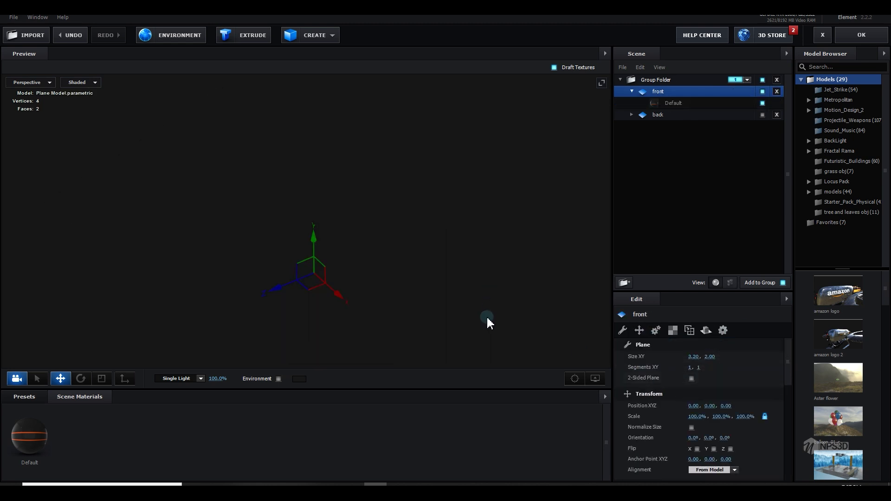
{"action": "left_click_drag", "start_coordinate": [486, 318], "coordinate": [482, 330]}
{"action": "left_click", "coordinate": [691, 378]}
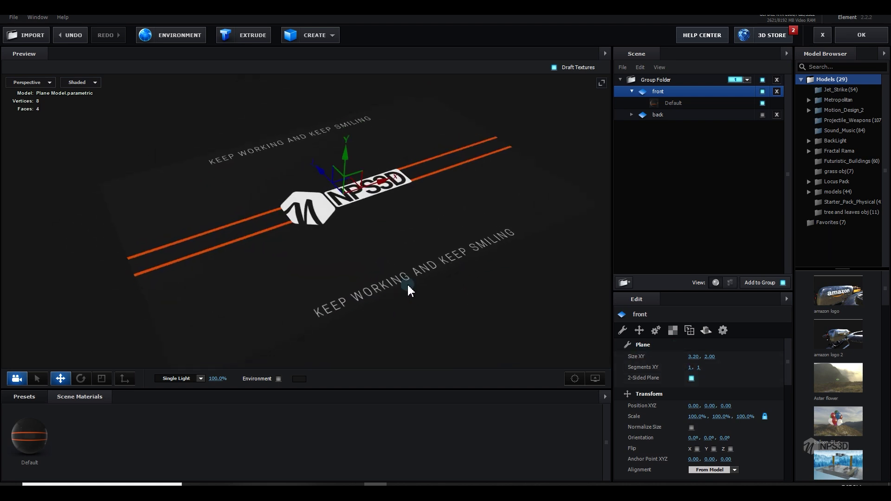
Give the back plane its own material with Custom Layer 2 as diffuse texture
{"action": "left_click", "coordinate": [656, 116]}
{"action": "left_click", "coordinate": [763, 92]}
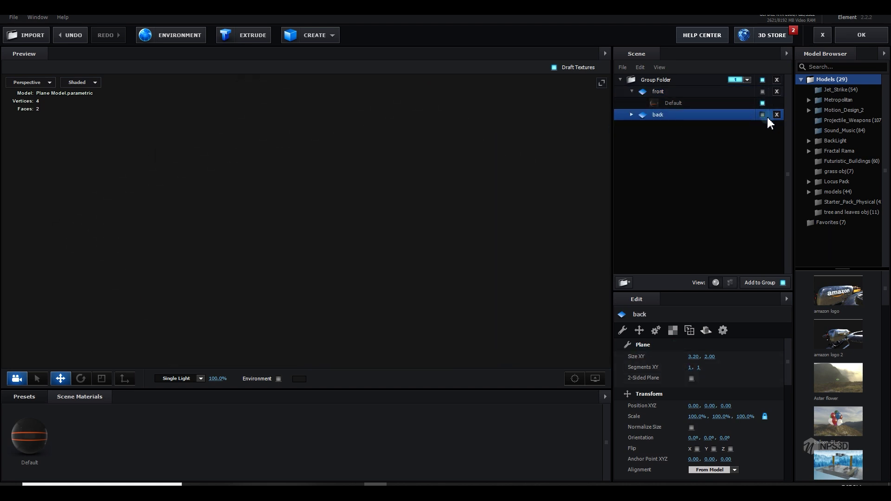
{"action": "left_click", "coordinate": [763, 114]}
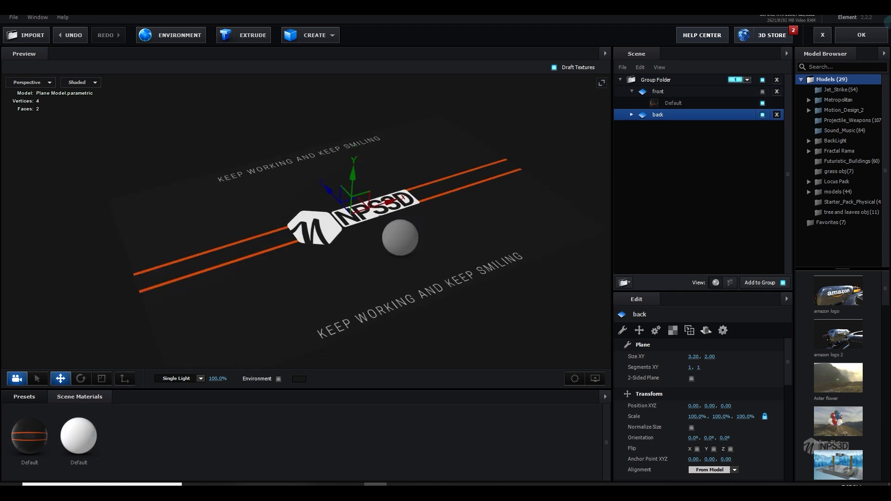
{"action": "left_click_drag", "start_coordinate": [703, 89], "coordinate": [694, 115]}
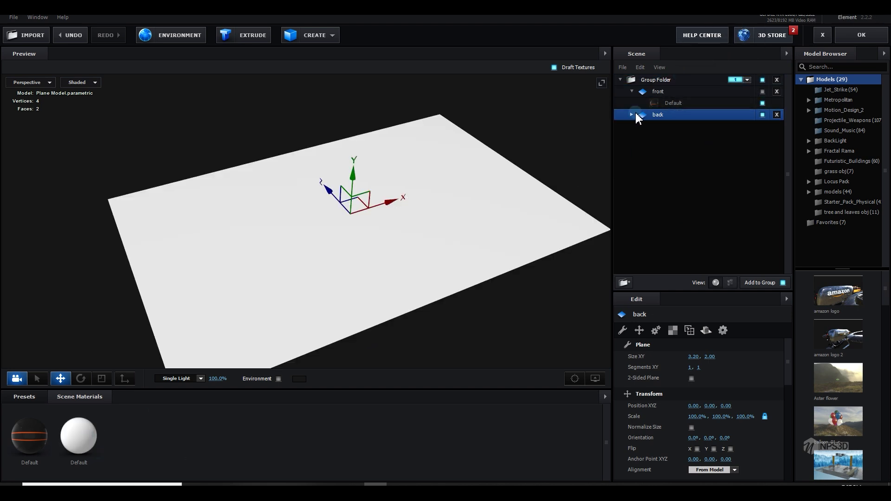
{"action": "left_click", "coordinate": [656, 126]}
{"action": "left_click", "coordinate": [687, 386]}
{"action": "left_click", "coordinate": [690, 313]}
{"action": "left_click", "coordinate": [689, 338]}
{"action": "left_click", "coordinate": [823, 470]}
Raise the front plane slightly above the back and make the back plane 2-sided
{"action": "left_click_drag", "start_coordinate": [430, 314], "coordinate": [414, 310]}
{"action": "scroll", "coordinate": [420, 293], "scroll_direction": "down", "scroll_amount": 5}
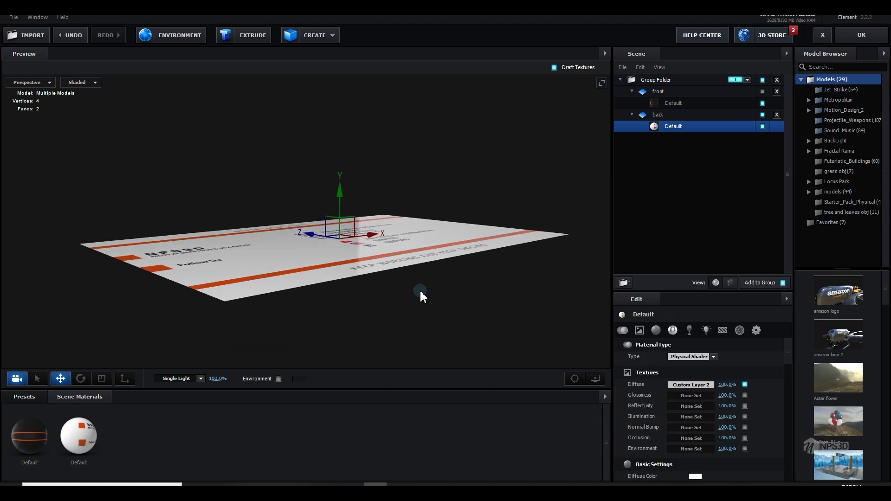
{"action": "left_click", "coordinate": [763, 91]}
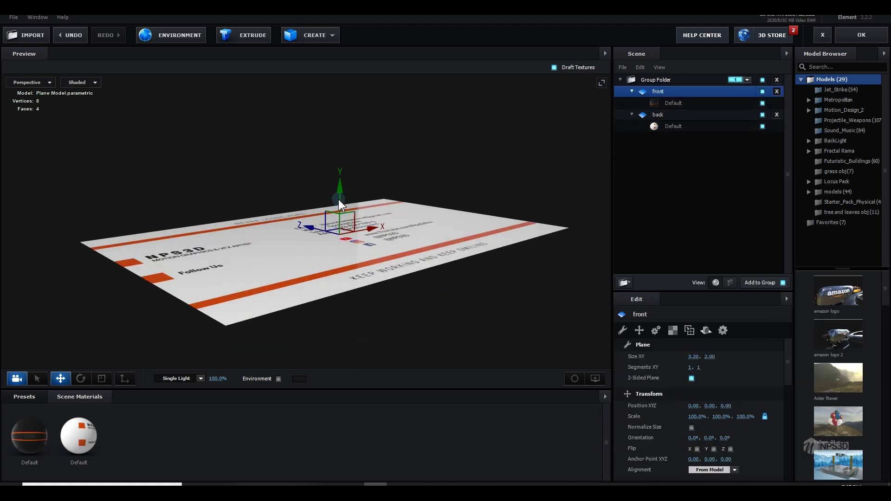
{"action": "left_click_drag", "start_coordinate": [339, 199], "coordinate": [340, 197]}
{"action": "left_click_drag", "start_coordinate": [385, 219], "coordinate": [468, 218]}
{"action": "left_click", "coordinate": [658, 115]}
{"action": "left_click", "coordinate": [692, 379]}
{"action": "left_click_drag", "start_coordinate": [349, 244], "coordinate": [427, 229]}
Add a box and set its X size to 3.20 and Z size to 2.00
{"action": "left_click", "coordinate": [314, 35]}
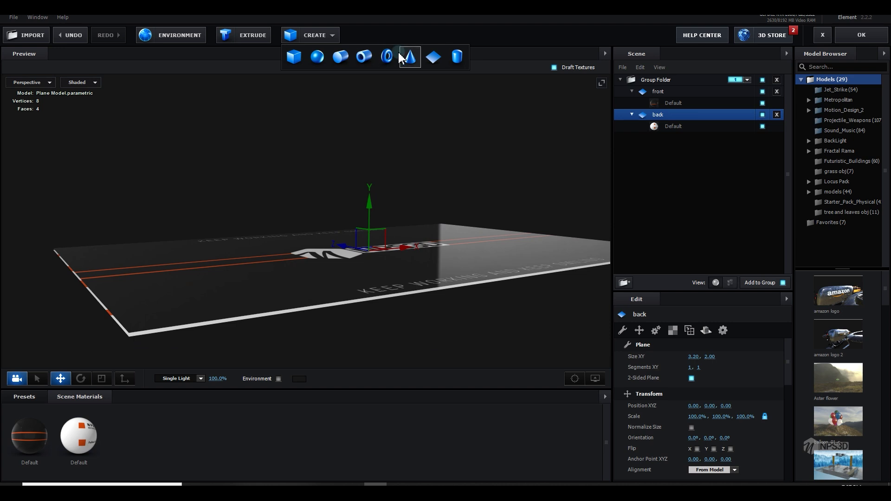
{"action": "left_click", "coordinate": [302, 56]}
{"action": "left_click", "coordinate": [692, 357]}
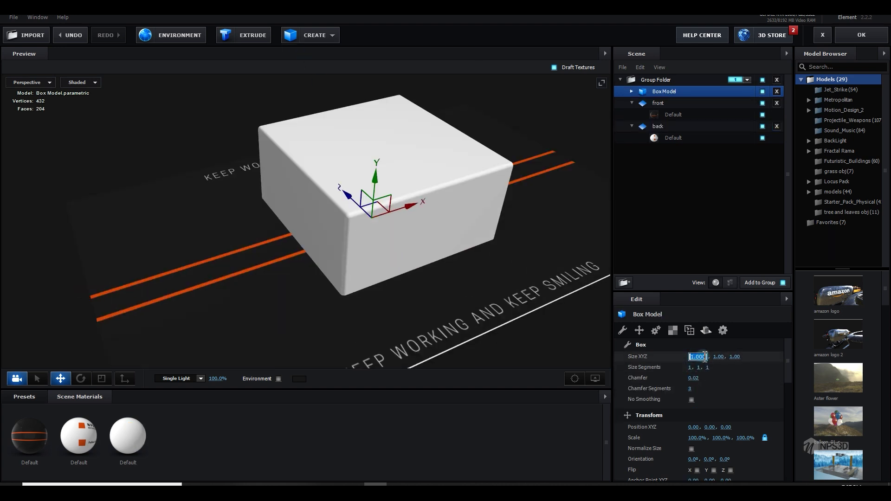
{"action": "type", "text": "3.2"}
{"action": "key", "text": "Return"}
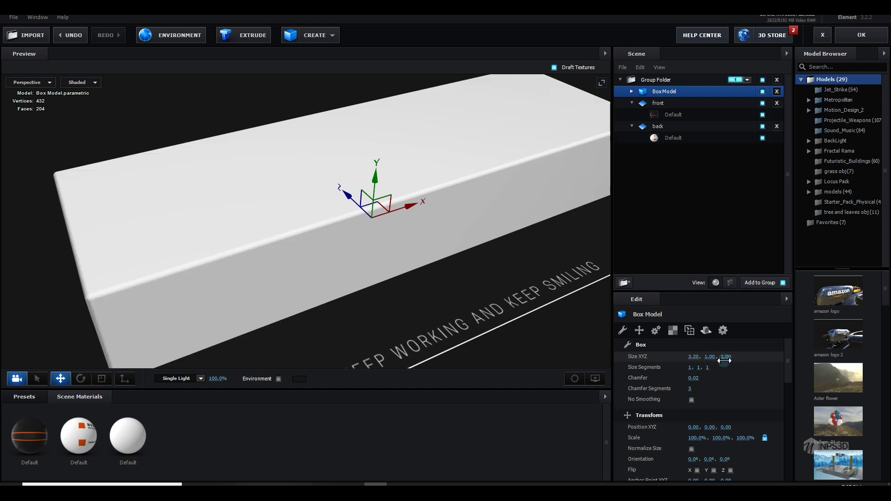
{"action": "left_click", "coordinate": [726, 357]}
{"action": "type", "text": "2"}
Thin the box down to 0.01 thick so it forms a card-thick slab
{"action": "scroll", "coordinate": [499, 288], "scroll_direction": "down", "scroll_amount": 3}
{"action": "left_click_drag", "start_coordinate": [709, 357], "coordinate": [671, 359]}
{"action": "left_click_drag", "start_coordinate": [670, 359], "coordinate": [678, 380]}
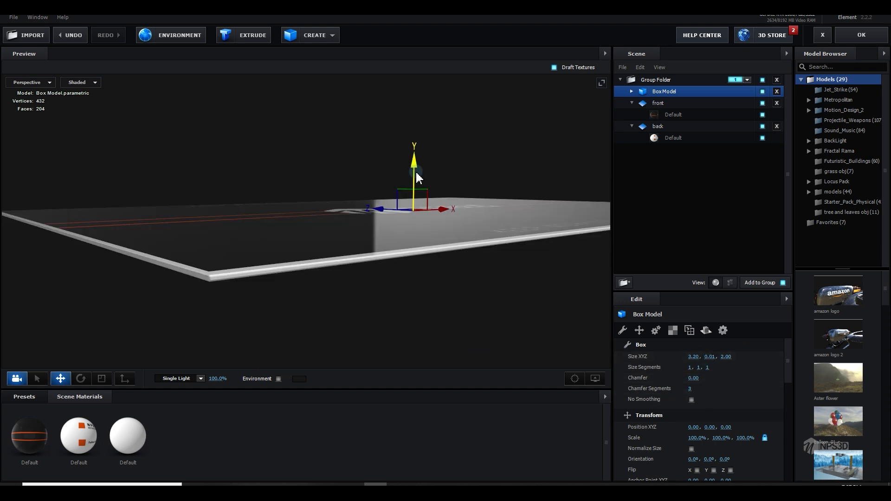
{"action": "left_click_drag", "start_coordinate": [416, 171], "coordinate": [416, 172]}
{"action": "left_click_drag", "start_coordinate": [413, 284], "coordinate": [409, 244]}
{"action": "left_click", "coordinate": [658, 126]}
{"action": "left_click_drag", "start_coordinate": [419, 180], "coordinate": [479, 286]}
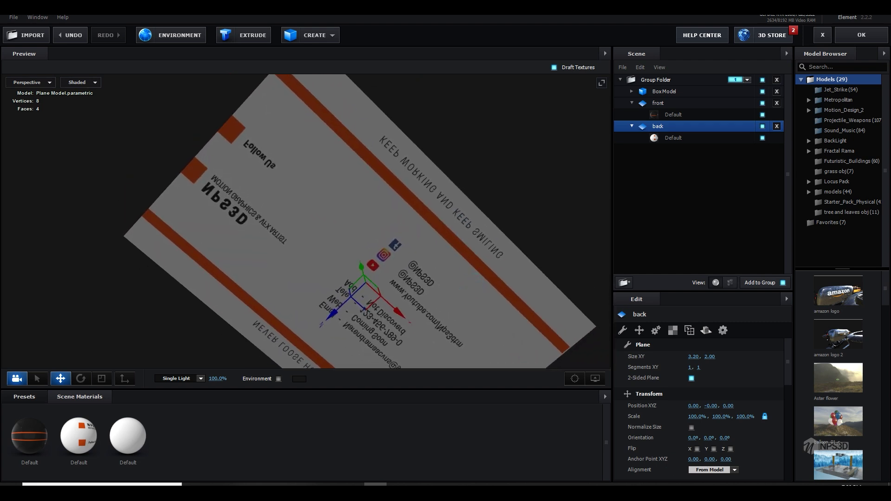
Flip the back plane's texture along Z instead of X, undoing a trial rotation
{"action": "left_click", "coordinate": [698, 449]}
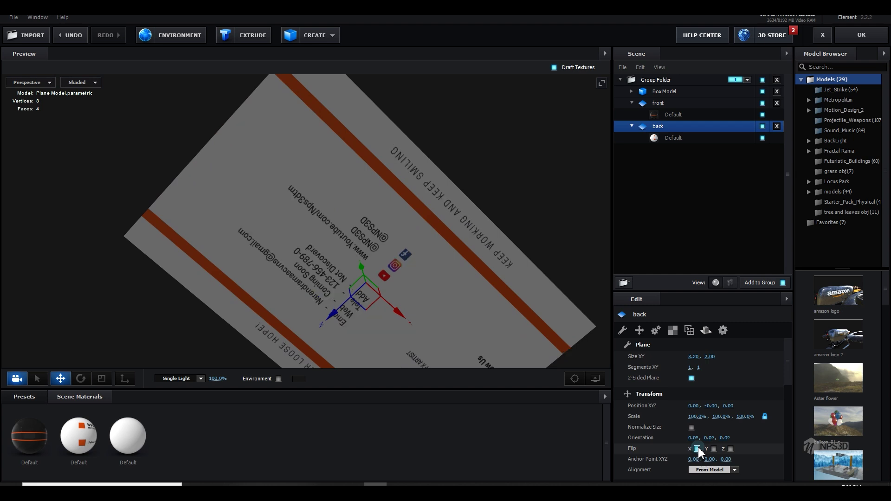
{"action": "left_click", "coordinate": [697, 449]}
{"action": "left_click", "coordinate": [730, 449]}
{"action": "left_click_drag", "start_coordinate": [469, 321], "coordinate": [444, 354]}
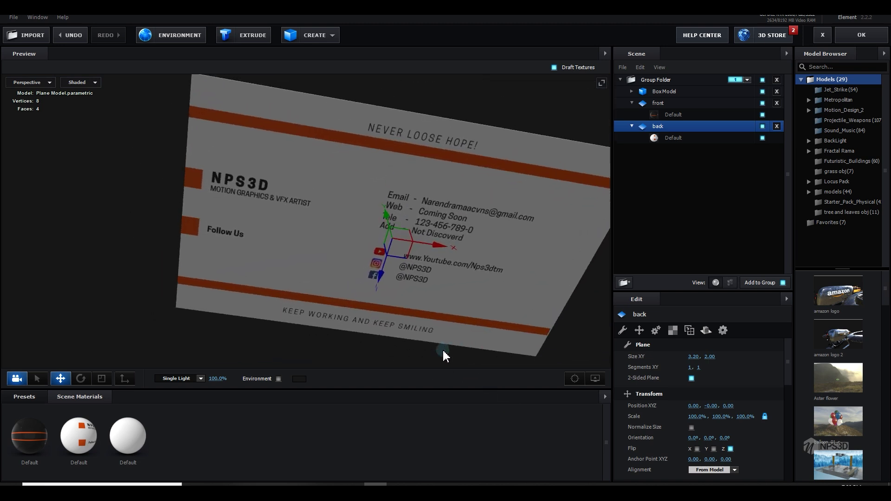
{"action": "key", "text": "e"}
{"action": "left_click_drag", "start_coordinate": [380, 269], "coordinate": [439, 282]}
{"action": "key", "text": "ctrl+z"}
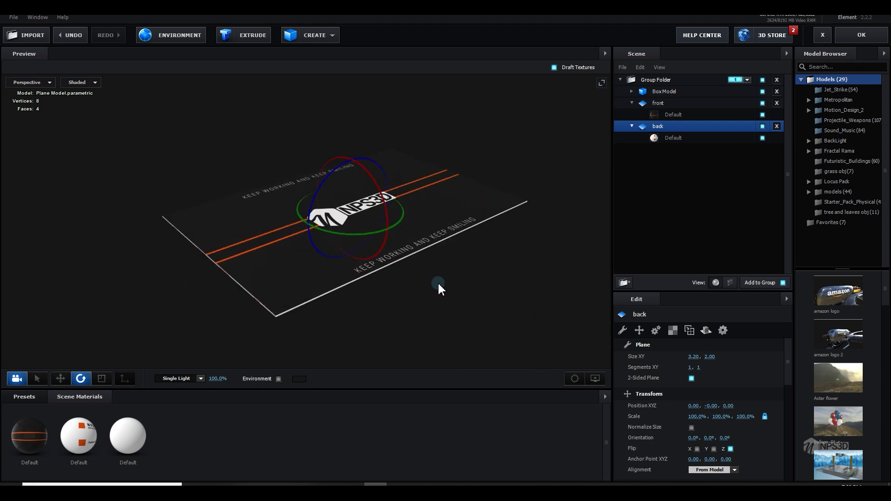
Select the box in the object list and optimize its mesh
{"action": "left_click", "coordinate": [665, 103]}
{"action": "key", "text": "Up"}
{"action": "scroll", "coordinate": [691, 406], "scroll_direction": "down", "scroll_amount": 5}
{"action": "left_click", "coordinate": [691, 400]}
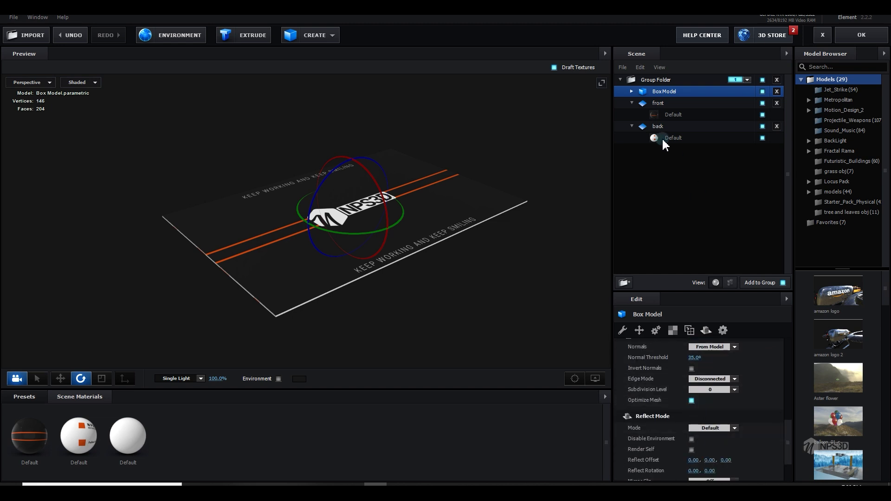
Create a second box model alongside the card's back and front planes
{"action": "left_click", "coordinate": [661, 127]}
{"action": "left_click_drag", "start_coordinate": [503, 297], "coordinate": [467, 308]}
{"action": "scroll", "coordinate": [469, 290], "scroll_direction": "down", "scroll_amount": 4}
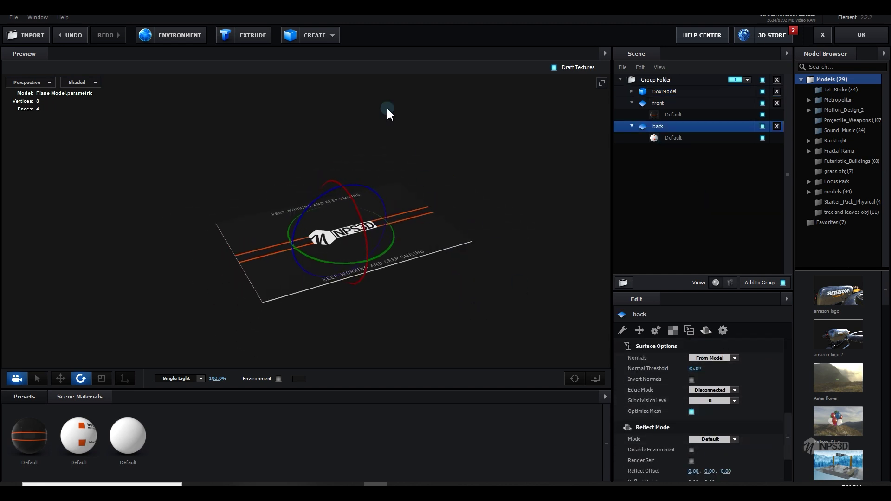
{"action": "left_click", "coordinate": [338, 40]}
Set the new box's Size XYZ to 5, 3, 5
{"action": "scroll", "coordinate": [770, 399], "scroll_direction": "up", "scroll_amount": 5}
{"action": "left_click", "coordinate": [697, 358]}
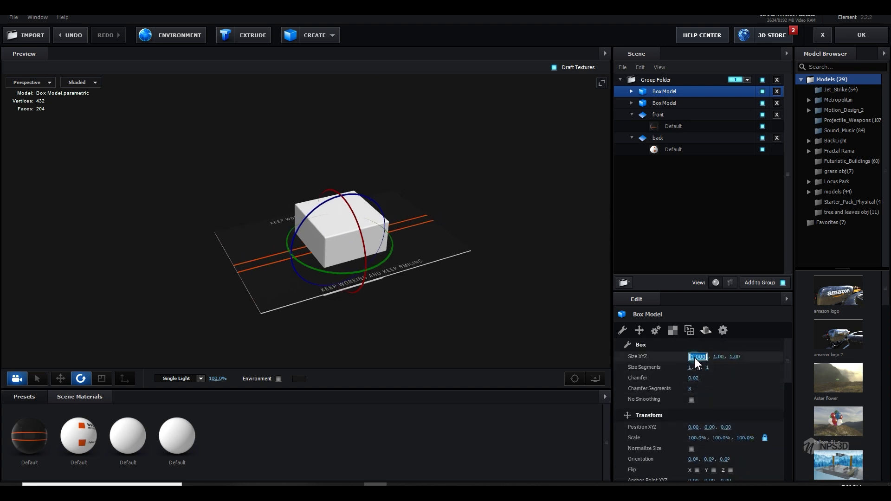
{"action": "type", "text": "5"}
{"action": "key", "text": "Tab"}
{"action": "type", "text": "3"}
{"action": "key", "text": "Tab"}
{"action": "type", "text": "5"}
{"action": "key", "text": "Return"}
Group the back, front and BoxModel pieces into a folder named 'card'
{"action": "left_click_drag", "start_coordinate": [458, 260], "coordinate": [488, 290]}
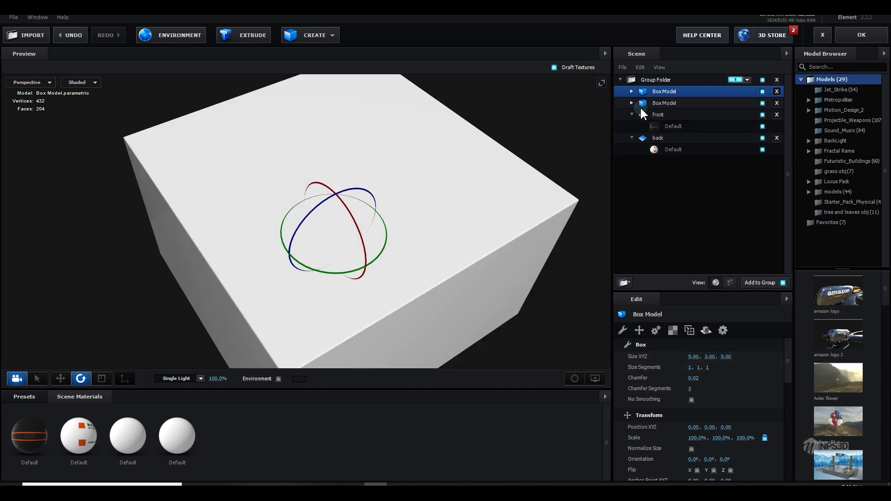
{"action": "left_click", "coordinate": [632, 114]}
{"action": "left_click", "coordinate": [632, 126]}
{"action": "left_click", "coordinate": [673, 125]}
{"action": "left_click", "coordinate": [669, 104], "text": "shift"}
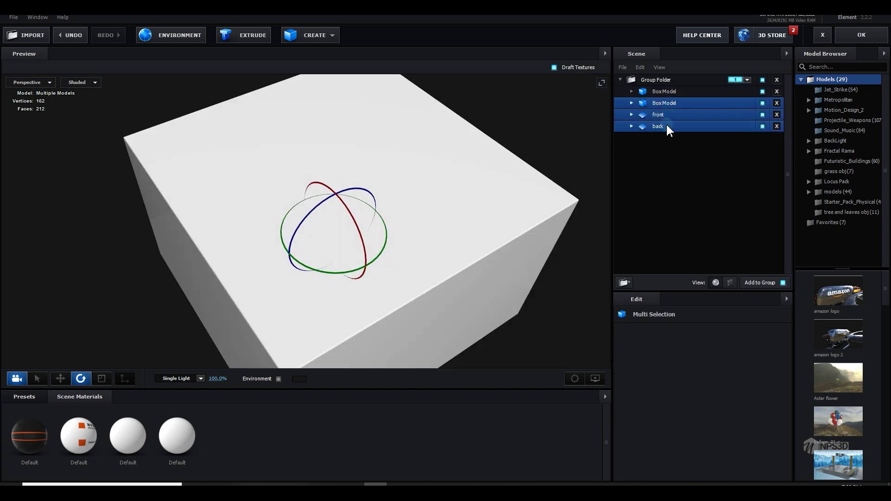
{"action": "left_click", "coordinate": [624, 283]}
{"action": "double_click", "coordinate": [662, 103]}
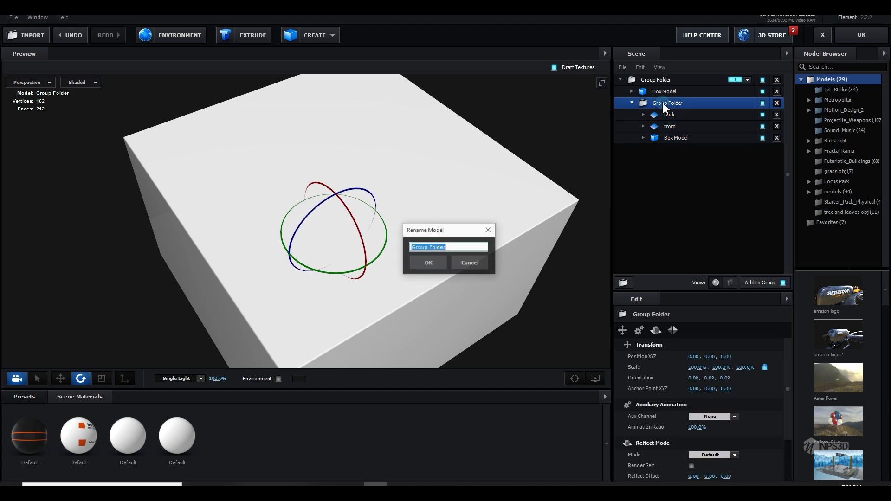
{"action": "type", "text": "card"}
{"action": "key", "text": "Return"}
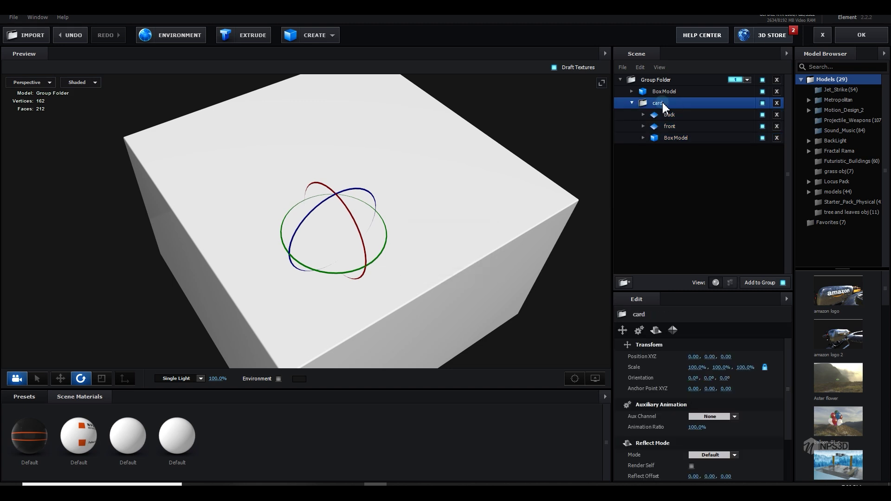
Raise the card folder along Y onto the top of the box
{"action": "left_click", "coordinate": [632, 103]}
{"action": "left_click_drag", "start_coordinate": [464, 218], "coordinate": [430, 211]}
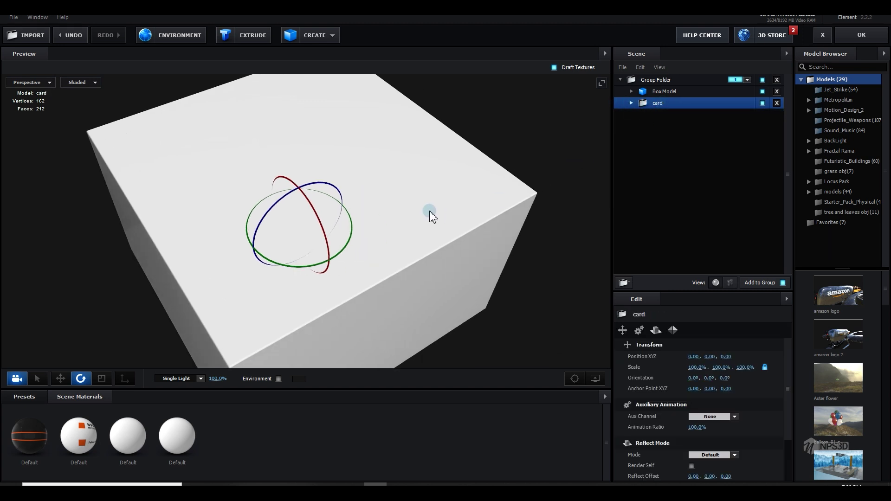
{"action": "key", "text": "w"}
{"action": "left_click_drag", "start_coordinate": [302, 195], "coordinate": [313, 105]}
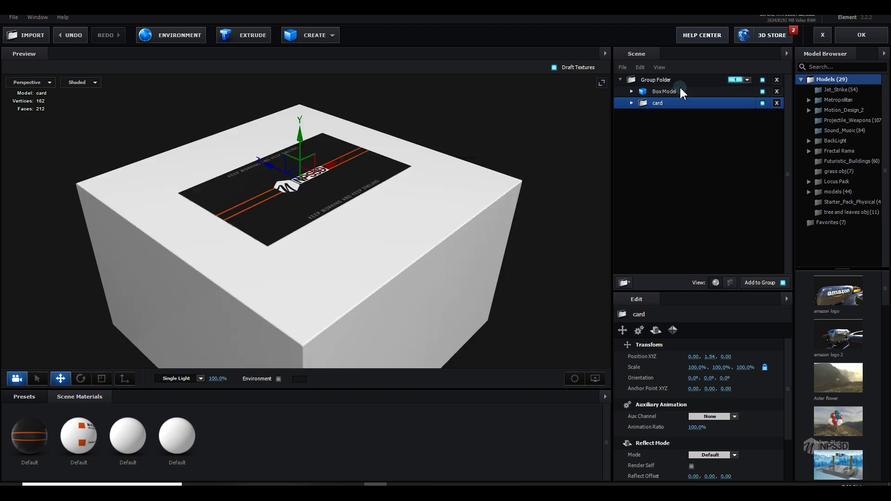
Scale the card folder down to 20%
{"action": "left_click", "coordinate": [669, 92]}
{"action": "left_click_drag", "start_coordinate": [446, 245], "coordinate": [427, 217]}
{"action": "left_click", "coordinate": [695, 105]}
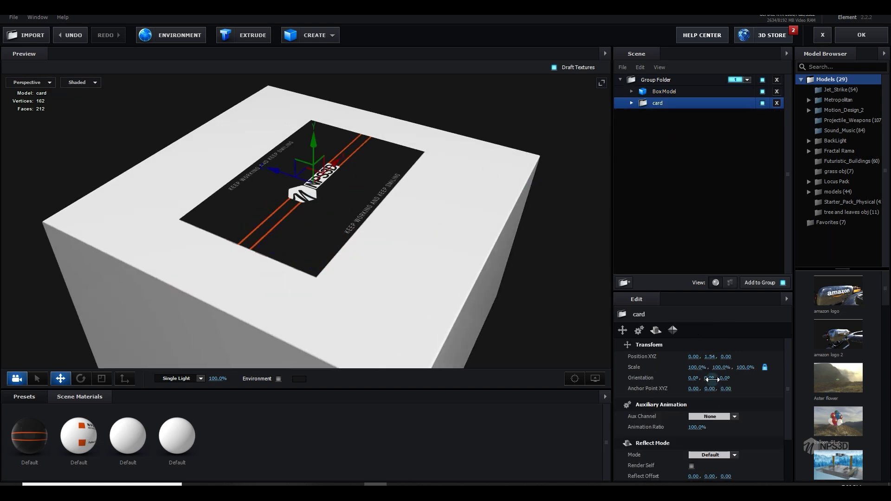
{"action": "left_click_drag", "start_coordinate": [695, 368], "coordinate": [617, 370]}
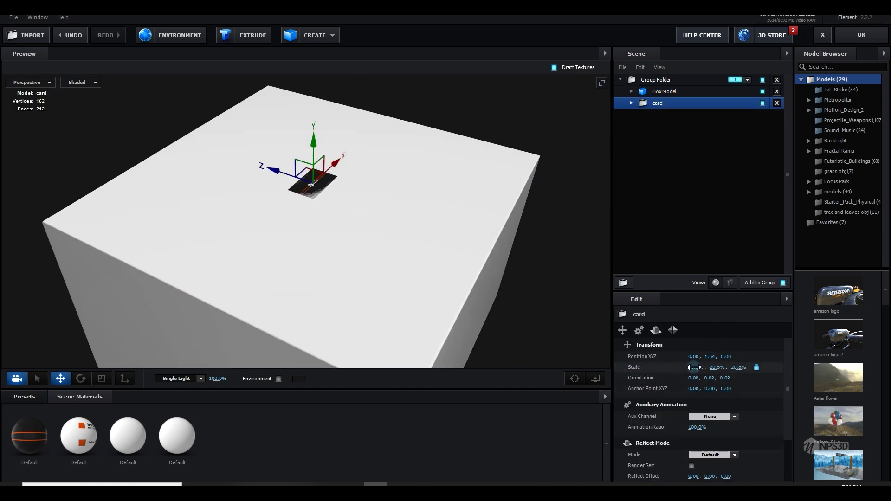
{"action": "key", "text": "BackSpace"}
Rotate the card 270° on Y and slide it toward the box edge
{"action": "key", "text": "e"}
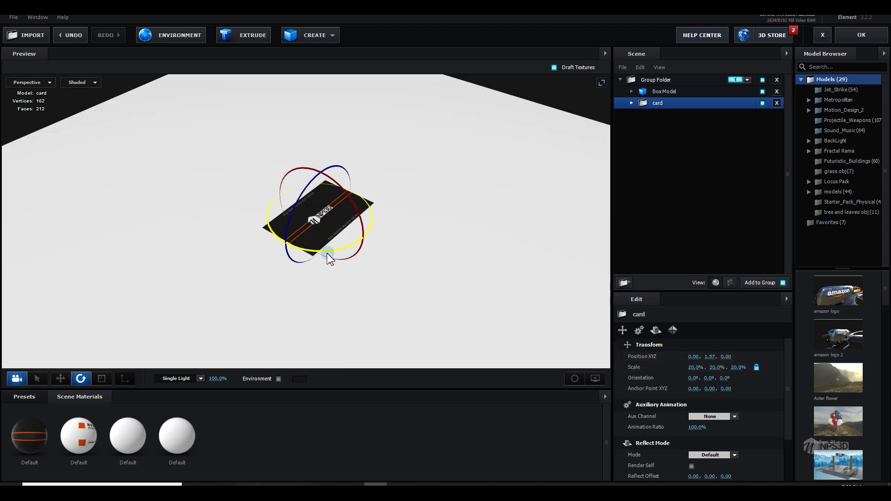
{"action": "left_click_drag", "start_coordinate": [327, 254], "coordinate": [239, 258]}
{"action": "key", "text": "w"}
{"action": "scroll", "coordinate": [239, 258], "scroll_direction": "down", "scroll_amount": 3}
{"action": "left_click_drag", "start_coordinate": [283, 202], "coordinate": [338, 222]}
{"action": "scroll", "coordinate": [338, 226], "scroll_direction": "up", "scroll_amount": 3}
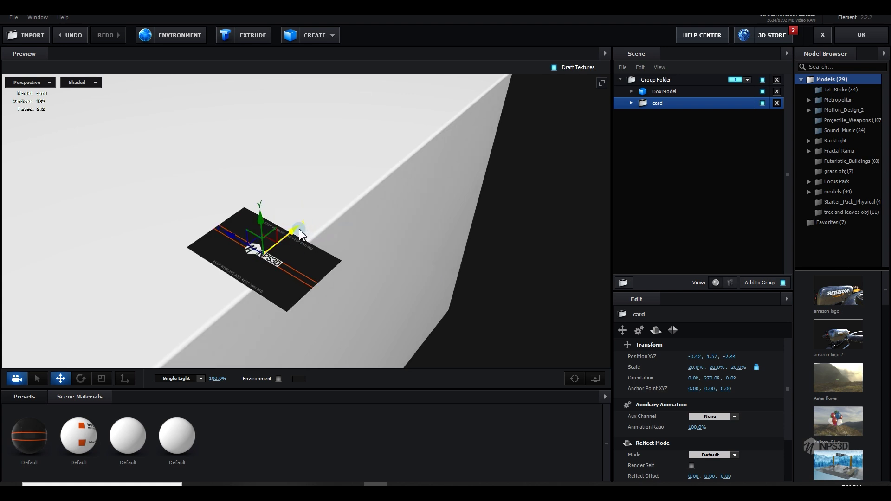
Duplicate the card and flip the copy to show its white back
{"action": "key", "text": "ctrl+d"}
{"action": "left_click_drag", "start_coordinate": [312, 215], "coordinate": [349, 195]}
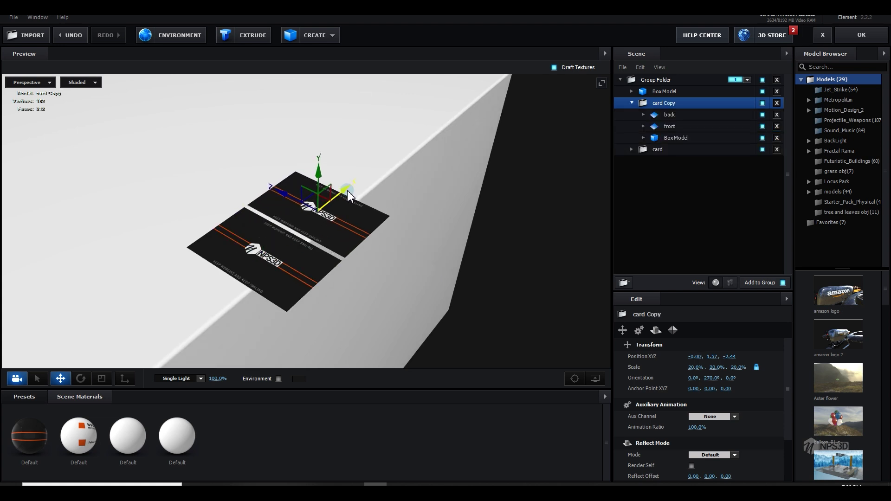
{"action": "key", "text": "e"}
{"action": "left_click_drag", "start_coordinate": [292, 205], "coordinate": [500, 42]}
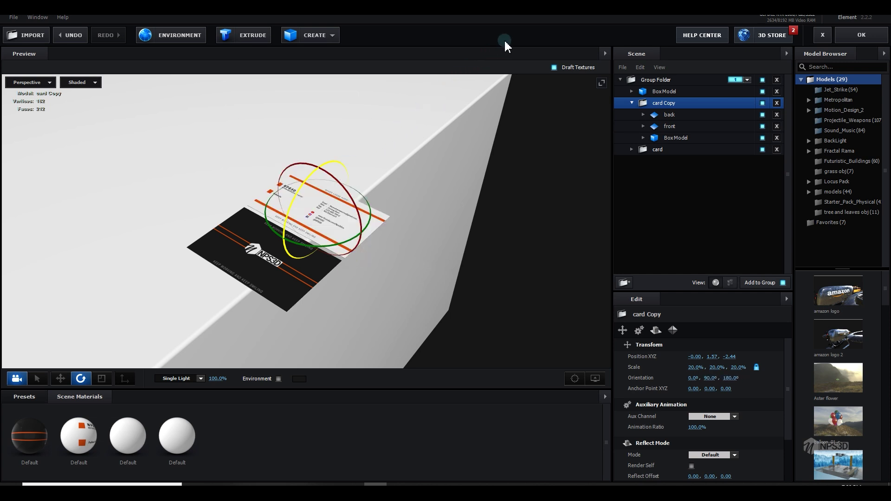
Select both cards and move them together along Z to the box edge
{"action": "left_click_drag", "start_coordinate": [487, 132], "coordinate": [449, 223]}
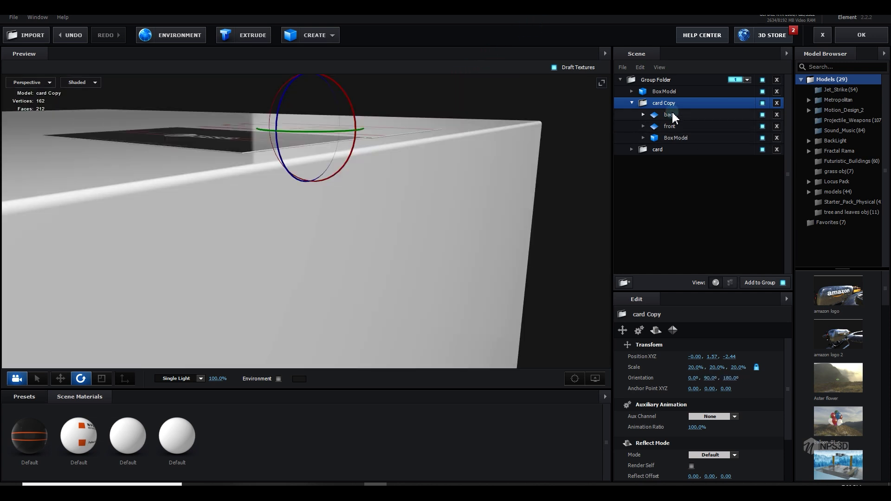
{"action": "left_click", "coordinate": [667, 149], "text": "ctrl"}
{"action": "key", "text": "w"}
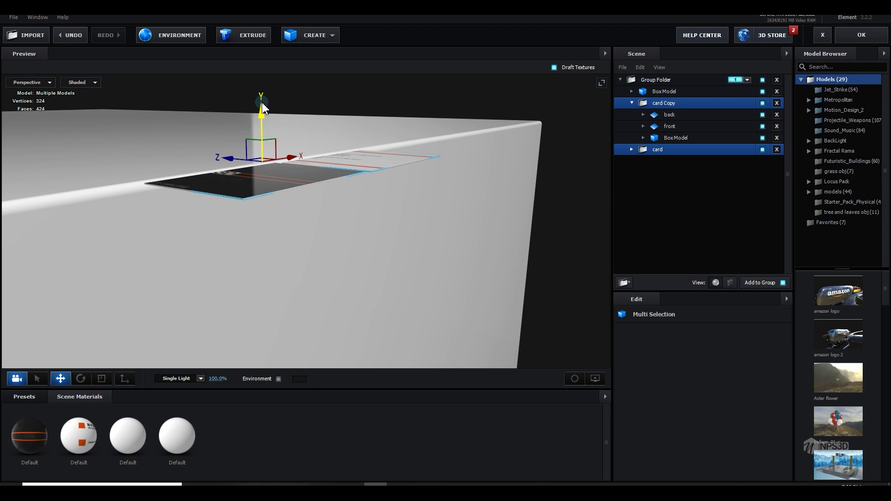
{"action": "scroll", "coordinate": [397, 203], "scroll_direction": "down", "scroll_amount": 3}
{"action": "left_click_drag", "start_coordinate": [397, 202], "coordinate": [281, 265]}
{"action": "scroll", "coordinate": [397, 263], "scroll_direction": "down", "scroll_amount": 3}
{"action": "left_click_drag", "start_coordinate": [396, 263], "coordinate": [536, 205]}
{"action": "scroll", "coordinate": [504, 212], "scroll_direction": "down", "scroll_amount": 3}
Widen the box to a Size X of 6
{"action": "left_click", "coordinate": [669, 92]}
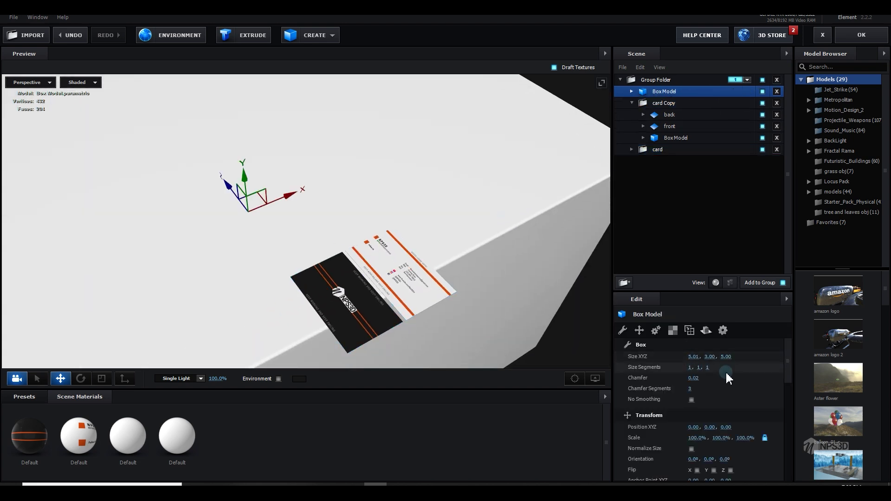
{"action": "type", "text": "6"}
{"action": "key", "text": "Return"}
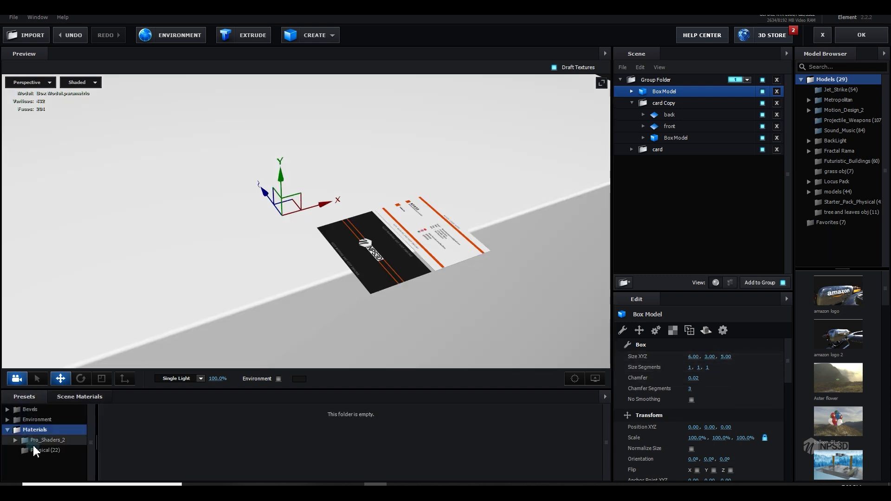
Apply the plaster_white_01 material to the box and remove unused materials
{"action": "double_click", "coordinate": [46, 450]}
{"action": "scroll", "coordinate": [56, 455], "scroll_direction": "down", "scroll_amount": 2}
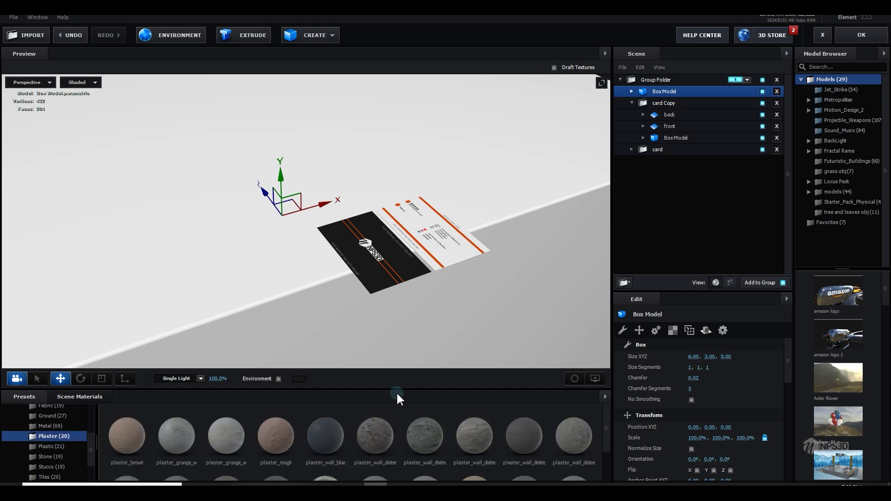
{"action": "scroll", "coordinate": [375, 431], "scroll_direction": "down", "scroll_amount": 2}
{"action": "left_click", "coordinate": [319, 460]}
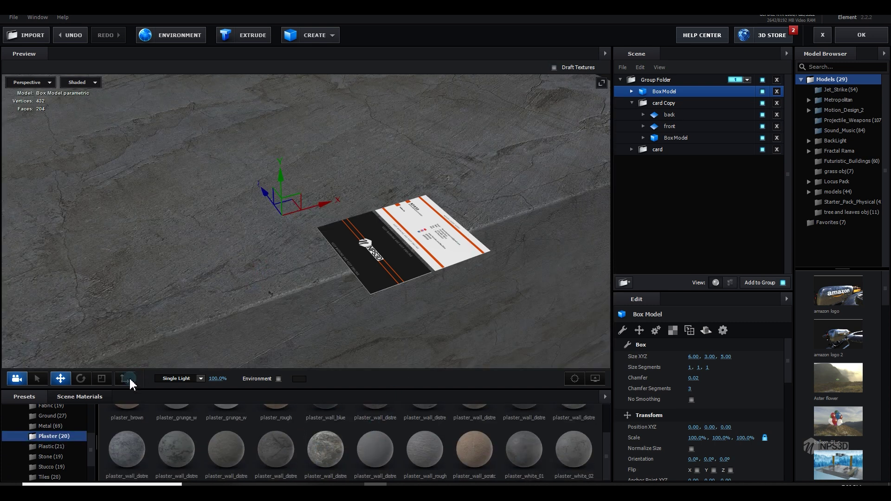
{"action": "left_click", "coordinate": [475, 436]}
{"action": "left_click", "coordinate": [605, 396]}
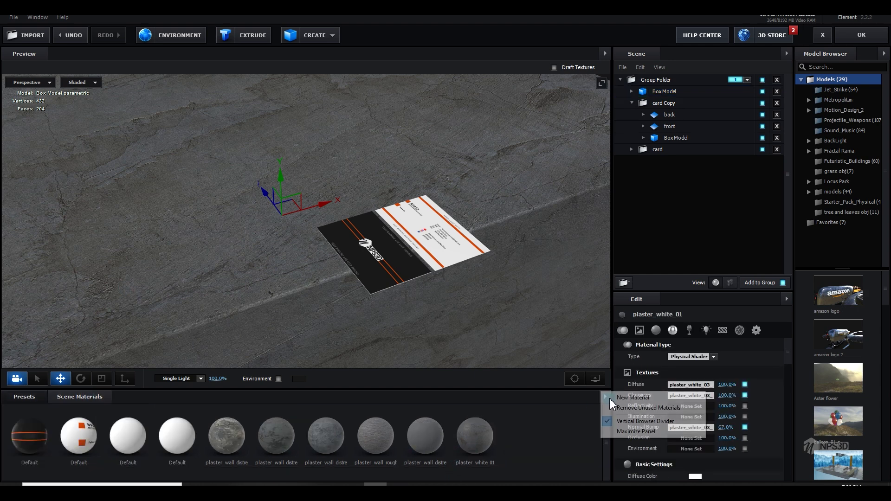
{"action": "left_click", "coordinate": [640, 409]}
Set the box's UV Mapping to Box (Preserve Aspect) with repeat 4, 3
{"action": "left_click_drag", "start_coordinate": [180, 274], "coordinate": [250, 302]}
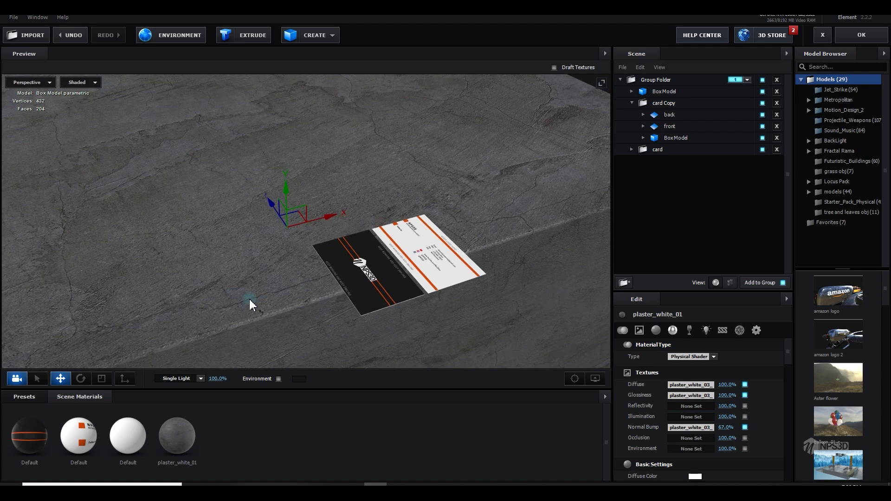
{"action": "left_click", "coordinate": [659, 97]}
{"action": "left_click", "coordinate": [673, 331]}
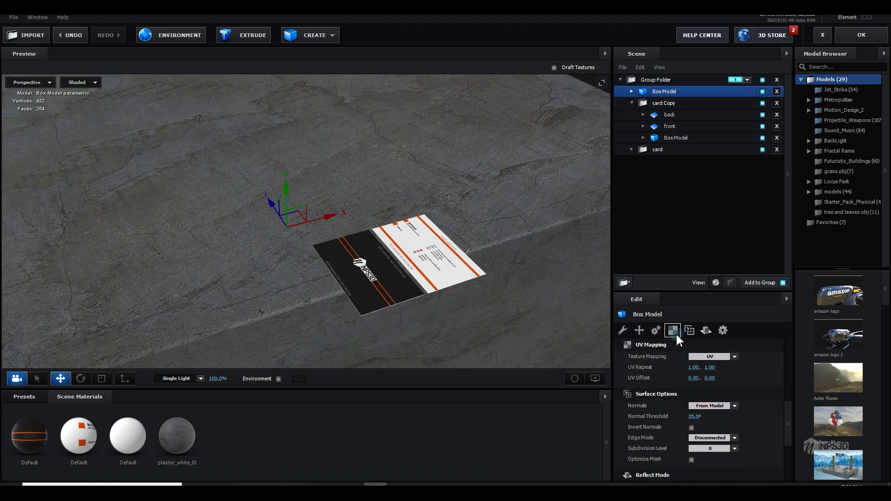
{"action": "left_click", "coordinate": [710, 357]}
{"action": "left_click", "coordinate": [731, 233]}
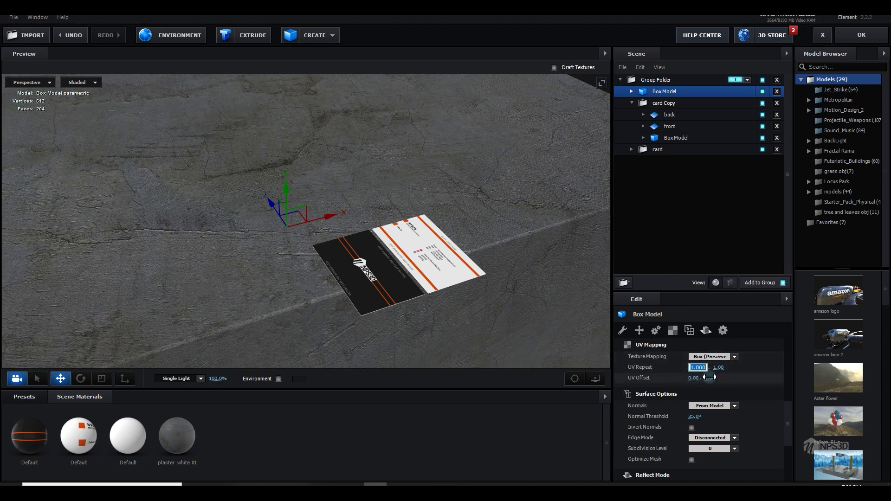
{"action": "type", "text": "4"}
{"action": "key", "text": "Tab"}
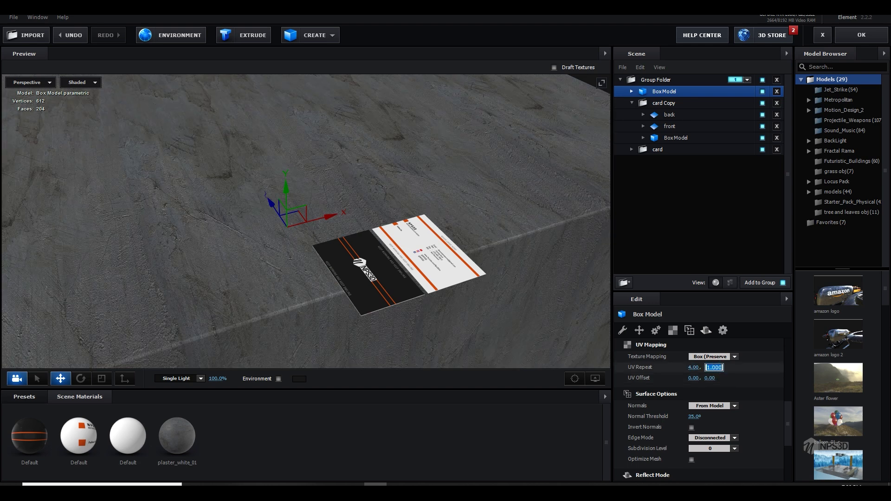
{"action": "type", "text": "3"}
{"action": "key", "text": "Return"}
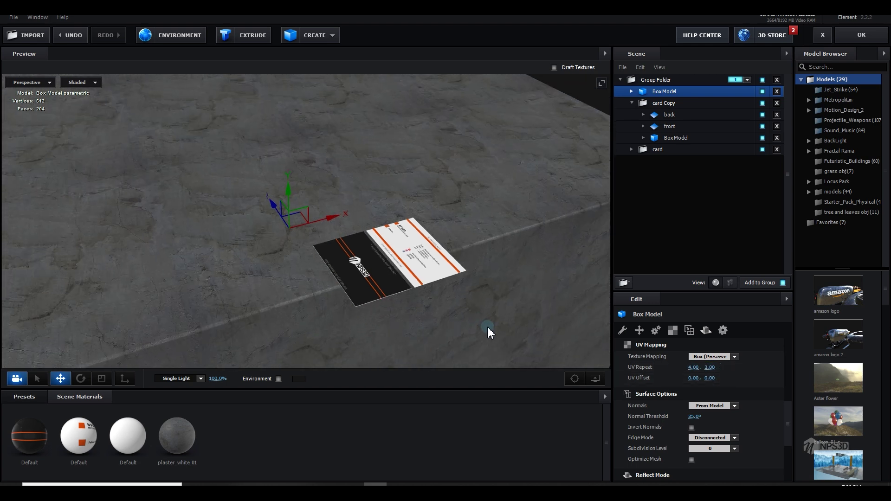
Desaturate the plaster's Diffuse texture and raise its brightness and contrast
{"action": "left_click", "coordinate": [180, 436]}
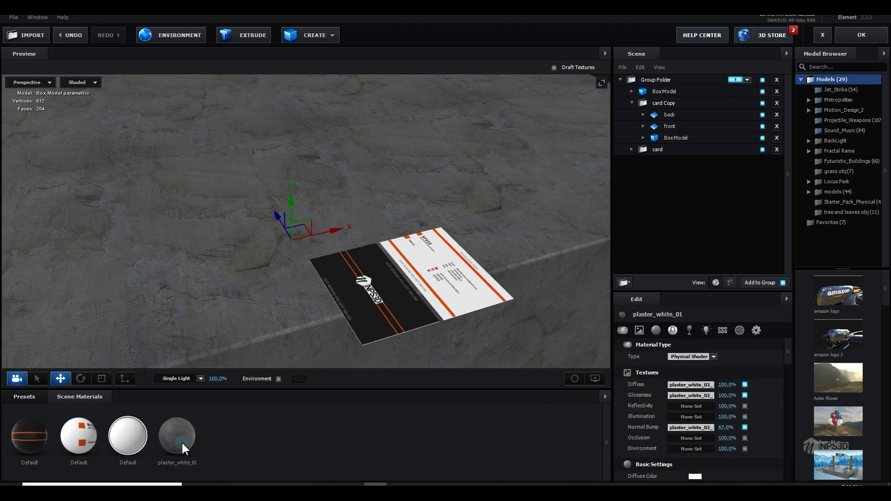
{"action": "left_click", "coordinate": [683, 386]}
{"action": "left_click_drag", "start_coordinate": [636, 360], "coordinate": [519, 364]}
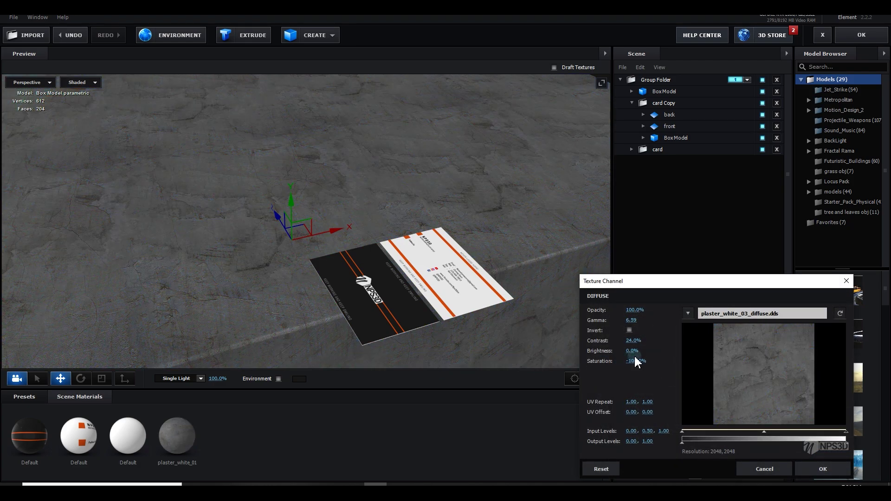
{"action": "left_click_drag", "start_coordinate": [632, 352], "coordinate": [618, 324]}
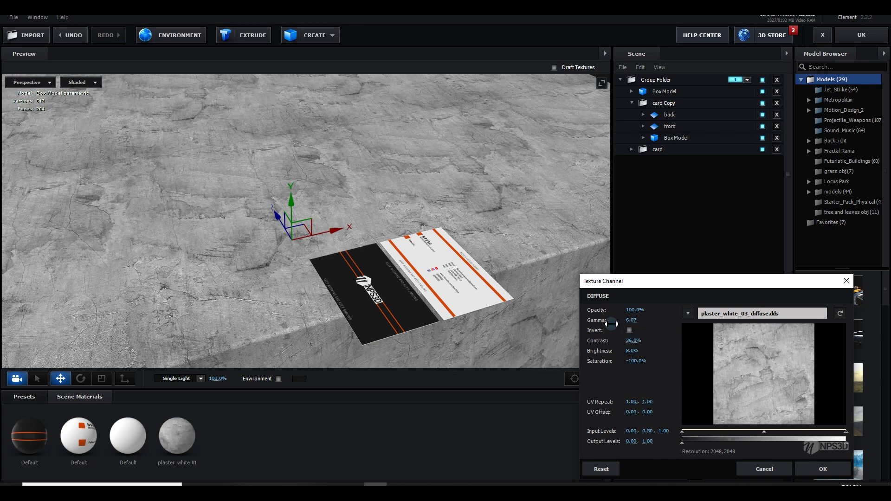
{"action": "left_click", "coordinate": [841, 468]}
Browse the BackLight_2K environments, then apply the scene back to After Effects
{"action": "left_click_drag", "start_coordinate": [510, 322], "coordinate": [411, 303]}
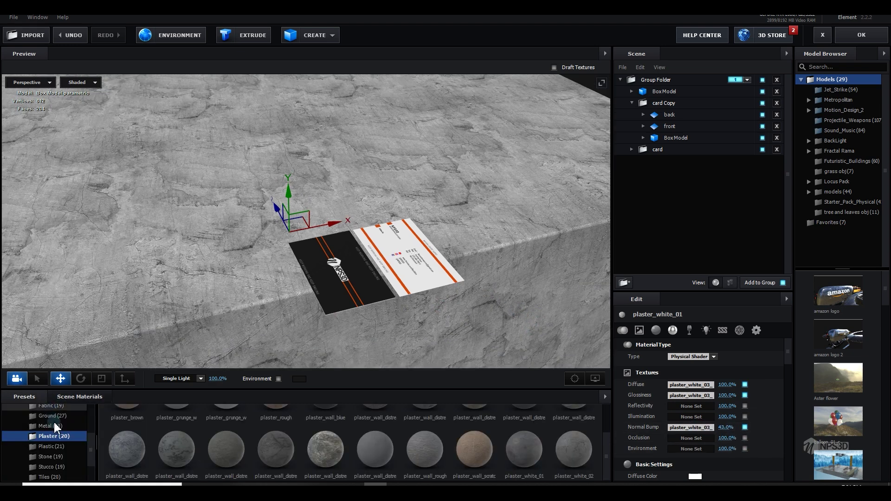
{"action": "scroll", "coordinate": [55, 426], "scroll_direction": "up", "scroll_amount": 5}
{"action": "left_click", "coordinate": [50, 421]}
{"action": "left_click", "coordinate": [52, 432]}
{"action": "left_click", "coordinate": [57, 441]}
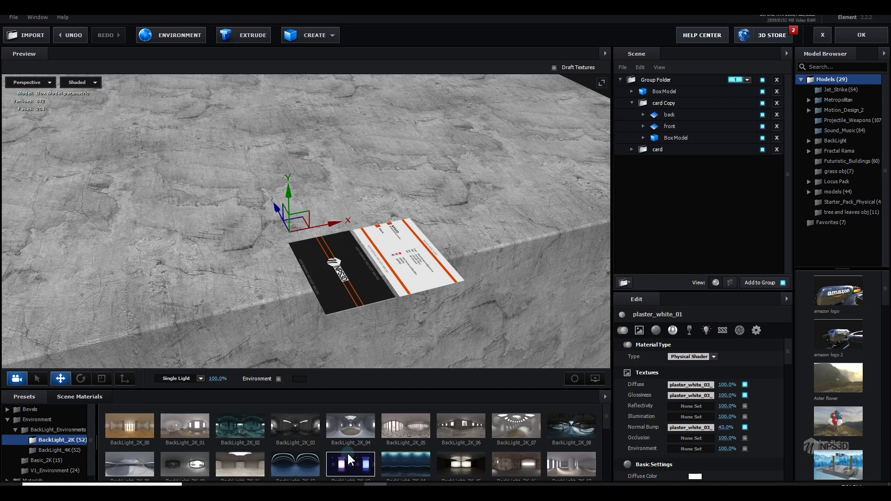
{"action": "scroll", "coordinate": [213, 449], "scroll_direction": "down", "scroll_amount": 5}
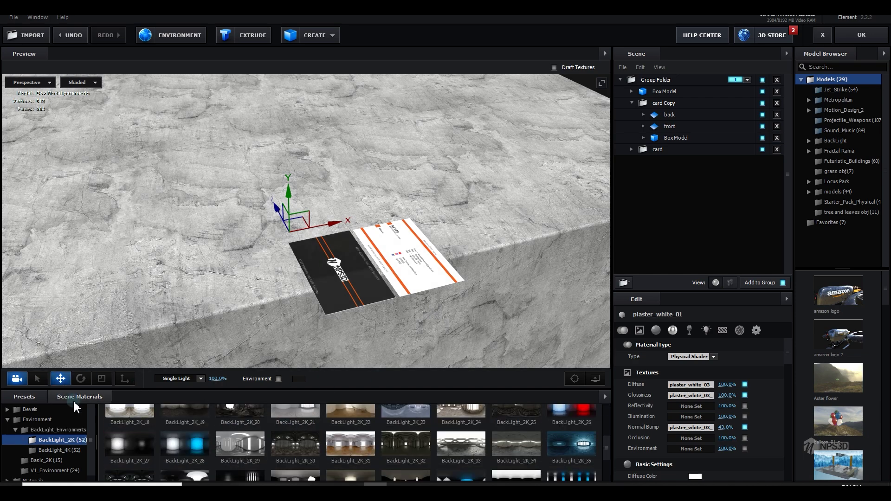
{"action": "left_click", "coordinate": [72, 399]}
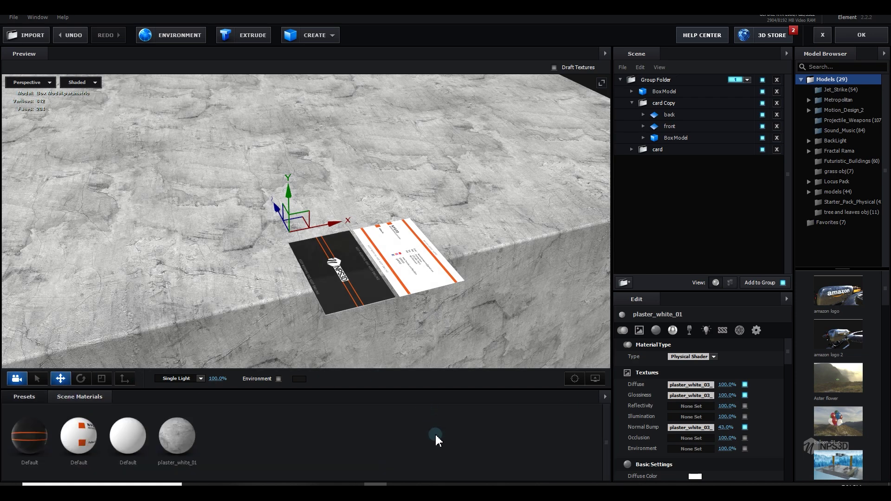
{"action": "left_click", "coordinate": [863, 35]}
Add a new camera from a preset and frame the cards on the plaster block
{"action": "right_click", "coordinate": [57, 331]}
{"action": "mouse_move", "coordinate": [81, 335]}
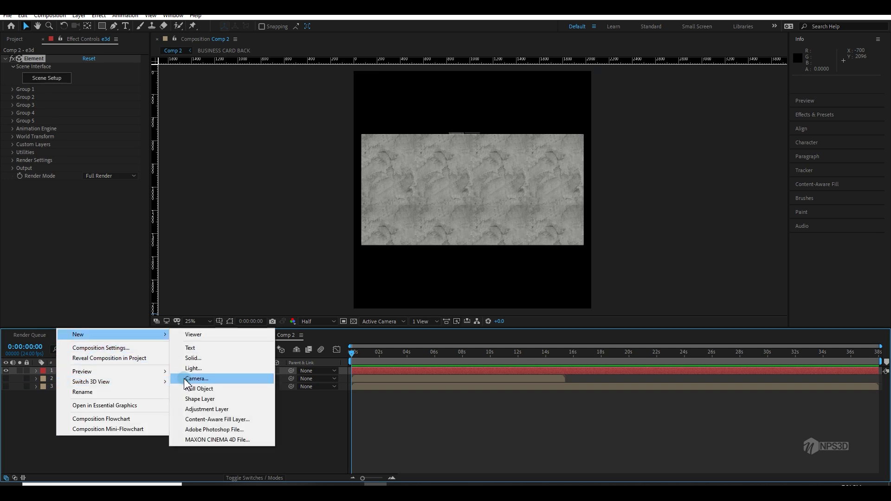
{"action": "left_click", "coordinate": [196, 379]}
{"action": "left_click", "coordinate": [790, 192]}
{"action": "left_click", "coordinate": [776, 285]}
{"action": "left_click", "coordinate": [808, 367]}
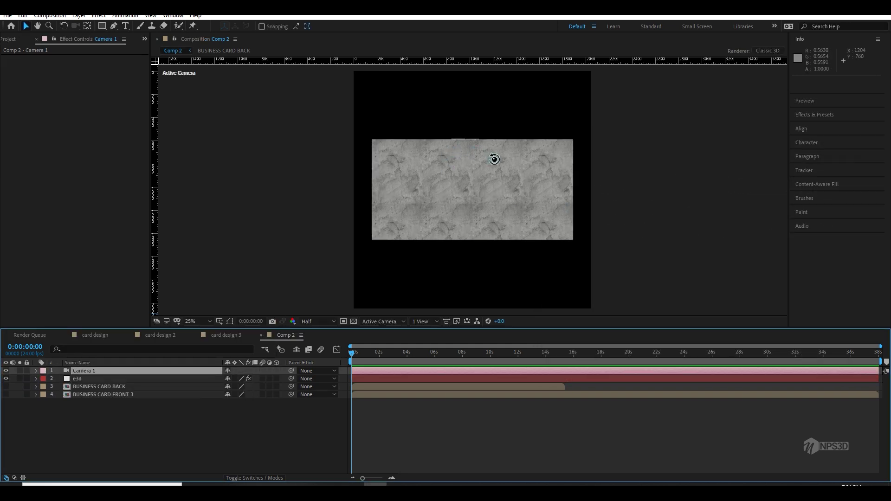
{"action": "left_click_drag", "start_coordinate": [500, 160], "coordinate": [531, 183]}
{"action": "left_click_drag", "start_coordinate": [547, 195], "coordinate": [479, 232]}
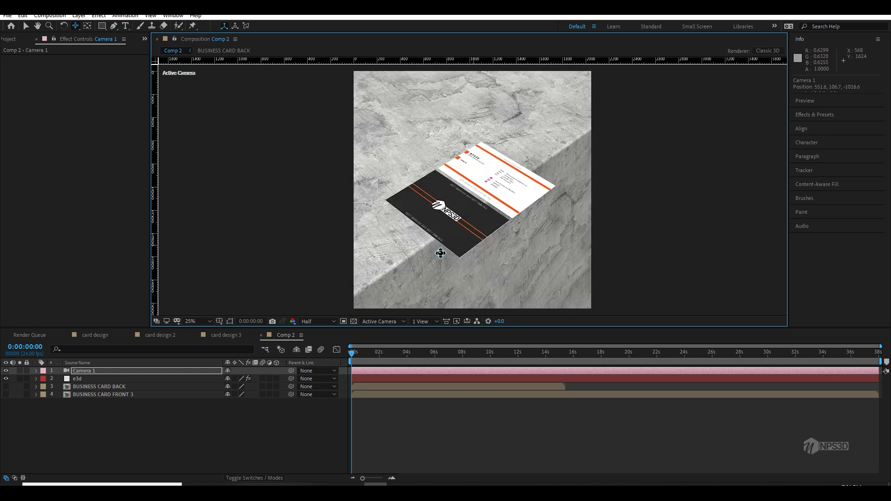
Enable ambient occlusion in the e3d Render Settings, set to Ray-Traced
{"action": "left_click", "coordinate": [92, 379]}
{"action": "left_click", "coordinate": [12, 160]}
{"action": "left_click", "coordinate": [21, 200]}
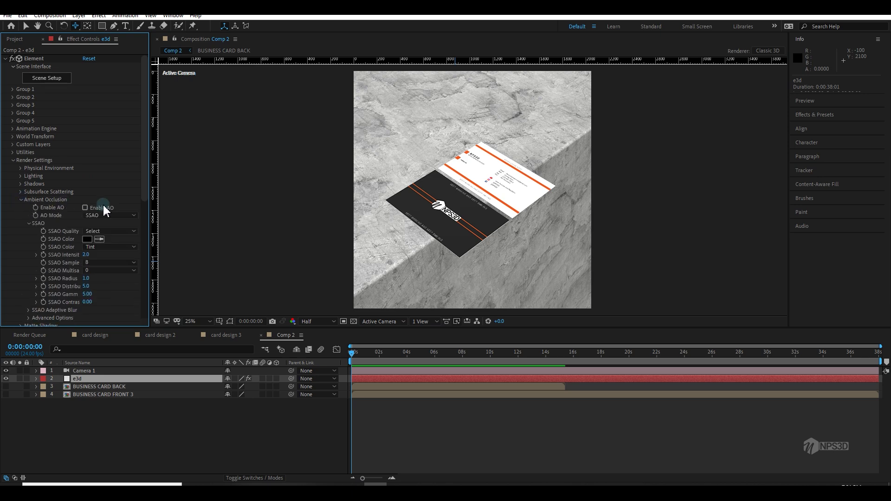
{"action": "left_click", "coordinate": [103, 215]}
{"action": "left_click", "coordinate": [110, 236]}
{"action": "left_click", "coordinate": [103, 378]}
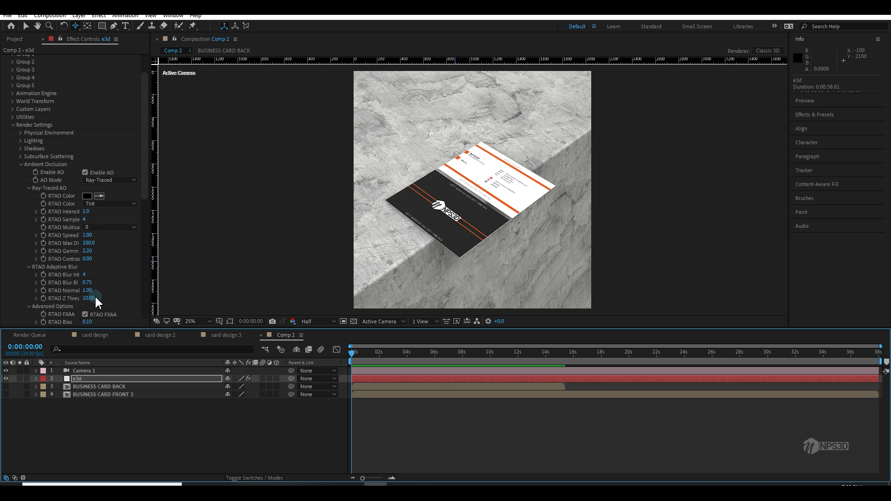
Set RTAO Contrast to 1, Gamma to 2 and Max Distance to 186
{"action": "left_click", "coordinate": [87, 259]}
{"action": "type", "text": "1"}
{"action": "key", "text": "Return"}
{"action": "left_click", "coordinate": [87, 252]}
{"action": "type", "text": "2"}
{"action": "key", "text": "Return"}
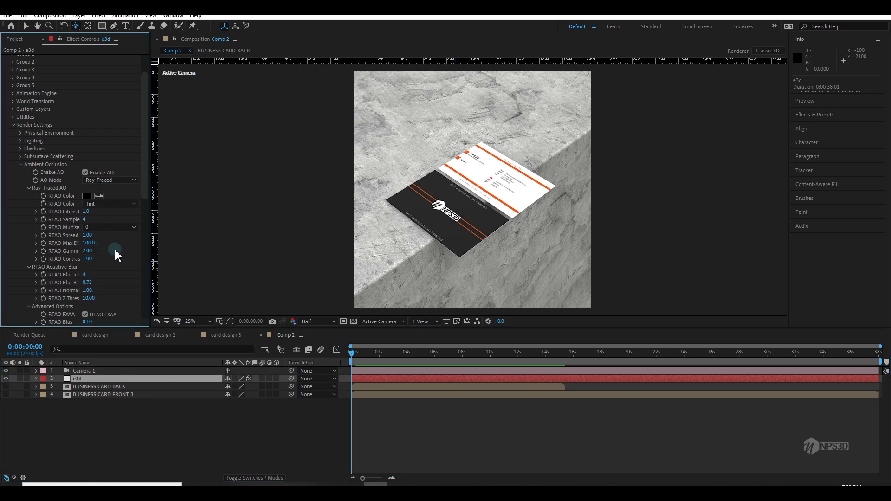
{"action": "left_click_drag", "start_coordinate": [121, 239], "coordinate": [231, 231]}
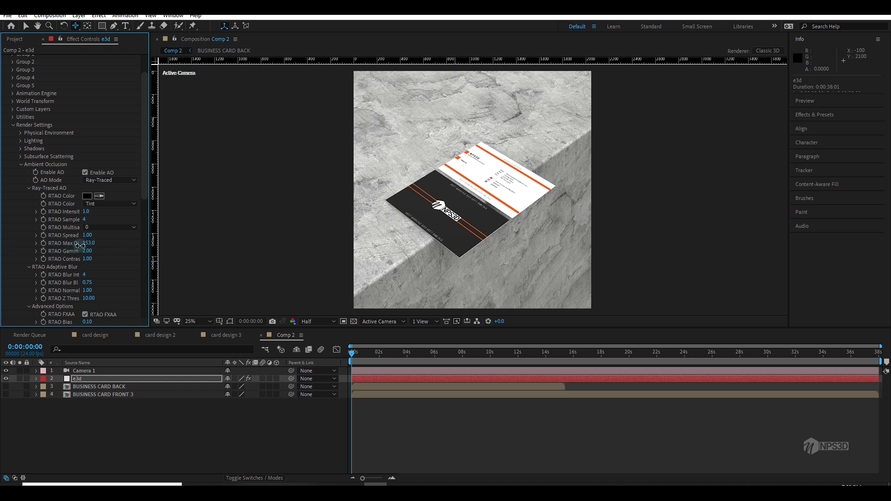
{"action": "key", "text": "Return"}
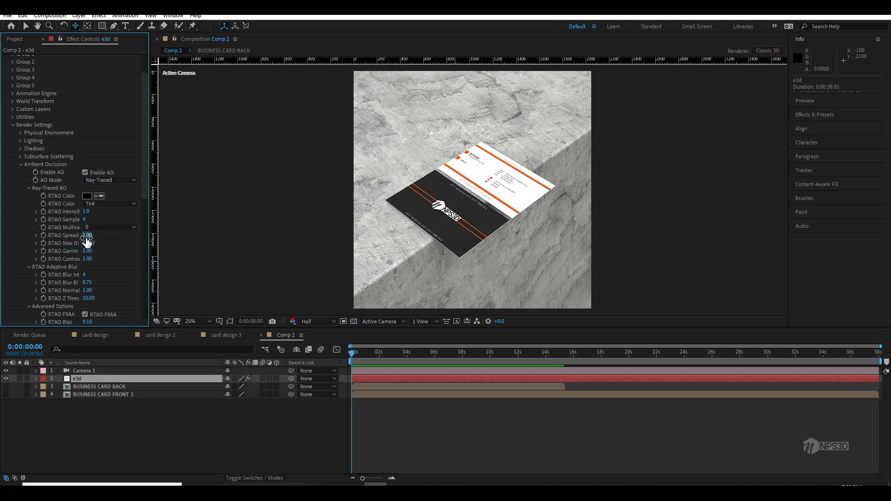
Adjust the physical environment gamma brightness and save the project
{"action": "left_click", "coordinate": [20, 133]}
{"action": "mouse_move", "coordinate": [88, 150]}
{"action": "left_mouse_down"}
{"action": "mouse_move", "coordinate": [70, 150]}
{"action": "mouse_move", "coordinate": [103, 145]}
{"action": "left_mouse_up"}
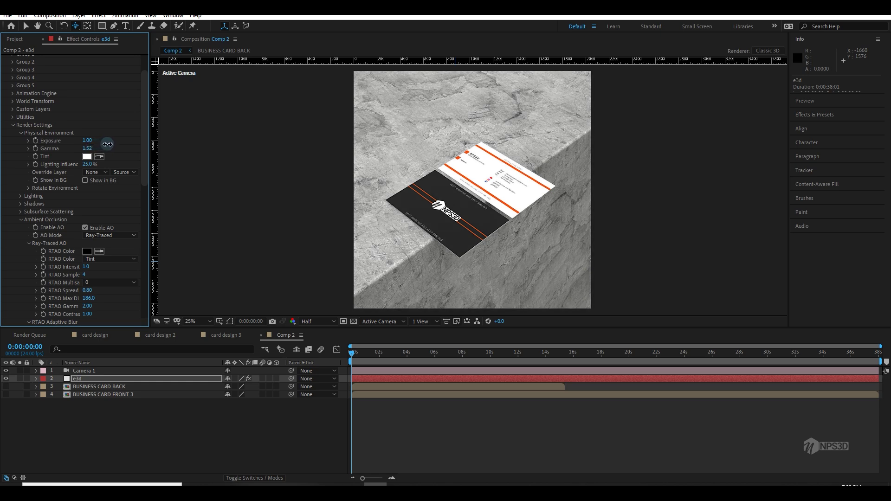
{"action": "key", "text": "ctrl+s"}
Add a new spot light layer to the composition
{"action": "key", "text": "Escape"}
{"action": "right_click", "coordinate": [130, 427]}
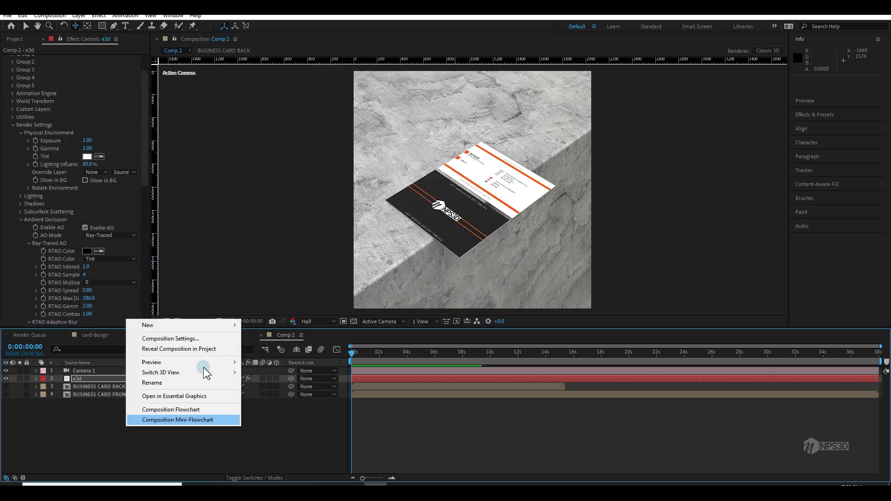
{"action": "mouse_move", "coordinate": [186, 328]}
{"action": "left_click", "coordinate": [297, 360]}
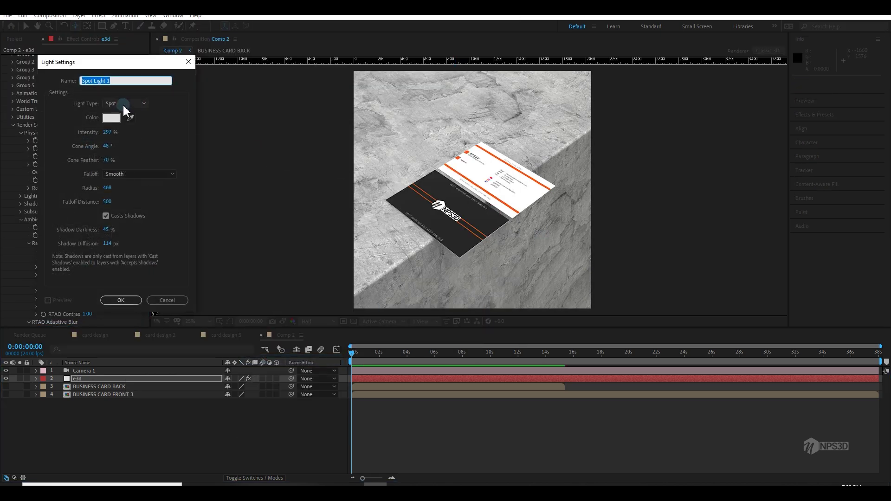
{"action": "left_click", "coordinate": [122, 300]}
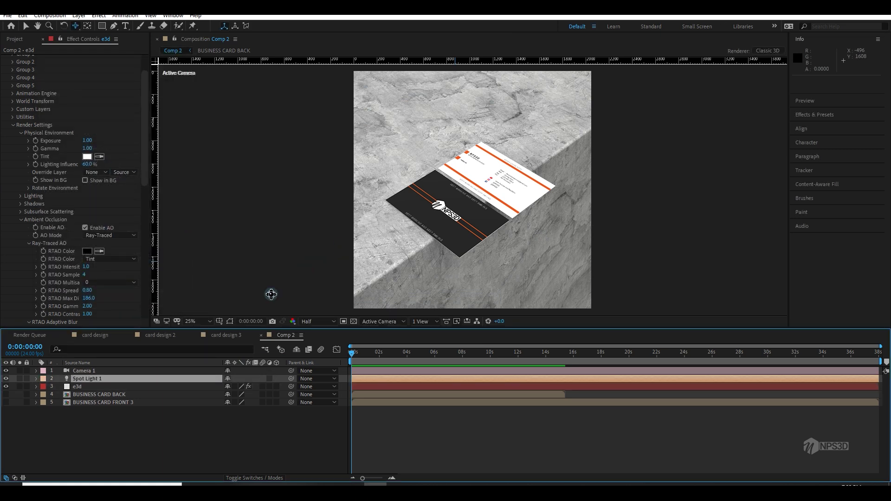
In Custom View 1, move the spot light toward the block and adjust its intensity
{"action": "left_click", "coordinate": [381, 321]}
{"action": "left_click", "coordinate": [394, 419]}
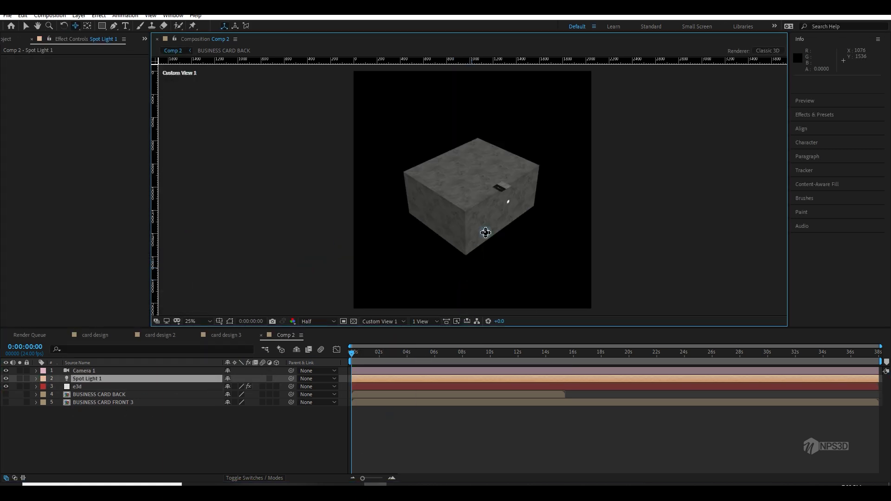
{"action": "key", "text": "ctrl+shift+h"}
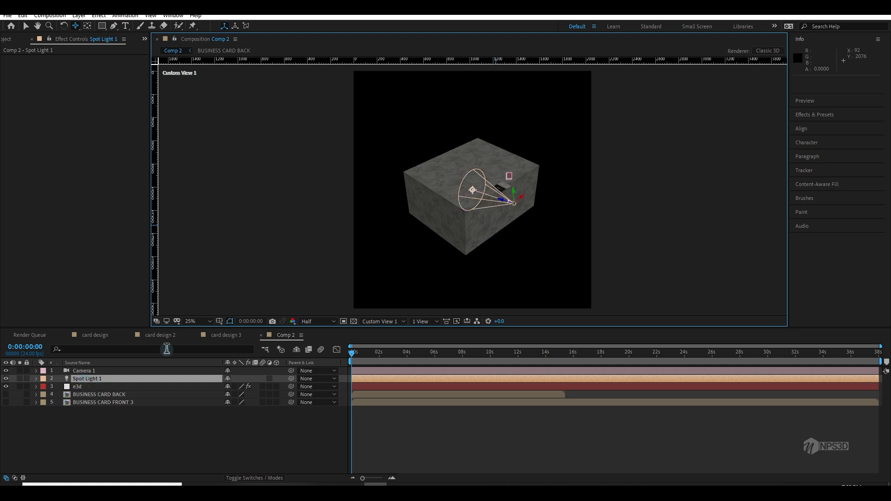
{"action": "scroll", "coordinate": [504, 226], "scroll_direction": "up", "scroll_amount": 3}
{"action": "key", "text": "v"}
{"action": "left_click_drag", "start_coordinate": [593, 232], "coordinate": [558, 186]}
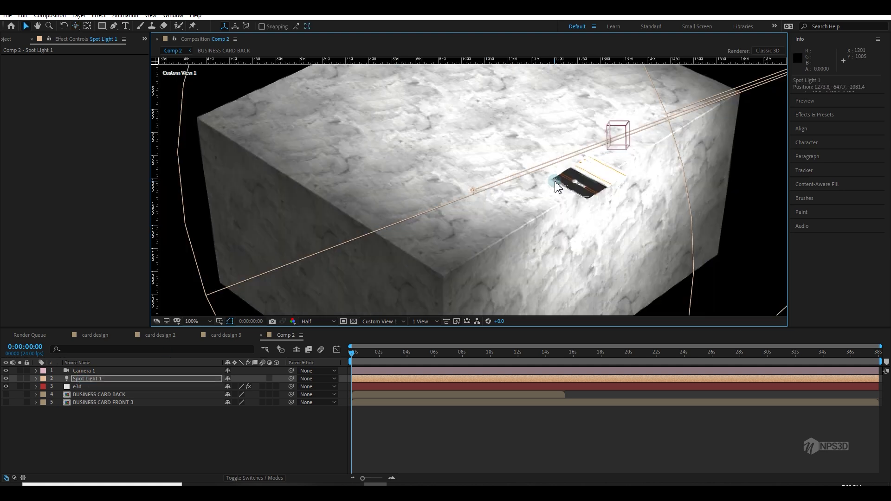
{"action": "double_click", "coordinate": [88, 378]}
{"action": "left_click", "coordinate": [109, 132]}
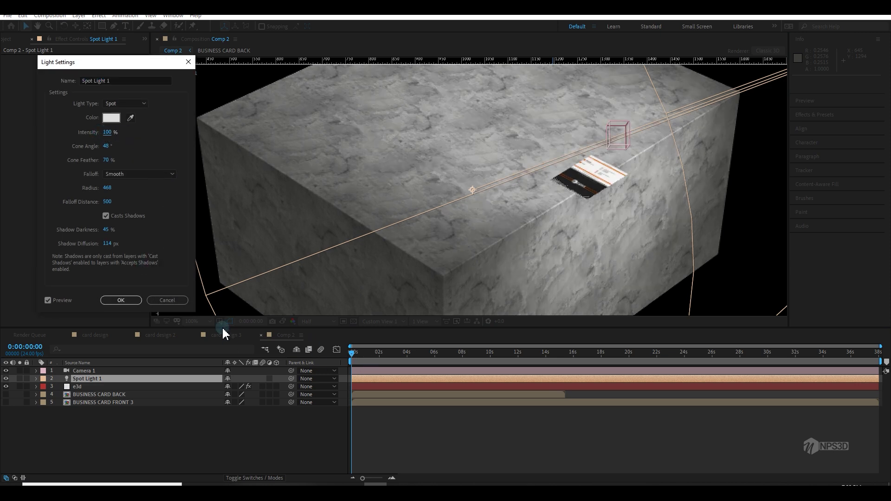
{"action": "left_click", "coordinate": [120, 300]}
{"action": "key", "text": "F12"}
Enable Ray-Traced shadows in the e3d layer's Element render settings
{"action": "scroll", "coordinate": [514, 243], "scroll_direction": "down", "scroll_amount": 2}
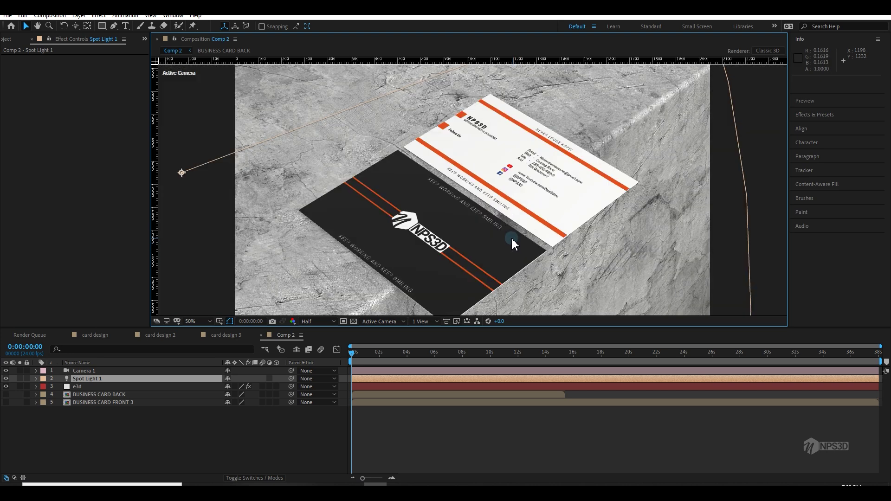
{"action": "left_click", "coordinate": [86, 387]}
{"action": "scroll", "coordinate": [430, 255], "scroll_direction": "down", "scroll_amount": 2}
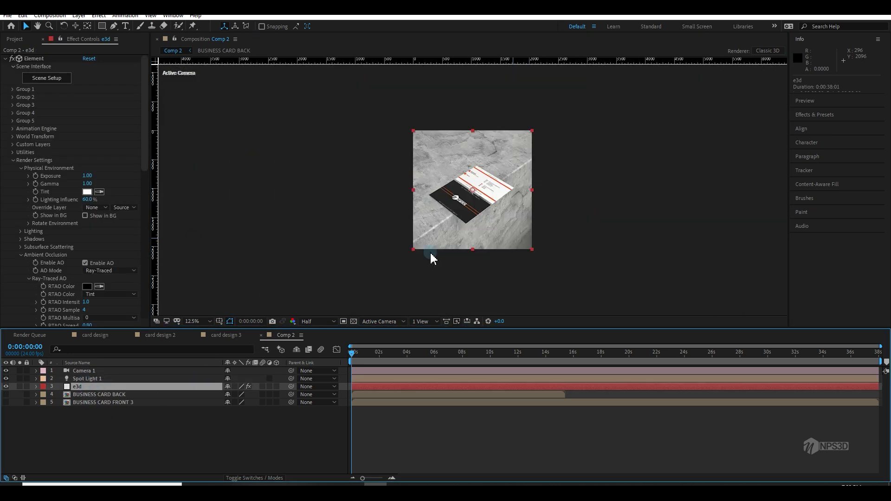
{"action": "left_click", "coordinate": [21, 239]}
{"action": "left_click", "coordinate": [98, 247]}
{"action": "left_click", "coordinate": [105, 255]}
{"action": "left_click", "coordinate": [106, 278]}
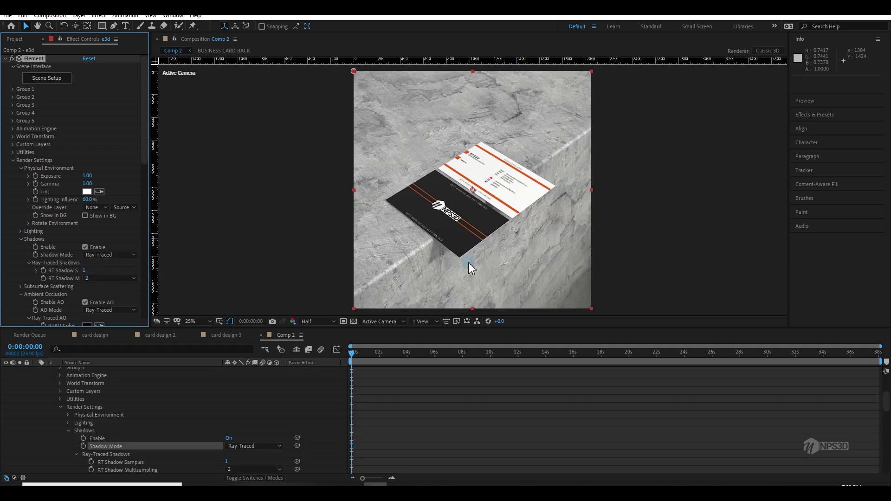
{"action": "scroll", "coordinate": [85, 407], "scroll_direction": "up", "scroll_amount": 4}
{"action": "left_click", "coordinate": [35, 386]}
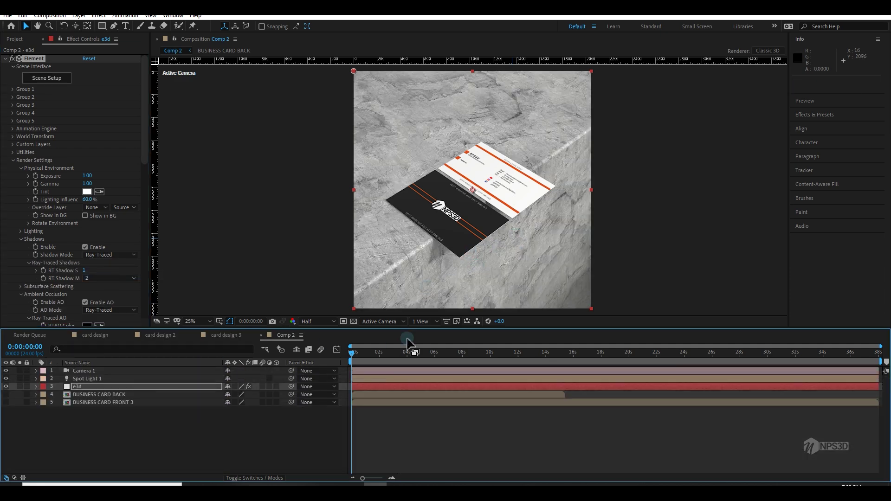
Re-aim the spot light onto the block and set its intensity to 150%
{"action": "left_click", "coordinate": [385, 321]}
{"action": "left_click", "coordinate": [397, 420]}
{"action": "left_click_drag", "start_coordinate": [657, 120], "coordinate": [689, 84]}
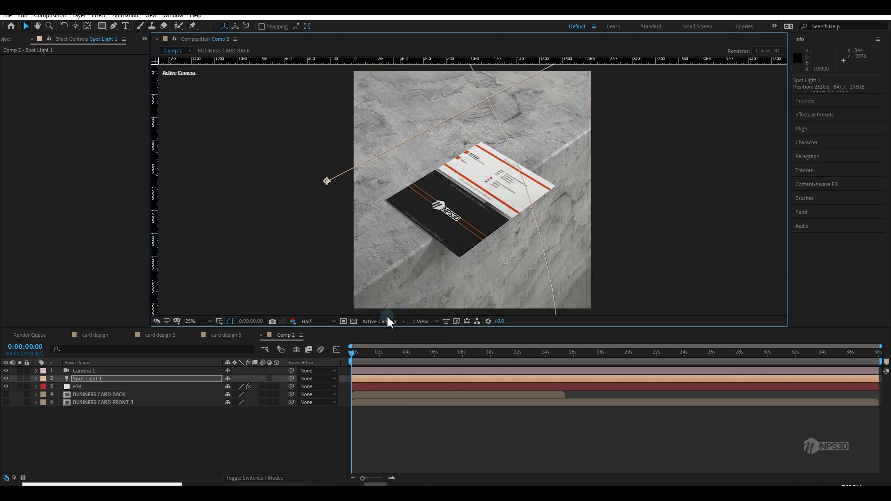
{"action": "left_click", "coordinate": [389, 321]}
{"action": "left_click", "coordinate": [391, 420]}
{"action": "left_click_drag", "start_coordinate": [474, 190], "coordinate": [306, 263]}
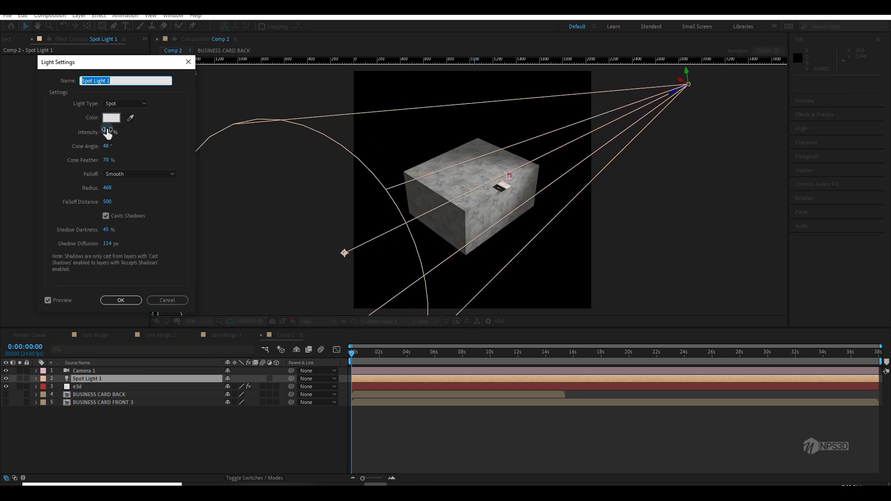
{"action": "left_click_drag", "start_coordinate": [107, 131], "coordinate": [142, 130]}
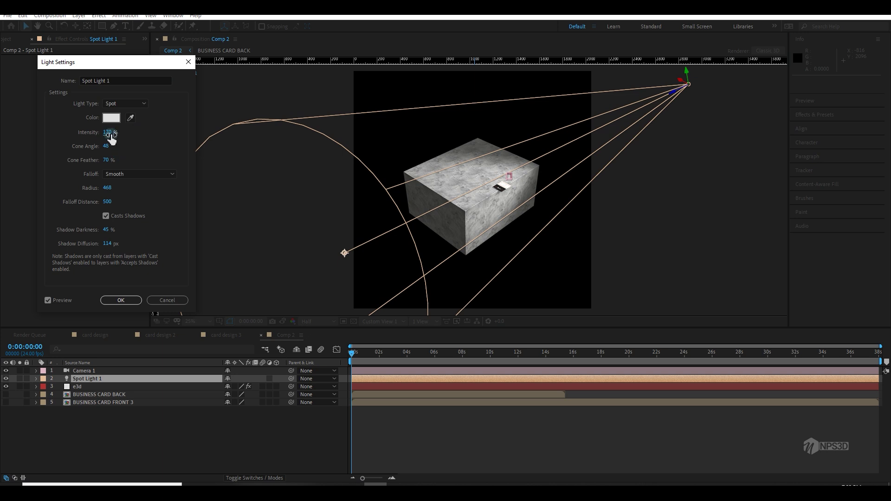
{"action": "type", "text": "150"}
{"action": "key", "text": "Return"}
{"action": "left_click", "coordinate": [121, 301]}
{"action": "left_click", "coordinate": [383, 322]}
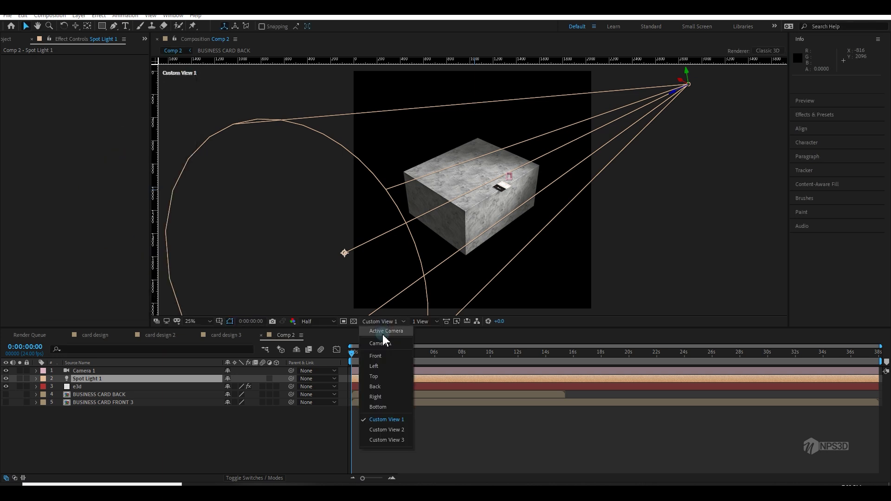
{"action": "left_click", "coordinate": [384, 333]}
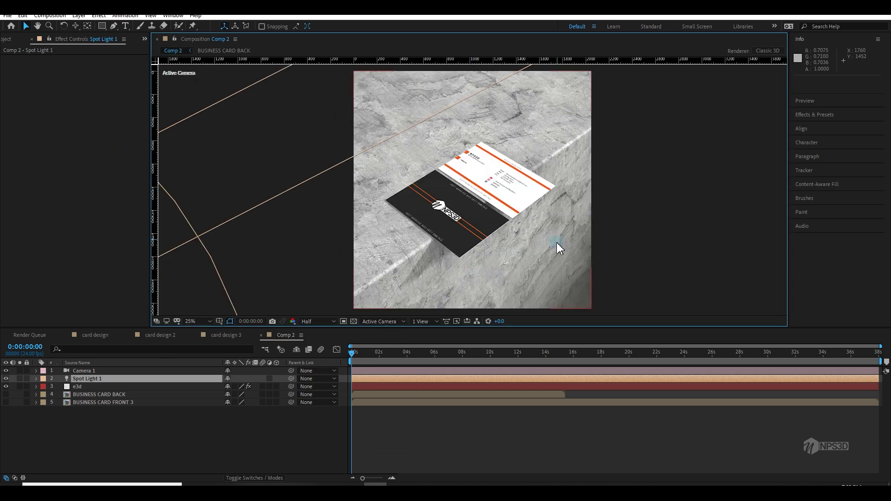
Compare the ambient occlusion render and raise the e3d RTAO Gamma to 3.68
{"action": "left_click", "coordinate": [77, 386]}
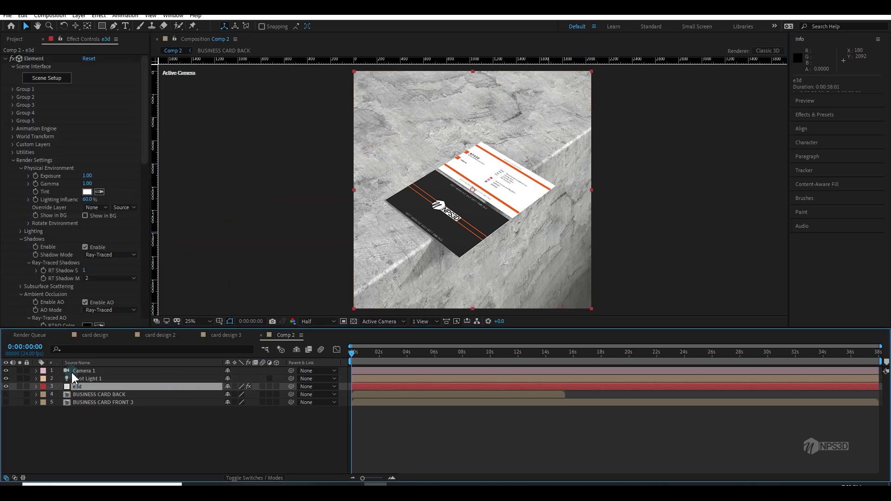
{"action": "scroll", "coordinate": [65, 232], "scroll_direction": "down", "scroll_amount": 3}
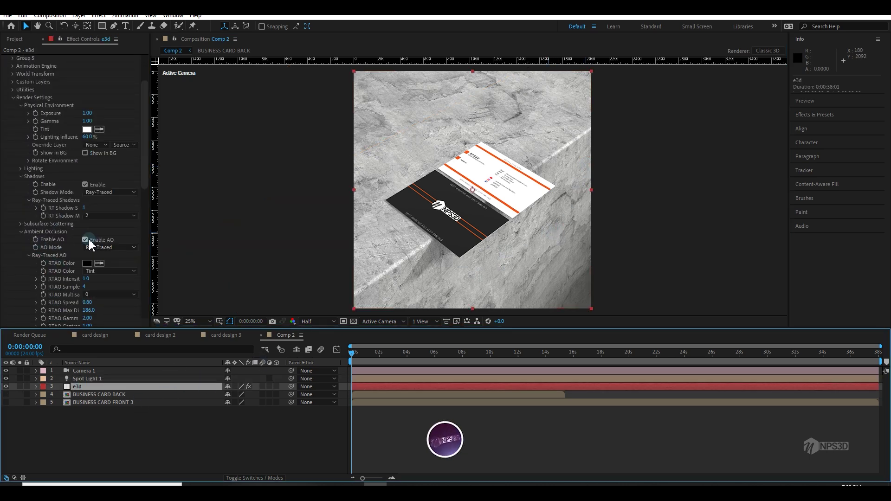
{"action": "left_click", "coordinate": [86, 240]}
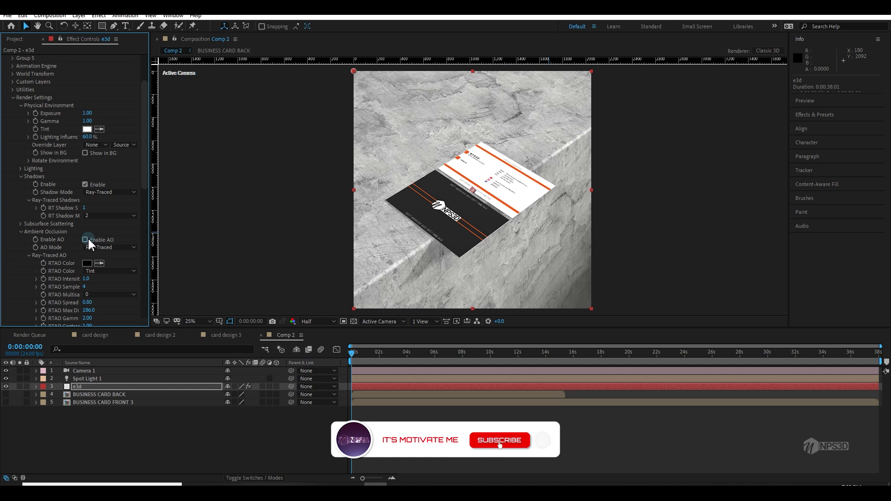
{"action": "scroll", "coordinate": [89, 260], "scroll_direction": "down", "scroll_amount": 3}
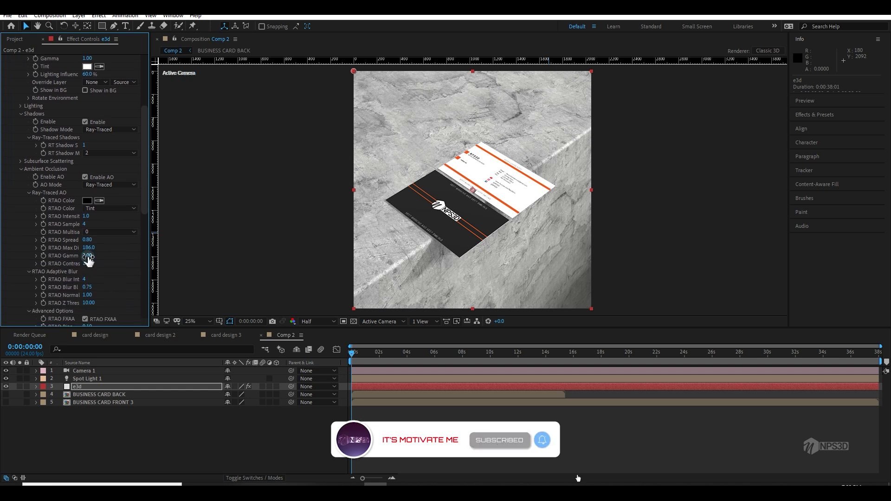
{"action": "left_click_drag", "start_coordinate": [135, 254], "coordinate": [180, 271]}
{"action": "key", "text": "period"}
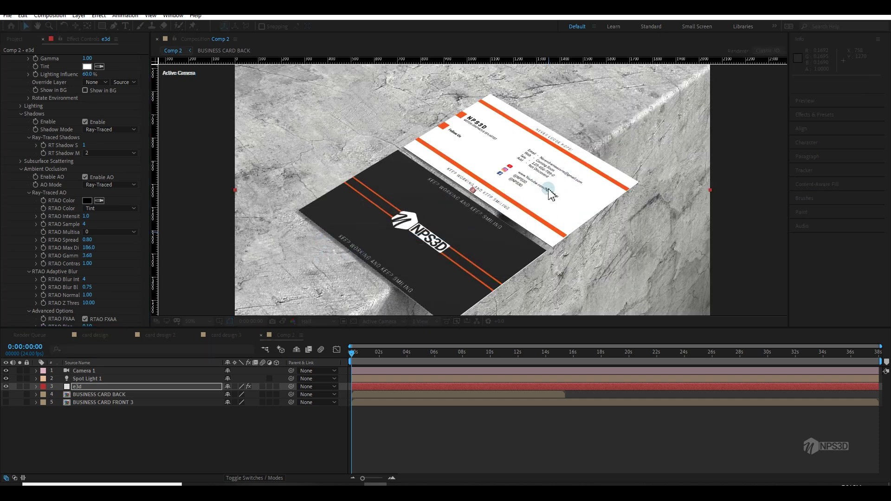
{"action": "key", "text": "comma"}
Open Element 3D Scene Setup and orbit closer to the cards on the block
{"action": "scroll", "coordinate": [49, 79], "scroll_direction": "up", "scroll_amount": 6}
{"action": "left_click", "coordinate": [49, 82]}
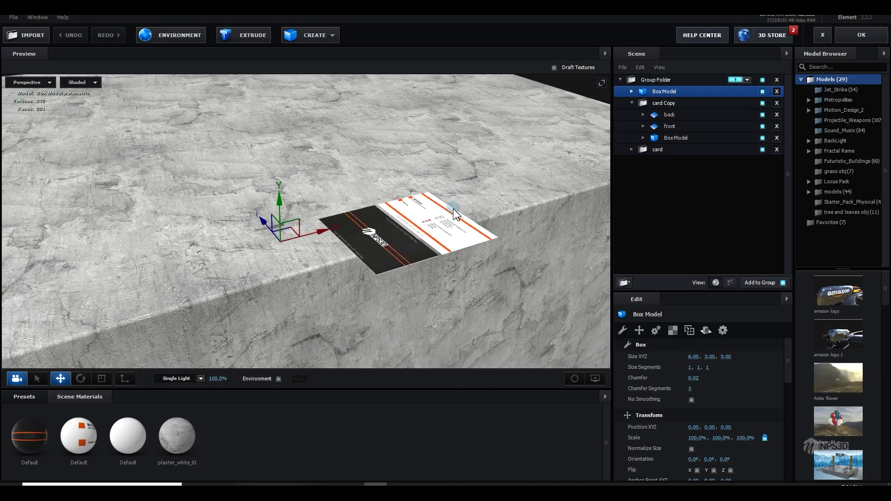
{"action": "left_click_drag", "start_coordinate": [453, 209], "coordinate": [383, 257]}
Select the plaster Box Model and remove the chamfer from its edges
{"action": "scroll", "coordinate": [451, 216], "scroll_direction": "up", "scroll_amount": 3}
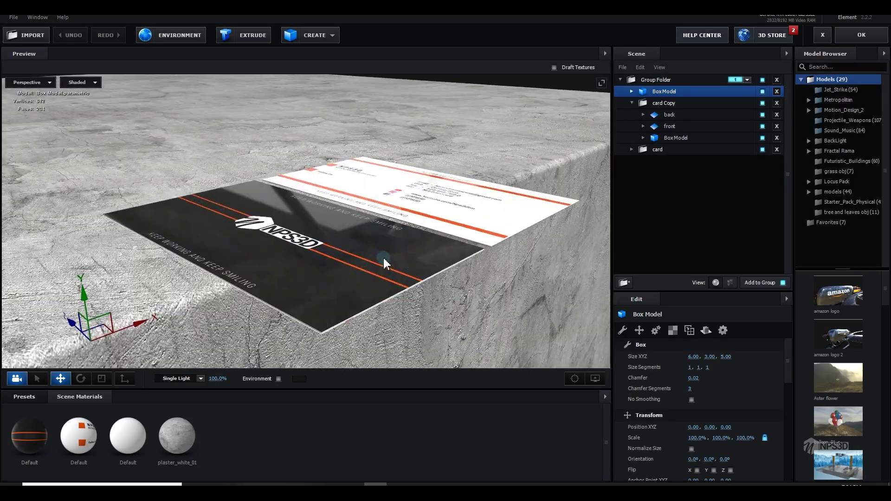
{"action": "left_click", "coordinate": [115, 284]}
{"action": "left_click", "coordinate": [369, 318]}
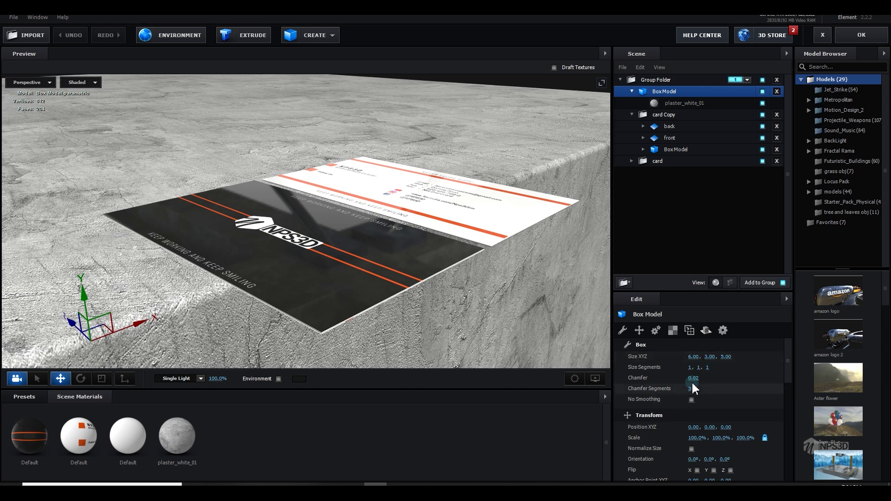
{"action": "left_click_drag", "start_coordinate": [693, 389], "coordinate": [832, 380]}
{"action": "left_click_drag", "start_coordinate": [694, 378], "coordinate": [678, 380]}
{"action": "left_click_drag", "start_coordinate": [151, 230], "coordinate": [123, 319]}
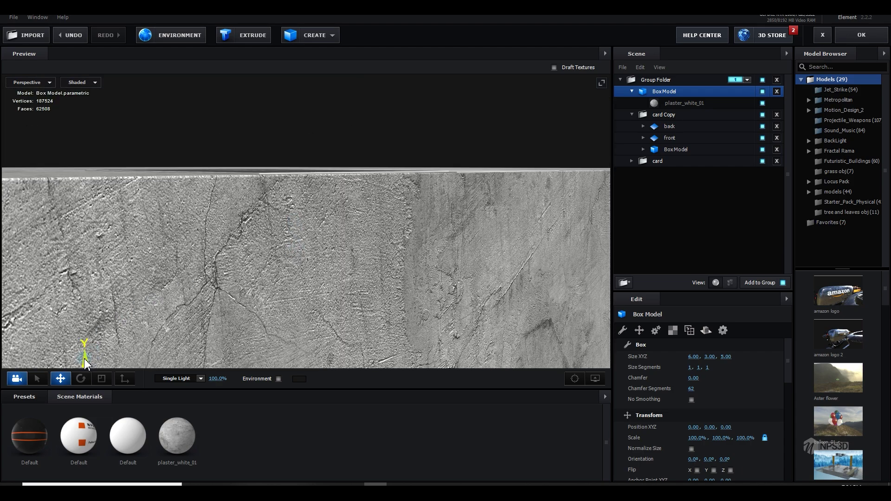
{"action": "left_click_drag", "start_coordinate": [83, 363], "coordinate": [222, 253]}
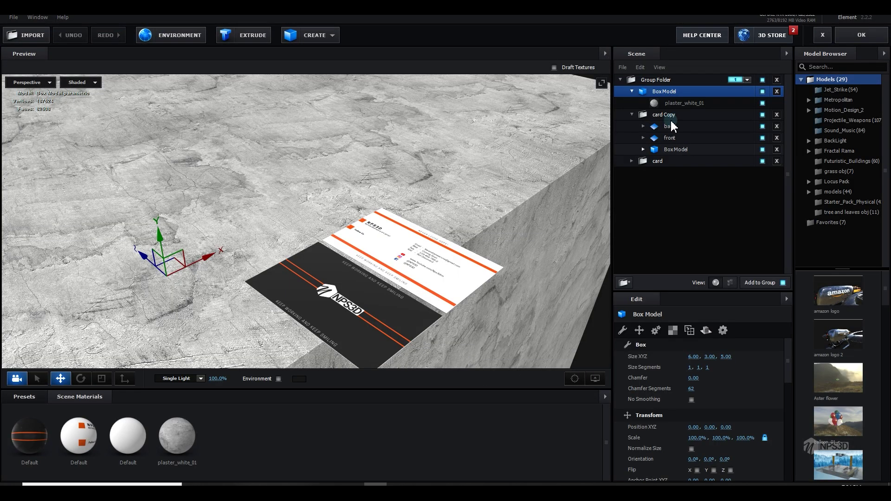
Duplicate the box, size it 3 × 3 × 2, move it back along Z, and apply
{"action": "right_click", "coordinate": [661, 93]}
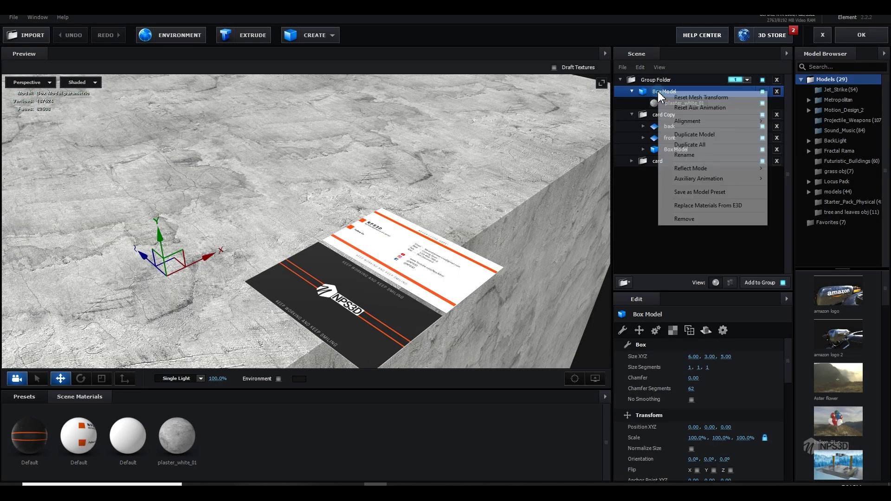
{"action": "left_click", "coordinate": [694, 135]}
{"action": "left_click", "coordinate": [702, 336]}
{"action": "scroll", "coordinate": [703, 362], "scroll_direction": "up", "scroll_amount": 5}
{"action": "left_click", "coordinate": [698, 356]}
{"action": "type", "text": "3"}
{"action": "key", "text": "Return"}
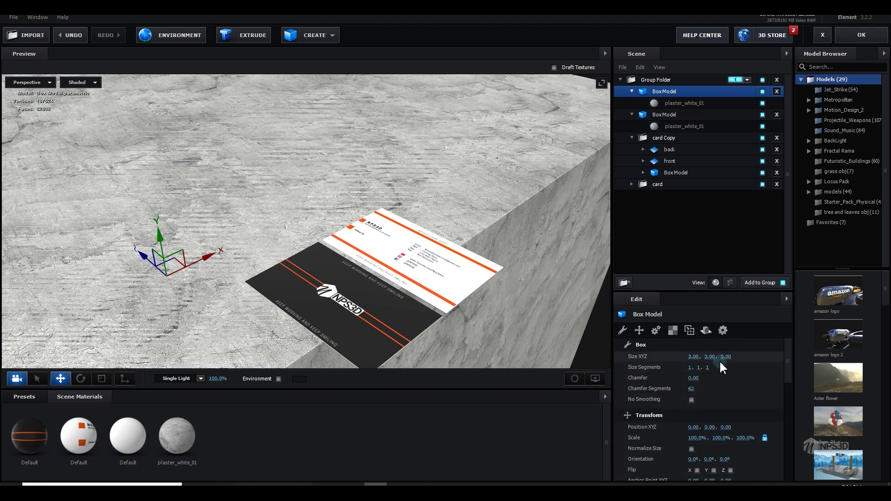
{"action": "left_click", "coordinate": [726, 357]}
{"action": "type", "text": "2"}
{"action": "key", "text": "Return"}
{"action": "left_click_drag", "start_coordinate": [162, 260], "coordinate": [262, 267]}
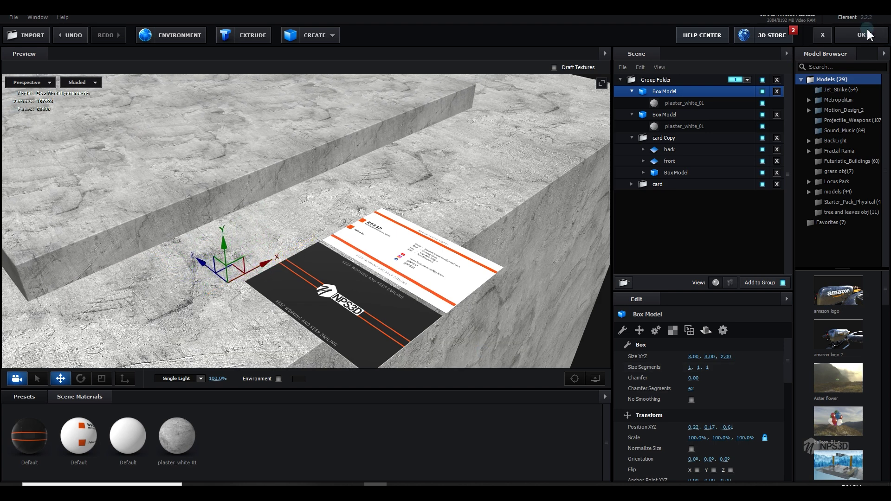
{"action": "left_click", "coordinate": [868, 29]}
Set e3d AO Light Influence to 1000% and RTAO Max Distance to 82
{"action": "scroll", "coordinate": [68, 245], "scroll_direction": "down", "scroll_amount": 5}
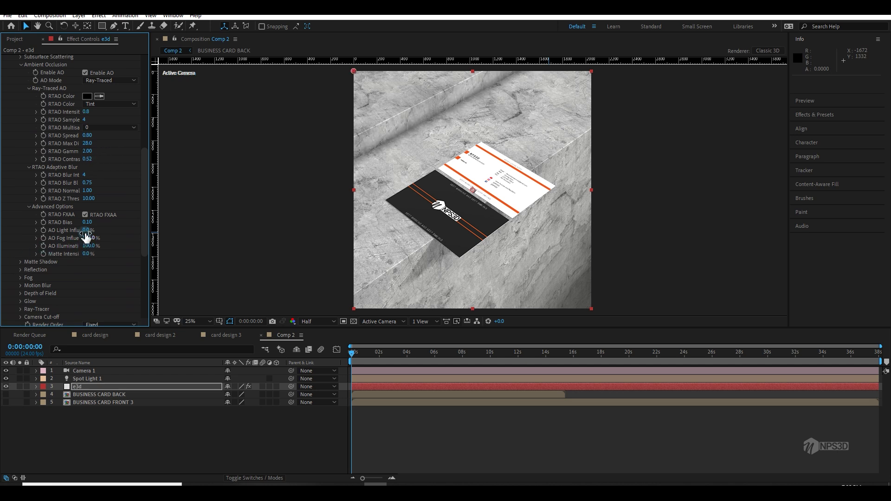
{"action": "left_click_drag", "start_coordinate": [188, 227], "coordinate": [627, 202]}
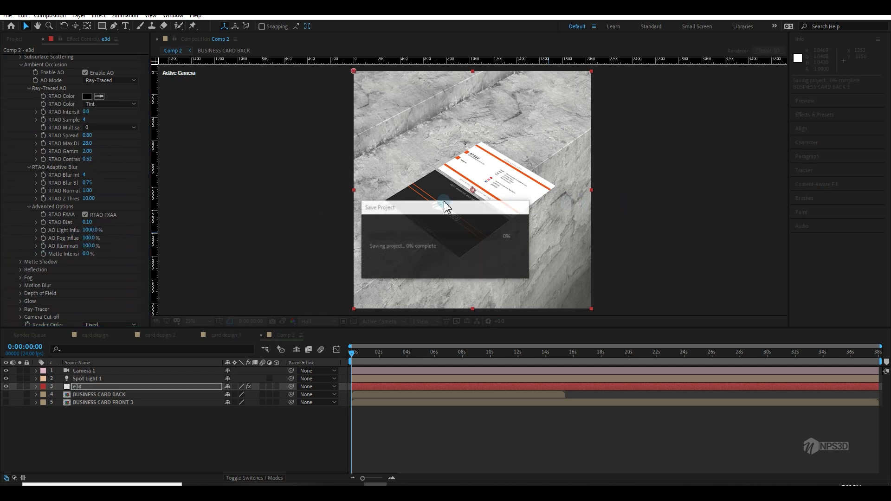
{"action": "left_click_drag", "start_coordinate": [87, 143], "coordinate": [459, 252]}
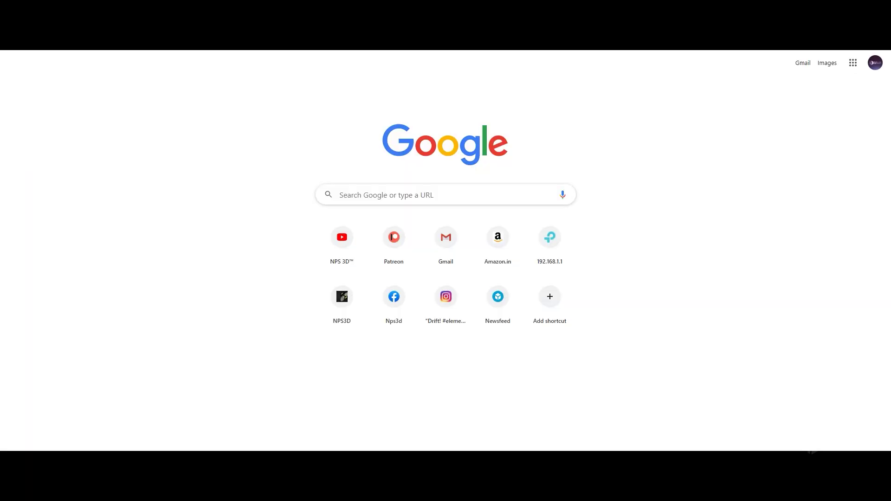
Follow the link from the Ghibli trees video to the creator's Patreon page
{"action": "left_click", "coordinate": [452, 109]}
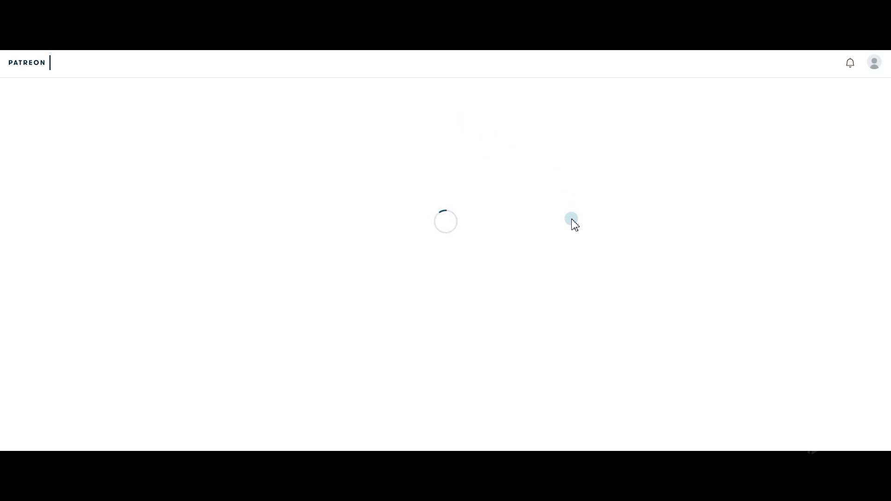
Scroll down the NPS3D Patreon posts feed past the project file, BTS and Element 3D posts
{"action": "scroll", "coordinate": [560, 223], "scroll_direction": "down", "scroll_amount": 6}
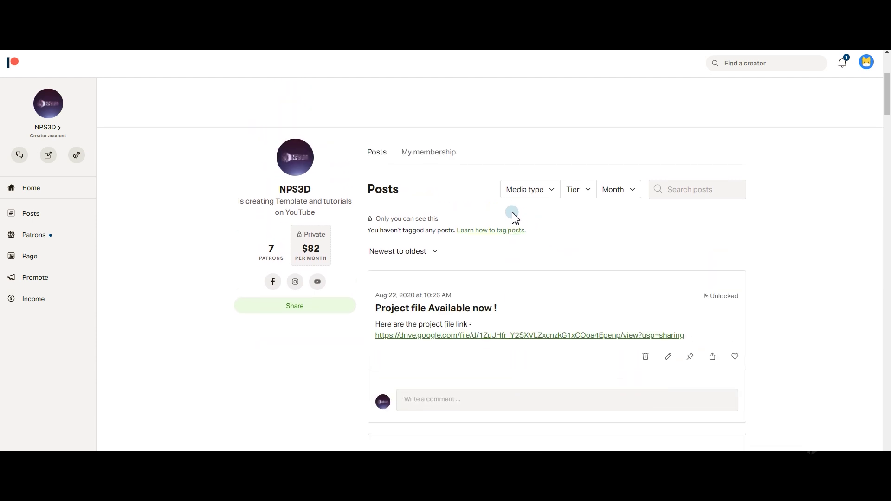
{"action": "scroll", "coordinate": [513, 216], "scroll_direction": "down", "scroll_amount": 5}
{"action": "scroll", "coordinate": [513, 216], "scroll_direction": "down", "scroll_amount": 5}
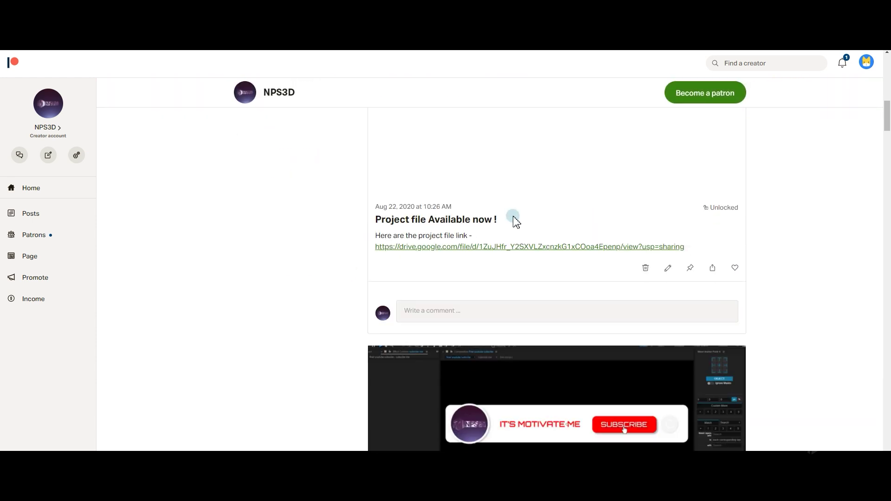
{"action": "scroll", "coordinate": [514, 217], "scroll_direction": "up", "scroll_amount": 4}
{"action": "scroll", "coordinate": [514, 217], "scroll_direction": "up", "scroll_amount": 3}
{"action": "scroll", "coordinate": [514, 217], "scroll_direction": "down", "scroll_amount": 1}
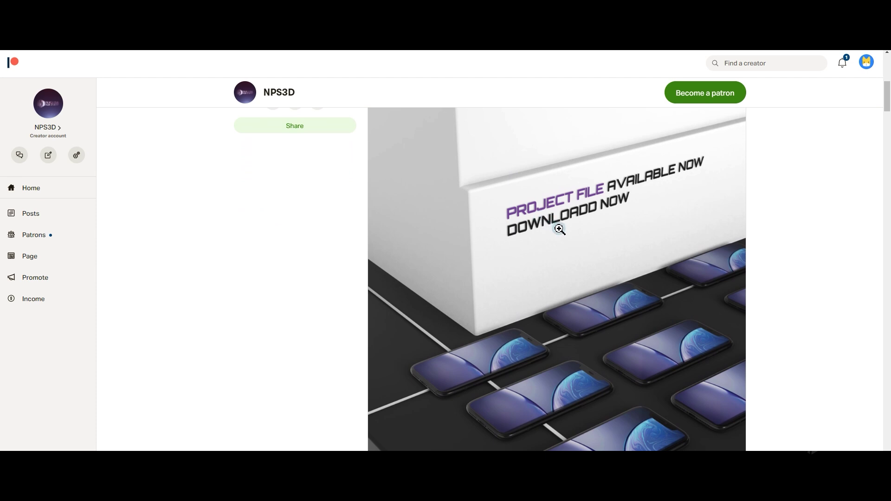
{"action": "scroll", "coordinate": [567, 230], "scroll_direction": "down", "scroll_amount": 2}
{"action": "scroll", "coordinate": [582, 235], "scroll_direction": "down", "scroll_amount": 7}
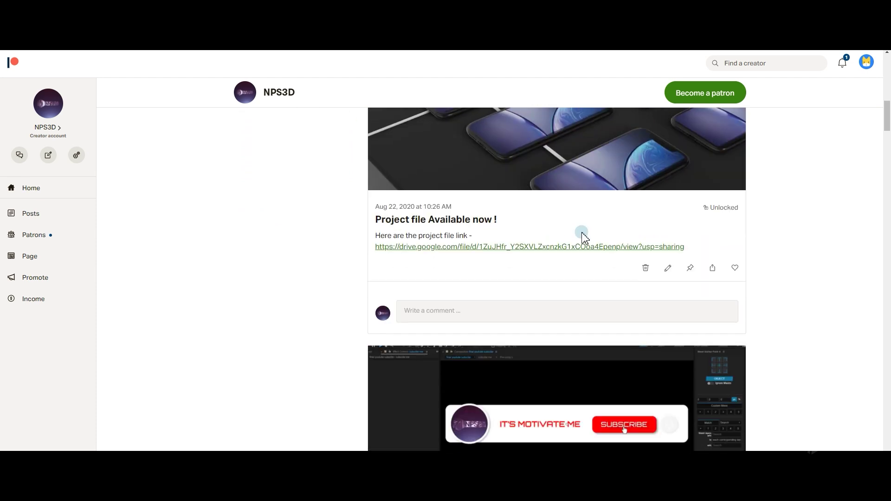
{"action": "scroll", "coordinate": [583, 237], "scroll_direction": "down", "scroll_amount": 2}
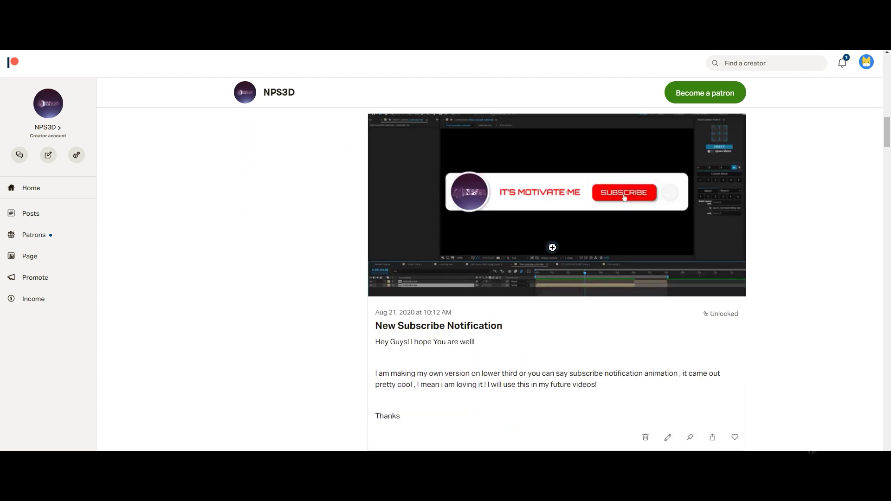
{"action": "scroll", "coordinate": [562, 262], "scroll_direction": "down", "scroll_amount": 14}
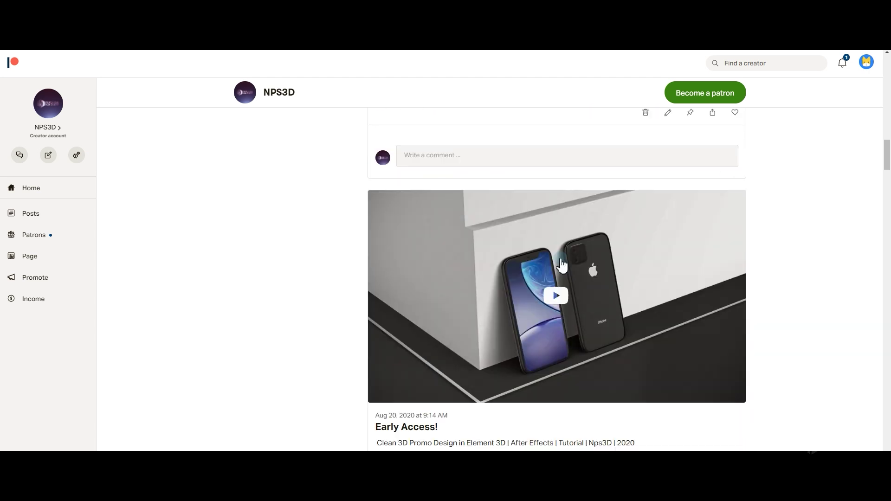
{"action": "scroll", "coordinate": [560, 260], "scroll_direction": "down", "scroll_amount": 5}
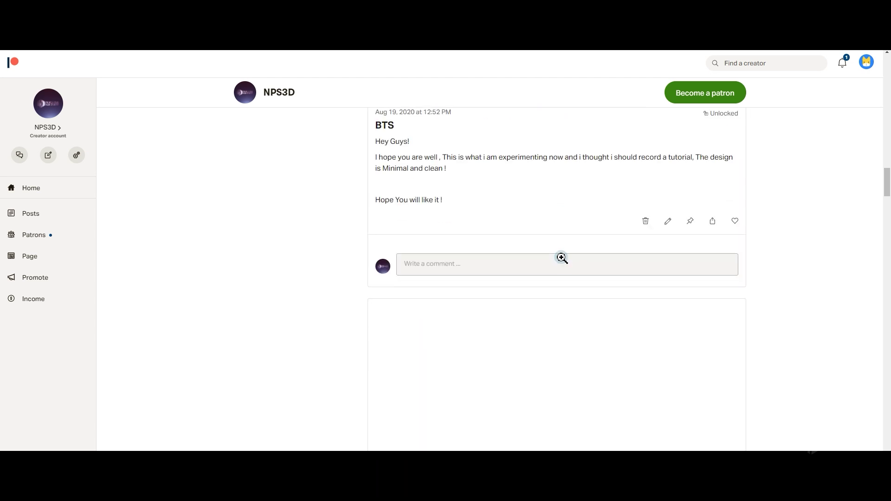
{"action": "scroll", "coordinate": [563, 256], "scroll_direction": "up", "scroll_amount": 1}
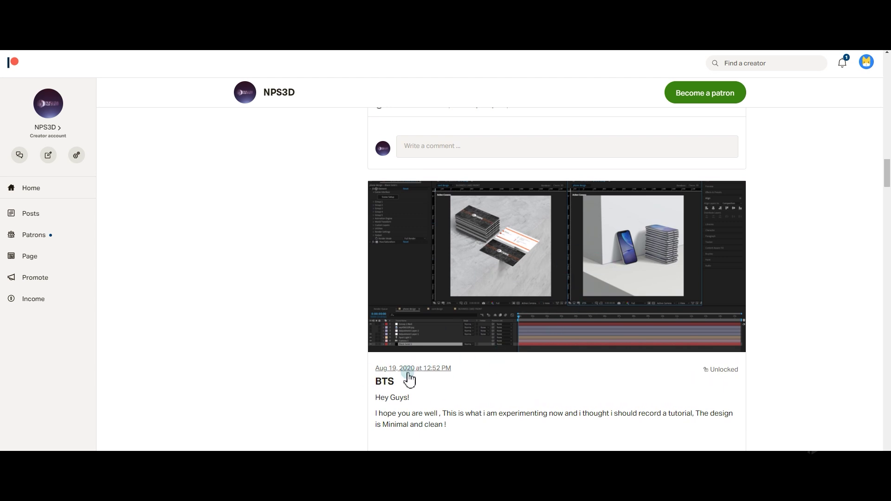
{"action": "scroll", "coordinate": [599, 321], "scroll_direction": "down", "scroll_amount": 15}
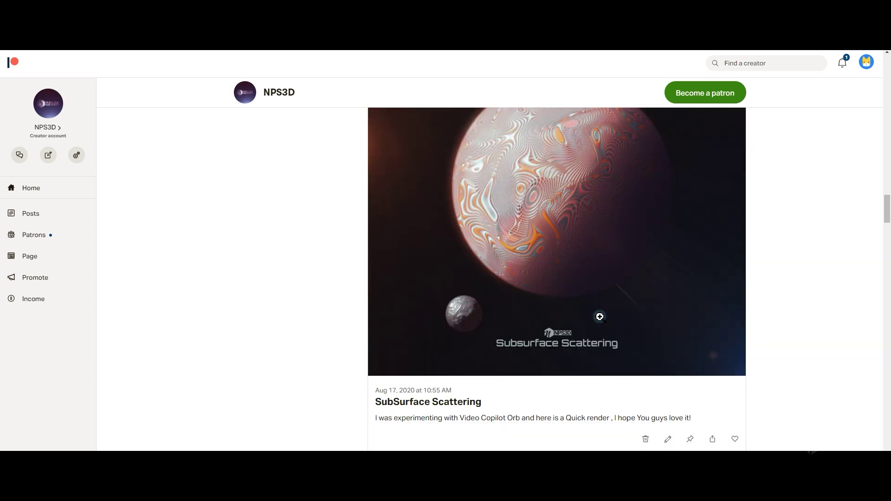
{"action": "scroll", "coordinate": [602, 325], "scroll_direction": "down", "scroll_amount": 15}
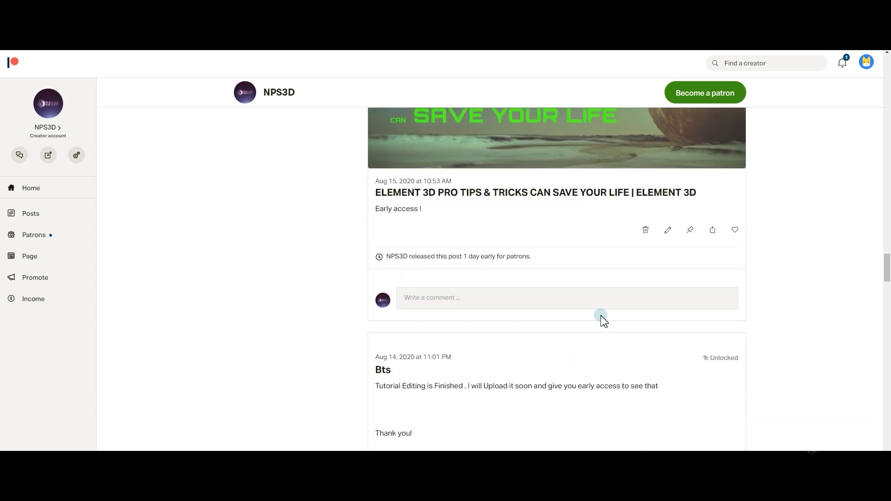
{"action": "scroll", "coordinate": [602, 320], "scroll_direction": "down", "scroll_amount": 8}
{"action": "scroll", "coordinate": [581, 302], "scroll_direction": "up", "scroll_amount": 5}
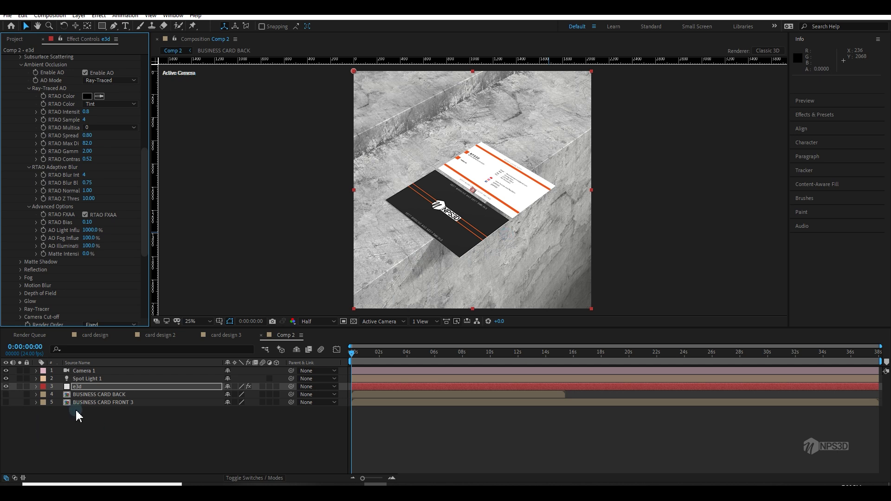
Open the BUSINESS CARD FRONT 3 precomp and dock its viewer to the right of Comp 2
{"action": "left_click_drag", "start_coordinate": [120, 416], "coordinate": [123, 392]}
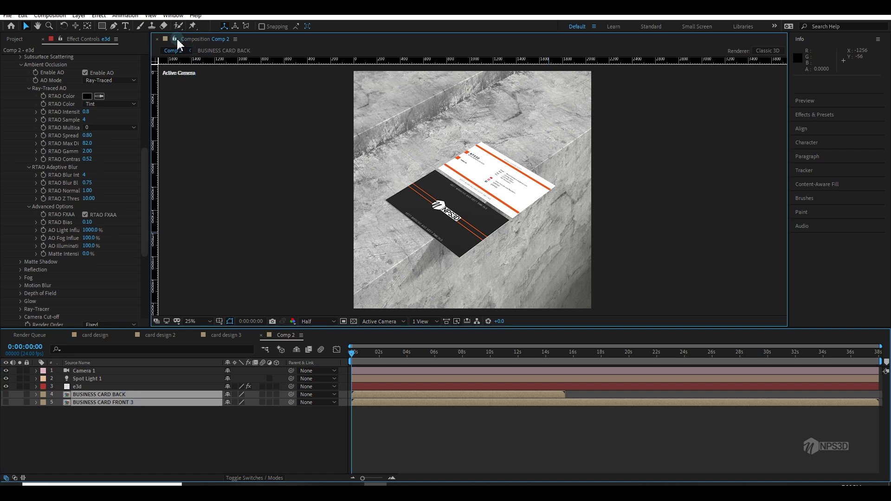
{"action": "left_click", "coordinate": [126, 412]}
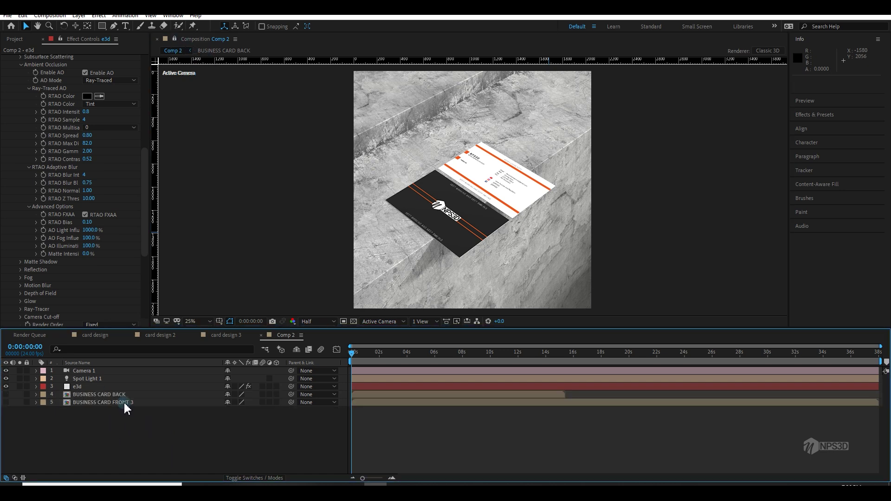
{"action": "double_click", "coordinate": [124, 401]}
{"action": "left_click_drag", "start_coordinate": [304, 44], "coordinate": [778, 234]}
Hide the Background layer in the card front composition
{"action": "left_click", "coordinate": [145, 194]}
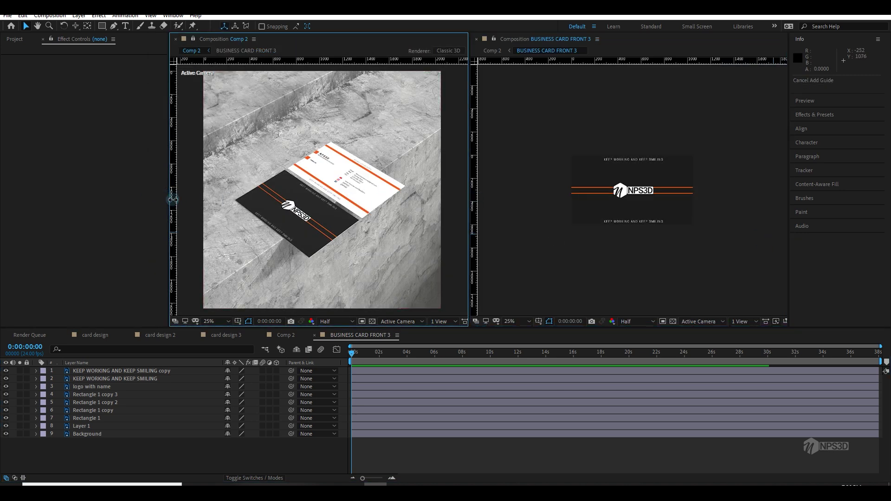
{"action": "scroll", "coordinate": [577, 206], "scroll_direction": "up", "scroll_amount": 2}
{"action": "left_click", "coordinate": [12, 443]}
{"action": "left_click", "coordinate": [6, 435]}
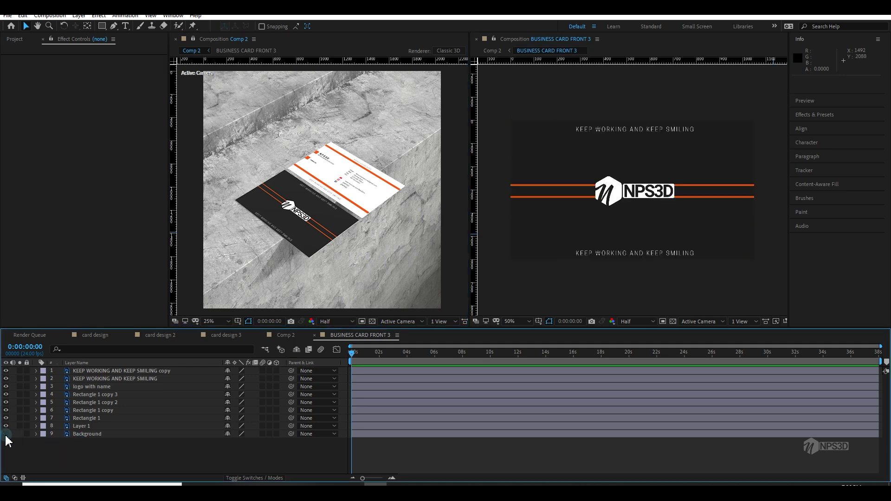
Create a composition-sized White Solid 3 and place it just above Background
{"action": "right_click", "coordinate": [41, 457]}
{"action": "mouse_move", "coordinate": [90, 346]}
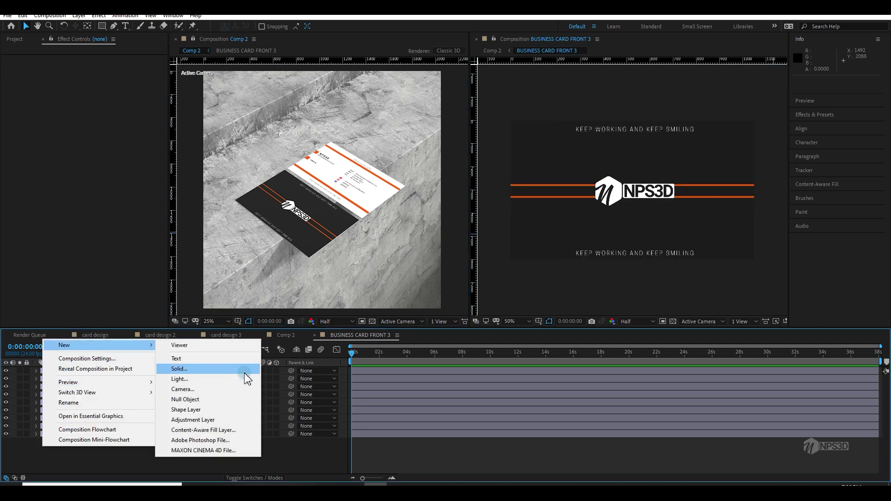
{"action": "left_click", "coordinate": [240, 369]}
{"action": "left_click", "coordinate": [274, 247]}
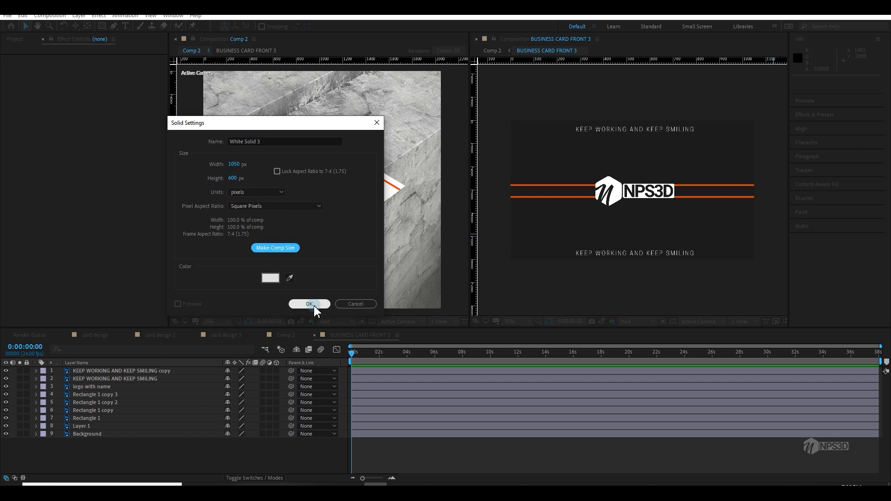
{"action": "left_click", "coordinate": [311, 305]}
{"action": "left_click", "coordinate": [104, 372]}
{"action": "left_click_drag", "start_coordinate": [108, 439], "coordinate": [109, 437]}
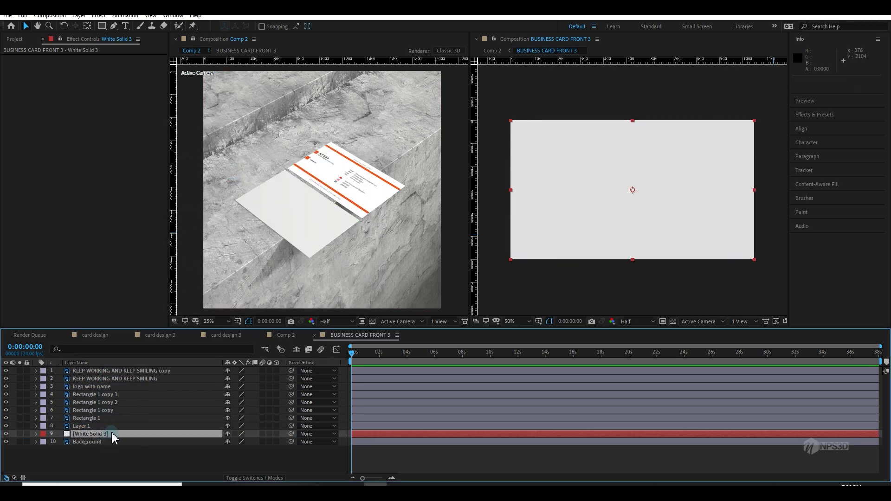
Apply Fractal Noise to the solid with Dynamic fractal type and Block noise
{"action": "left_click", "coordinate": [34, 210]}
{"action": "key", "text": "ctrl+space"}
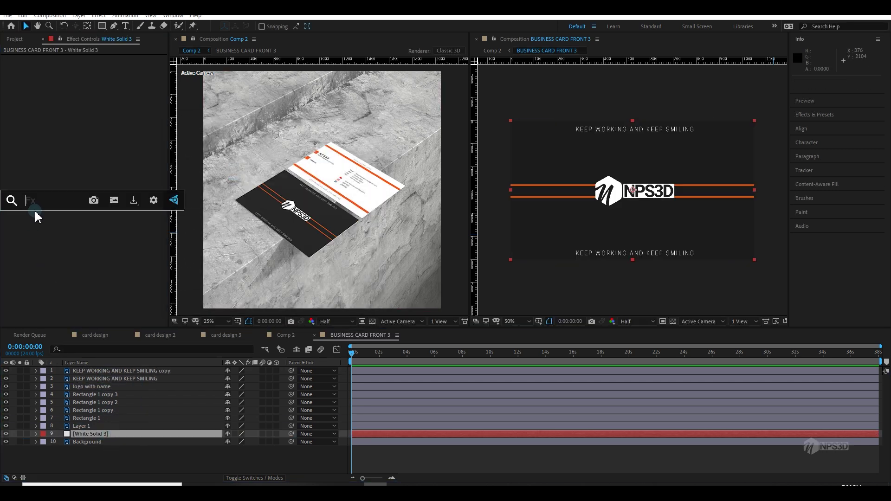
{"action": "type", "text": "fra"}
{"action": "left_click", "coordinate": [46, 241]}
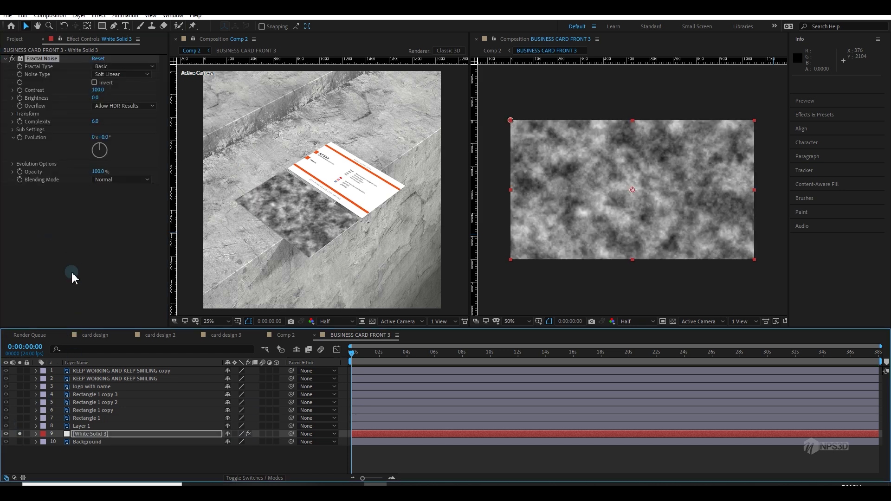
{"action": "left_click", "coordinate": [112, 67]}
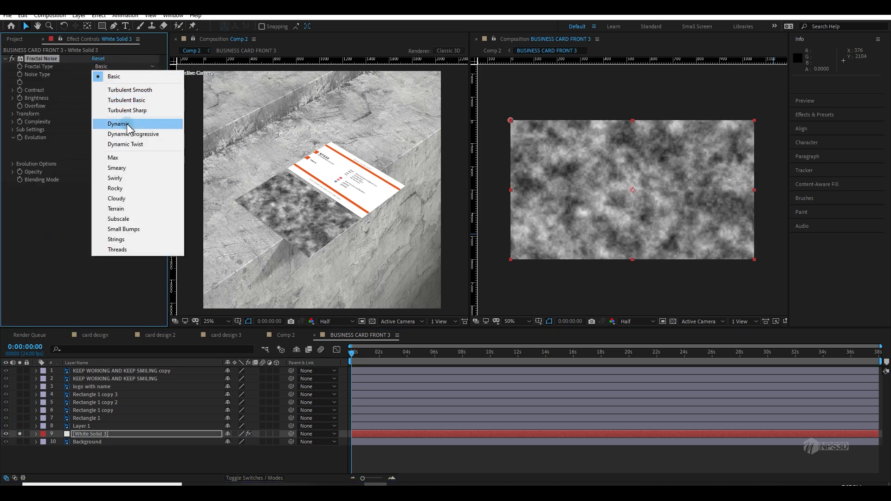
{"action": "left_click", "coordinate": [142, 125]}
{"action": "left_click", "coordinate": [109, 75]}
{"action": "left_click", "coordinate": [120, 84]}
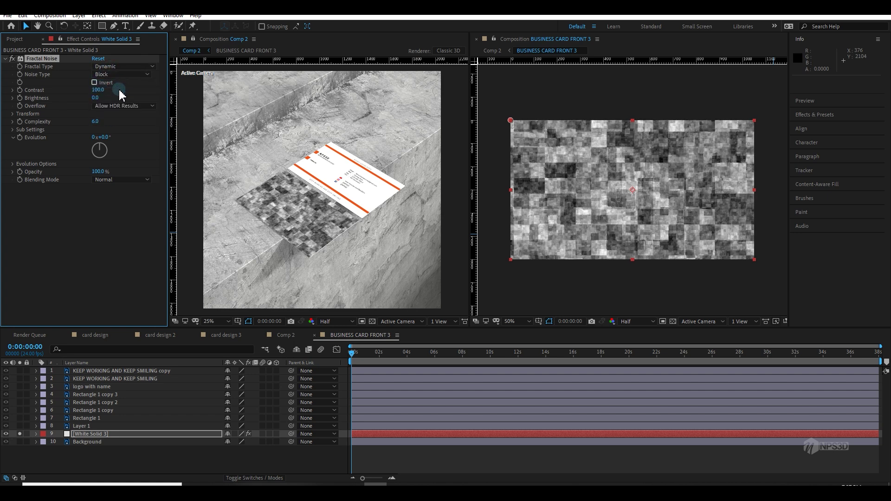
{"action": "left_click", "coordinate": [19, 434]}
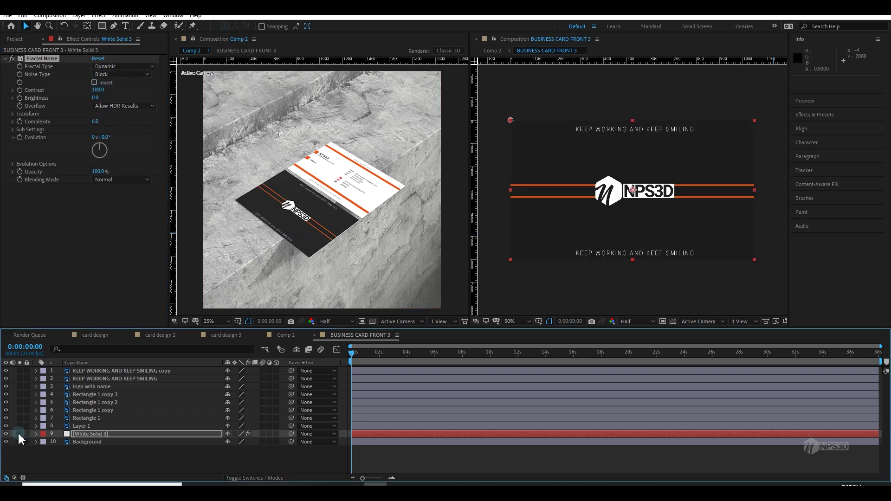
Set the noise layer's blending mode to Screen
{"action": "left_click", "coordinate": [116, 180]}
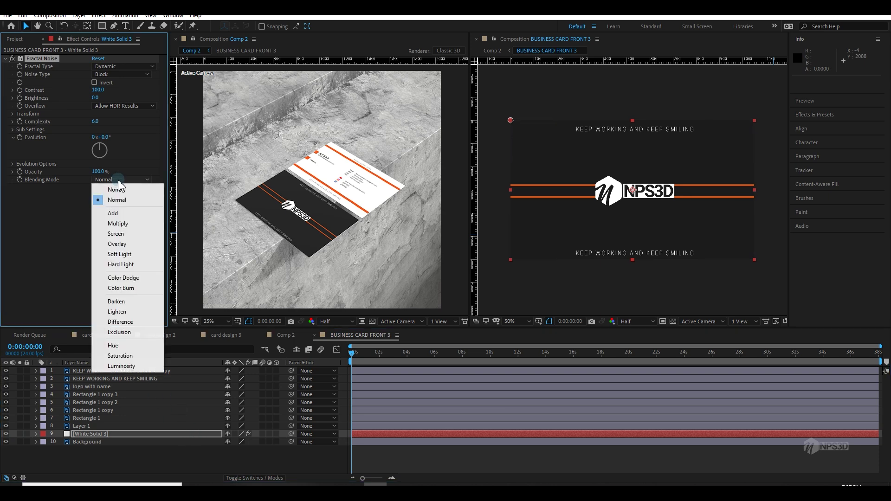
{"action": "left_click", "coordinate": [122, 235]}
{"action": "key", "text": "F4"}
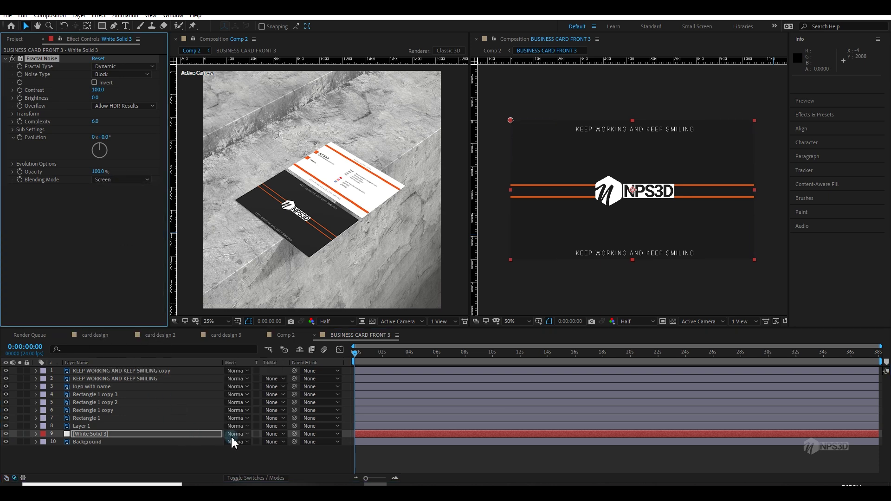
{"action": "left_click", "coordinate": [236, 434]}
{"action": "left_click", "coordinate": [257, 146]}
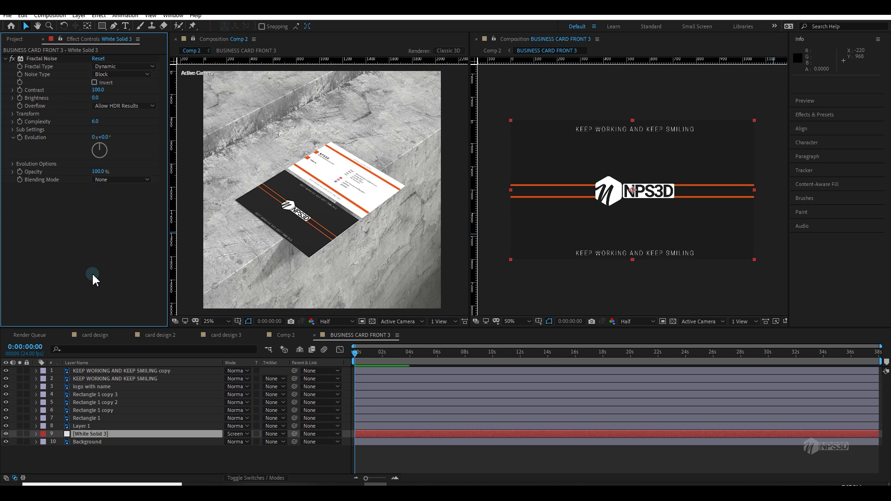
Apply Tint to the noise layer and lighten Map Black To to light grey
{"action": "key", "text": "ctrl+space"}
{"action": "type", "text": "tint"}
{"action": "key", "text": "Return"}
{"action": "left_click", "coordinate": [97, 195]}
{"action": "left_click_drag", "start_coordinate": [498, 374], "coordinate": [435, 339]}
Confirm the light grey Map Black To colour and purge all memory to refresh the preview
{"action": "left_click", "coordinate": [679, 330]}
{"action": "left_click", "coordinate": [97, 458]}
{"action": "left_click_drag", "start_coordinate": [94, 437], "coordinate": [107, 424]}
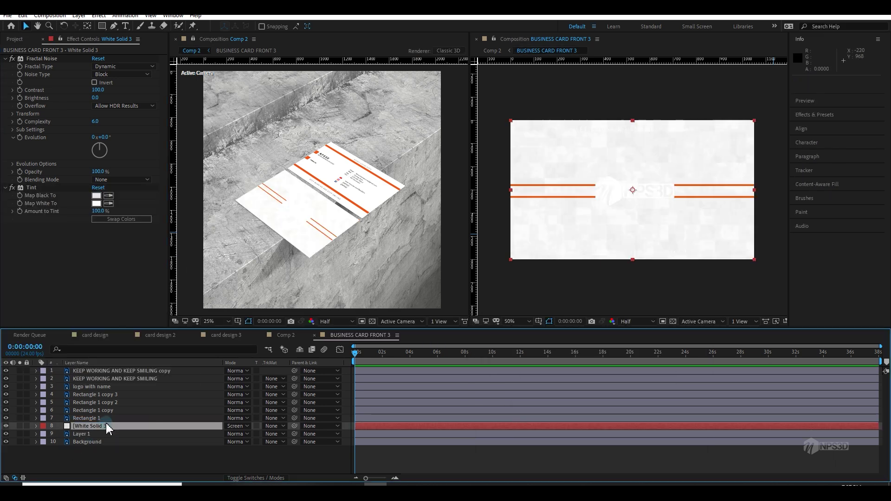
{"action": "key", "text": "ctrl+z"}
{"action": "left_click", "coordinate": [23, 16]}
{"action": "mouse_move", "coordinate": [37, 209]}
{"action": "left_click", "coordinate": [294, 219]}
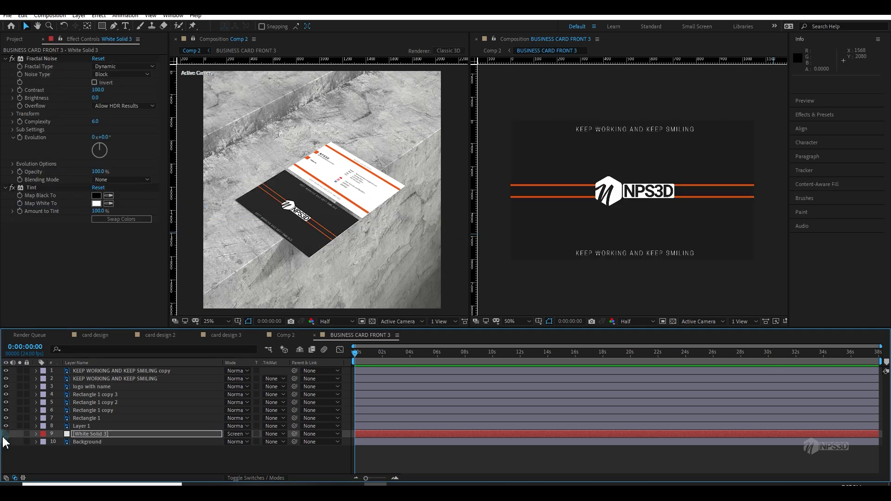
Make the noise and Background layers visible and move the noise layer above Layer 1
{"action": "left_click", "coordinate": [11, 435]}
{"action": "left_click", "coordinate": [6, 434]}
{"action": "left_click", "coordinate": [6, 442]}
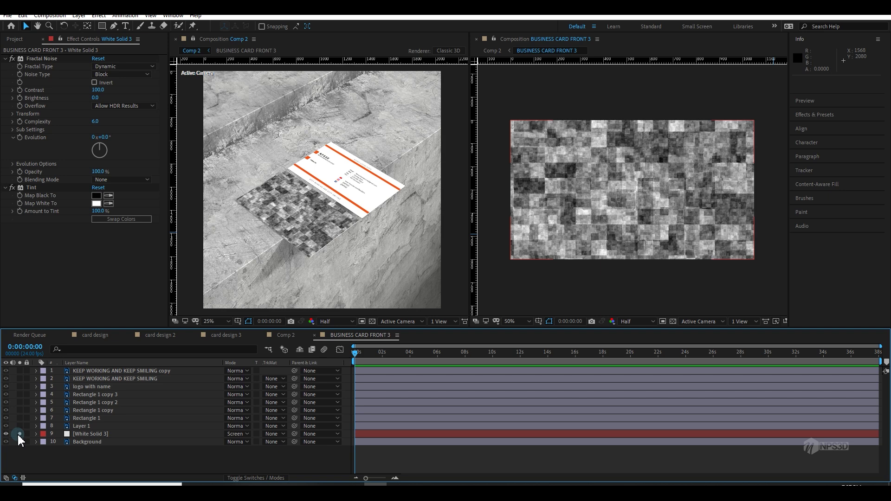
{"action": "left_click_drag", "start_coordinate": [73, 434], "coordinate": [92, 429]}
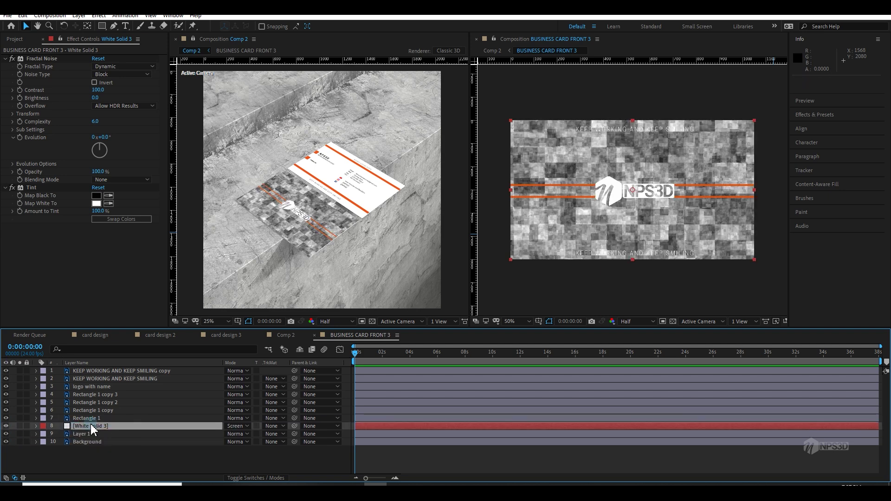
Set Tint's Map White To a mid grey to darken the block texture
{"action": "left_click", "coordinate": [96, 203]}
{"action": "left_click", "coordinate": [513, 406]}
{"action": "left_click", "coordinate": [681, 330]}
{"action": "left_click", "coordinate": [14, 269]}
Apply Turbulent Displace to the noise layer and move it above Tint
{"action": "key", "text": "ctrl+space"}
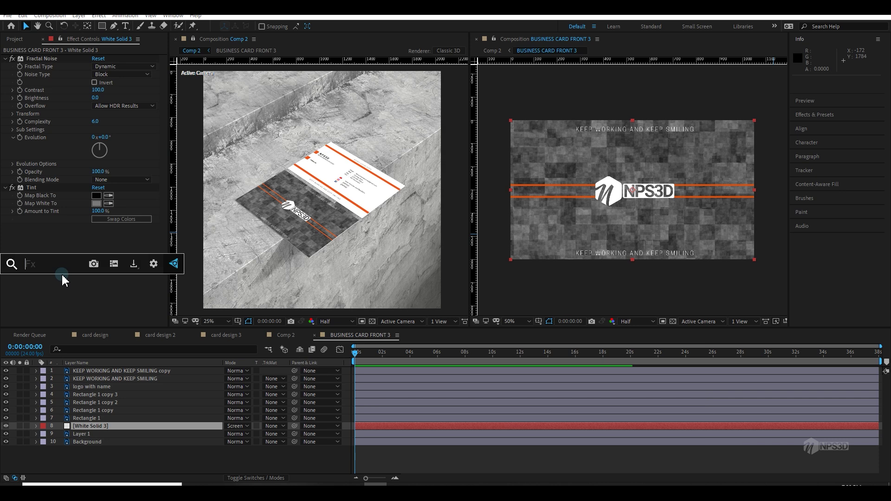
{"action": "type", "text": "tu"}
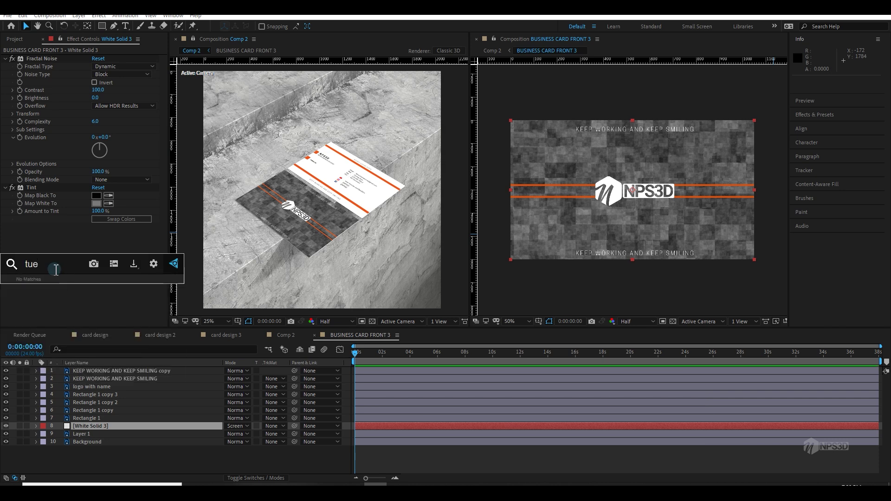
{"action": "key", "text": "Return"}
{"action": "left_click", "coordinate": [5, 195]}
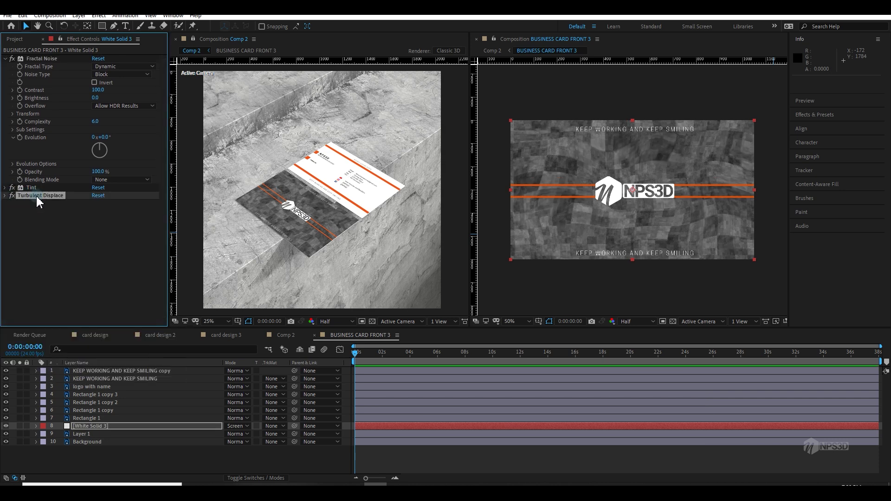
{"action": "left_click_drag", "start_coordinate": [51, 195], "coordinate": [51, 187]}
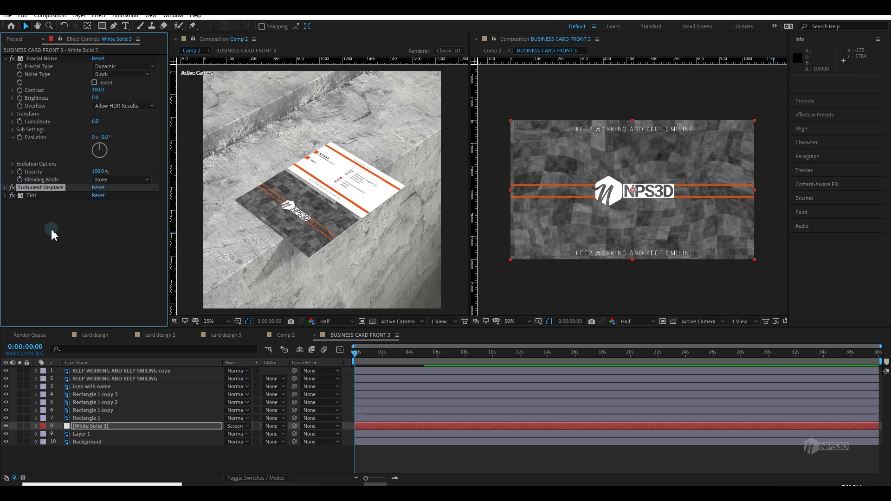
Add Find Edges above Turbulent Displace and raise the Fractal Noise scale to 482
{"action": "key", "text": "ctrl+space"}
{"action": "type", "text": "find"}
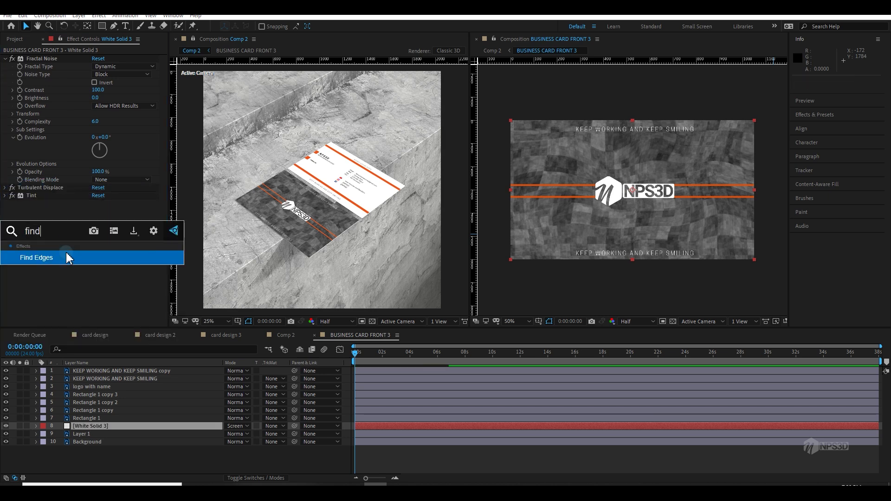
{"action": "left_click", "coordinate": [65, 254]}
{"action": "left_click_drag", "start_coordinate": [48, 203], "coordinate": [58, 187]}
{"action": "left_click", "coordinate": [12, 114]}
{"action": "left_click_drag", "start_coordinate": [106, 140], "coordinate": [250, 131]}
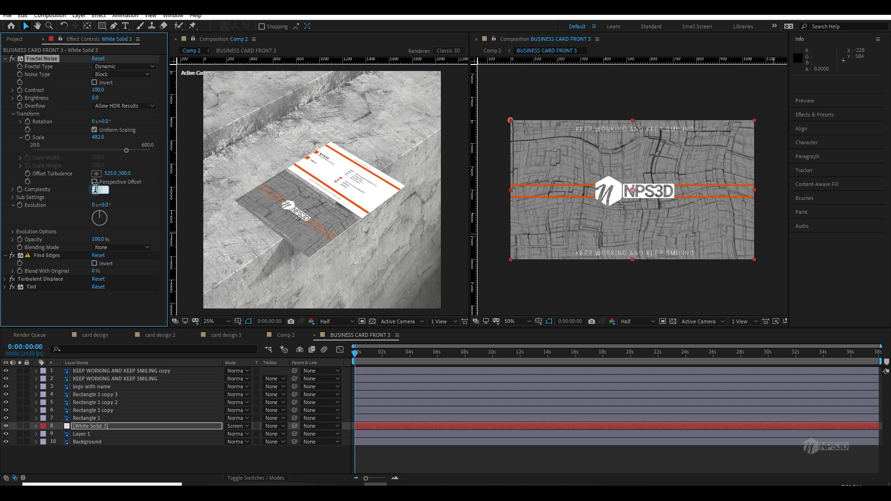
Set Fractal Noise Complexity to 6 and Evolution to 70°
{"action": "key", "text": "Return"}
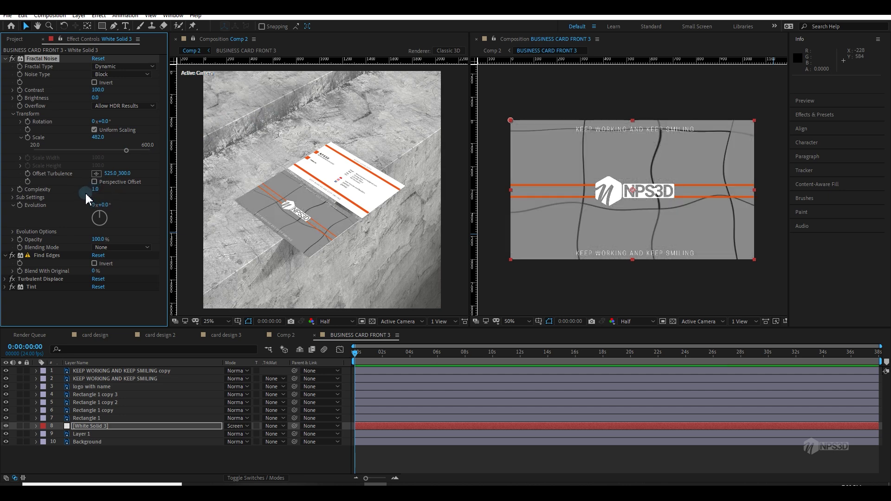
{"action": "type", "text": "12"}
{"action": "key", "text": "Return"}
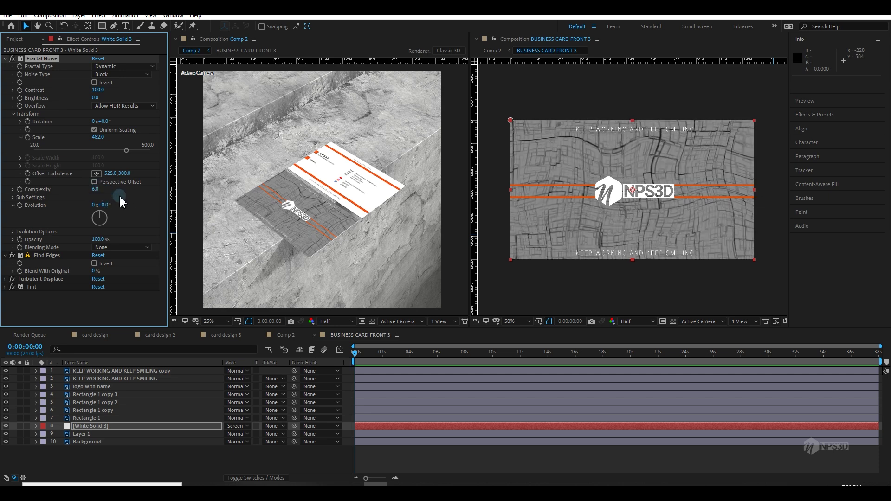
{"action": "left_click_drag", "start_coordinate": [135, 206], "coordinate": [50, 264]}
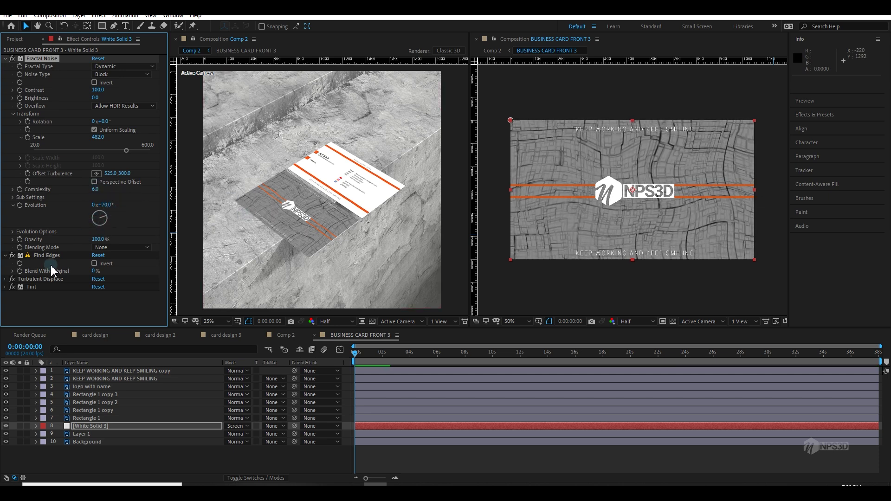
Set Turbulent Displace to size 32 and Amount 400
{"action": "left_click", "coordinate": [5, 279]}
{"action": "left_click_drag", "start_coordinate": [97, 248], "coordinate": [64, 253]}
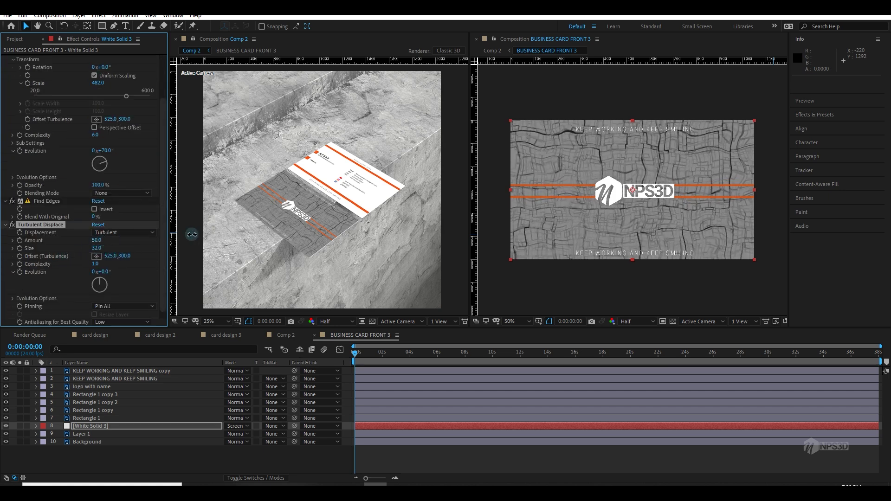
{"action": "left_click_drag", "start_coordinate": [188, 234], "coordinate": [418, 237]}
{"action": "scroll", "coordinate": [44, 293], "scroll_direction": "down", "scroll_amount": 1}
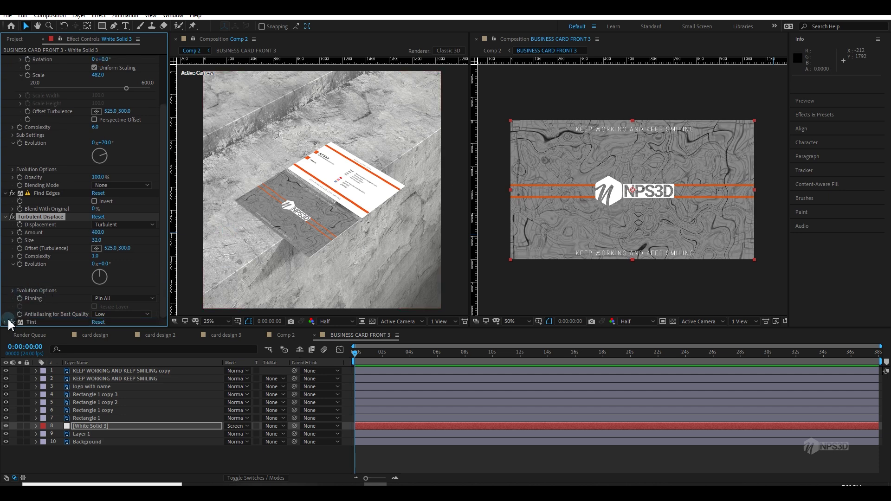
Try brown and green for Tint's Map White To, then settle on dark grey
{"action": "scroll", "coordinate": [46, 301], "scroll_direction": "down", "scroll_amount": 1}
{"action": "left_click", "coordinate": [96, 306]}
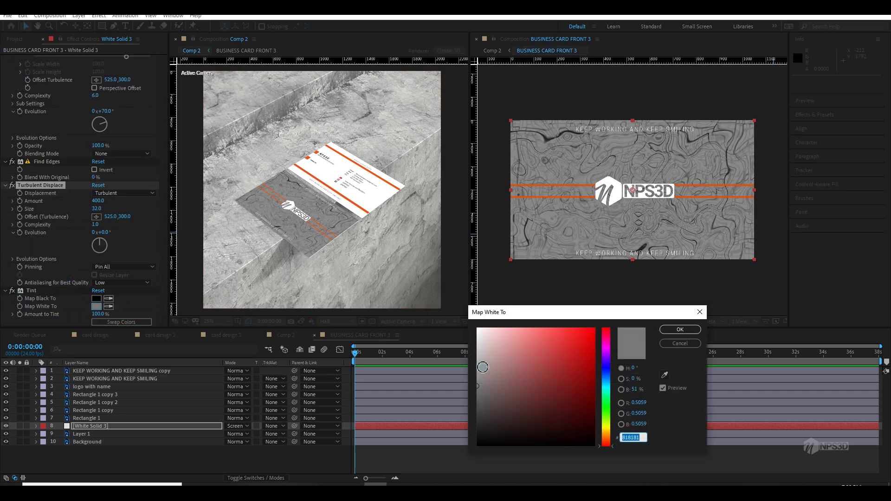
{"action": "left_click_drag", "start_coordinate": [461, 326], "coordinate": [426, 412]}
{"action": "mouse_move", "coordinate": [520, 391]}
{"action": "left_mouse_down"}
{"action": "mouse_move", "coordinate": [567, 378]}
{"action": "mouse_move", "coordinate": [578, 412]}
{"action": "mouse_move", "coordinate": [528, 412]}
{"action": "left_mouse_up"}
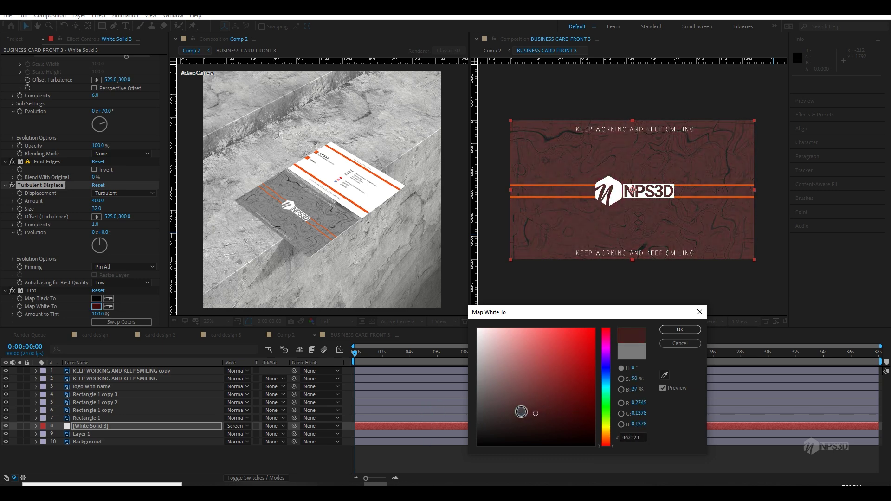
{"action": "key", "text": "Return"}
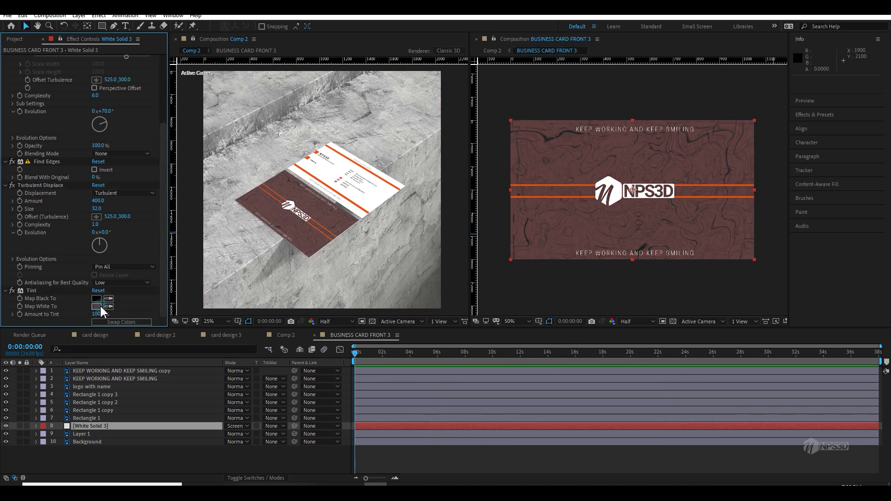
{"action": "left_click", "coordinate": [96, 306]}
{"action": "left_click", "coordinate": [545, 350]}
{"action": "left_click", "coordinate": [606, 409]}
{"action": "left_click", "coordinate": [680, 329]}
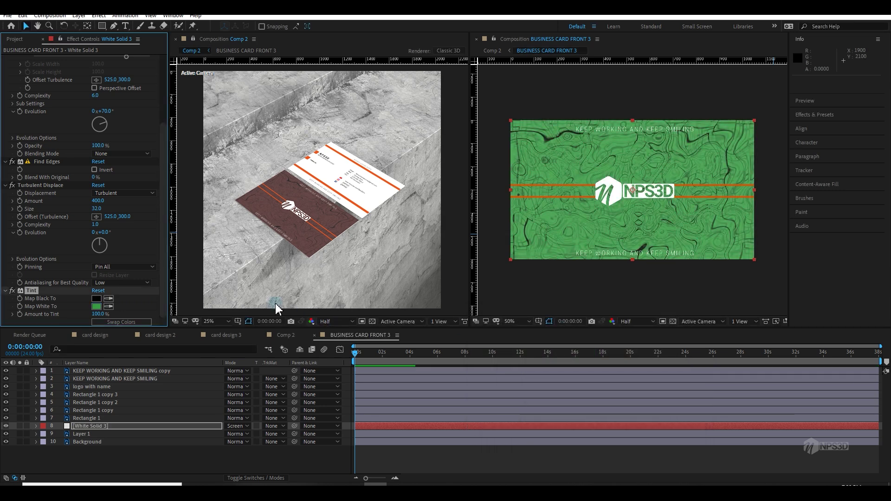
{"action": "left_click", "coordinate": [97, 307]}
{"action": "left_click", "coordinate": [478, 358]}
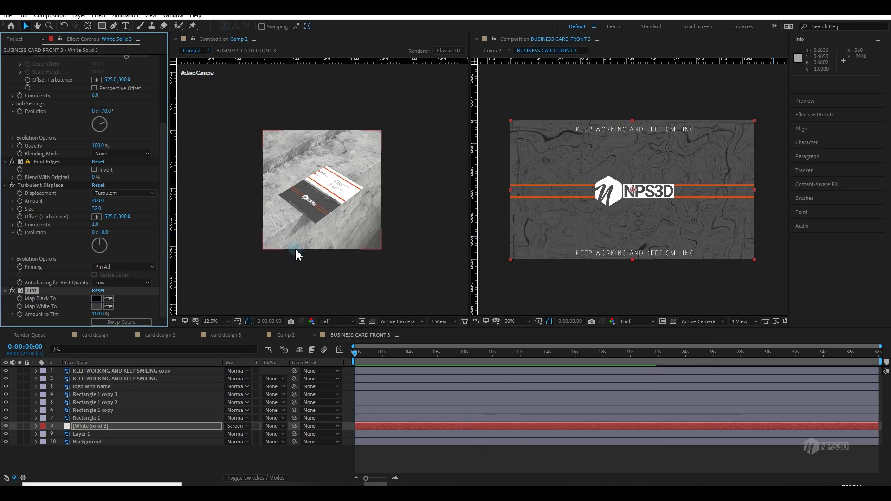
Switch to the card design 2 composition, then to card design
{"action": "scroll", "coordinate": [297, 249], "scroll_direction": "up", "scroll_amount": 1}
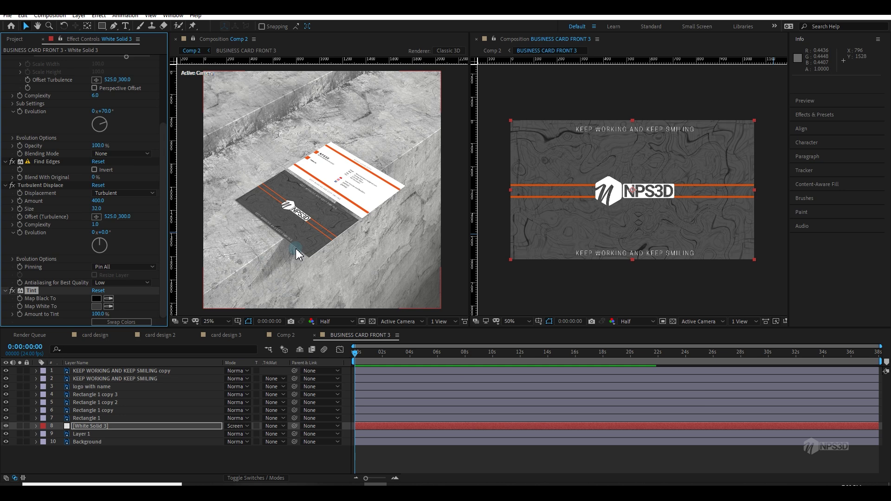
{"action": "left_click", "coordinate": [156, 334]}
{"action": "left_click", "coordinate": [107, 335]}
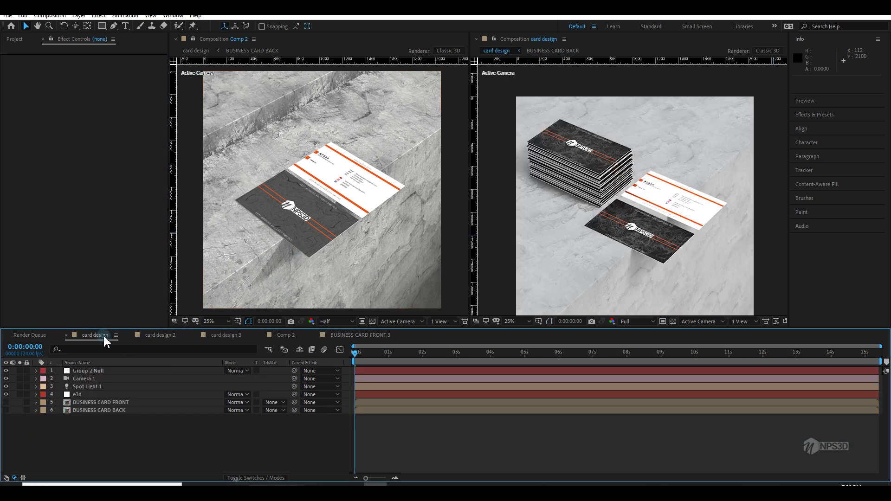
Pass through card design 3 back to Comp 2 and select the e3d layer's Element settings
{"action": "left_click", "coordinate": [221, 337]}
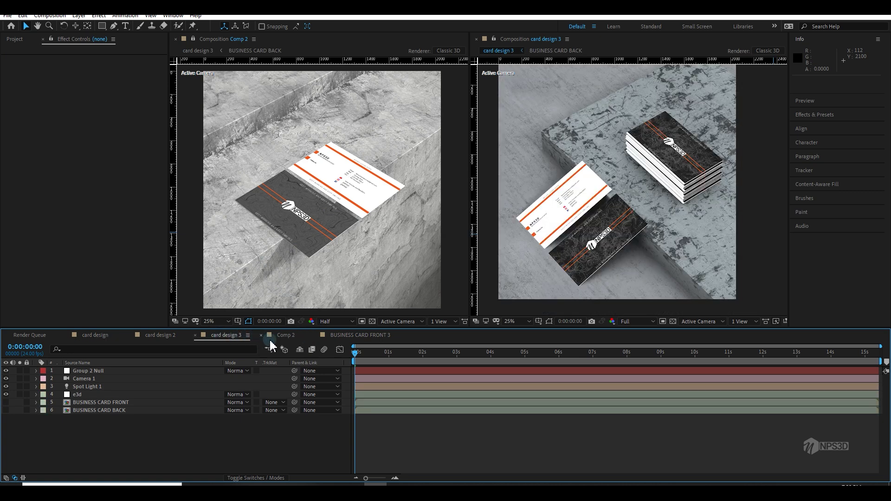
{"action": "left_click", "coordinate": [285, 335]}
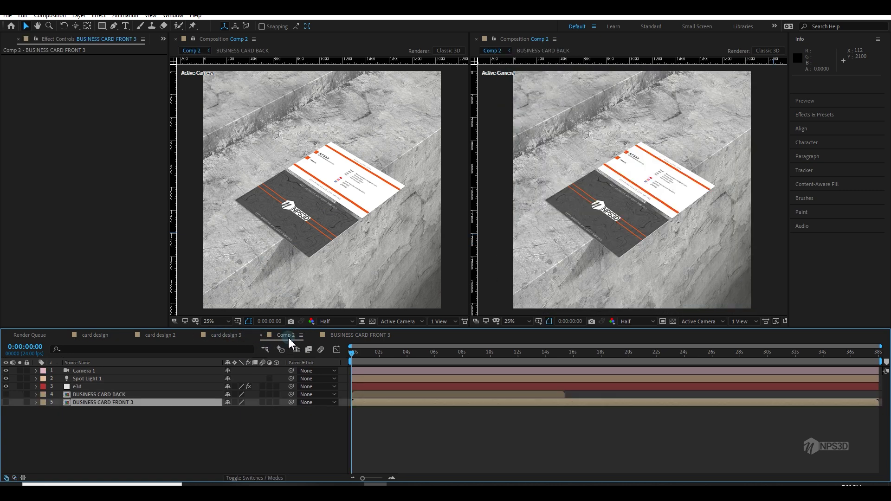
{"action": "left_click", "coordinate": [85, 388]}
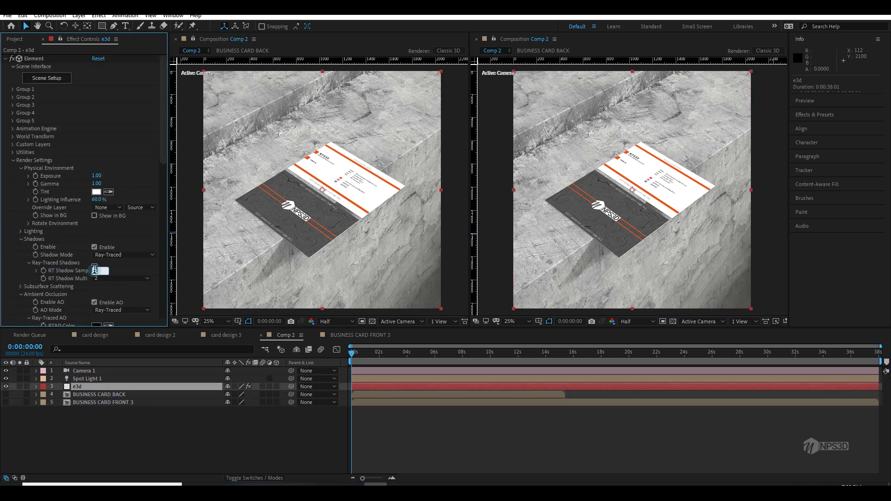
Set Element's Output Supersampling to 2
{"action": "left_click", "coordinate": [21, 240]}
{"action": "scroll", "coordinate": [110, 273], "scroll_direction": "down", "scroll_amount": 4}
{"action": "left_click", "coordinate": [20, 173]}
{"action": "left_click", "coordinate": [20, 172]}
{"action": "scroll", "coordinate": [38, 244], "scroll_direction": "down", "scroll_amount": 1}
{"action": "scroll", "coordinate": [46, 250], "scroll_direction": "down", "scroll_amount": 2}
{"action": "left_click", "coordinate": [114, 212]}
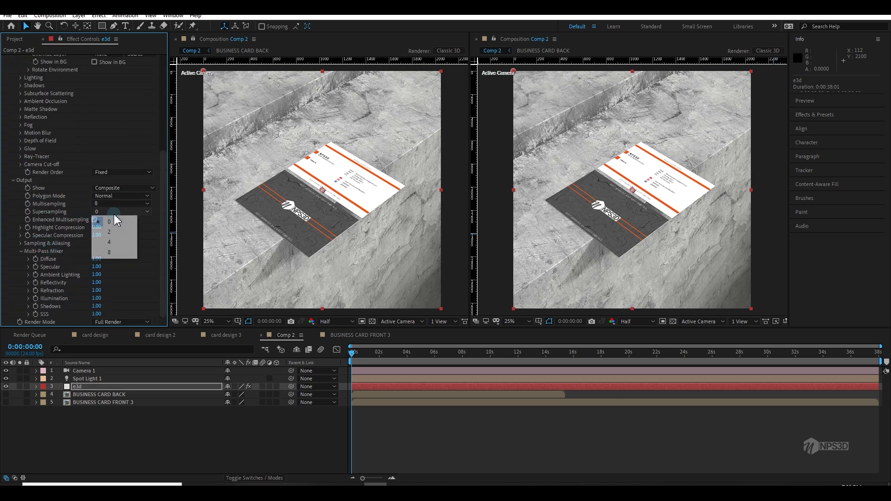
Keep texture compression off; set Gamma 0.98, Exposure 0.90 and lower Lighting Influence
{"action": "left_click", "coordinate": [20, 243]}
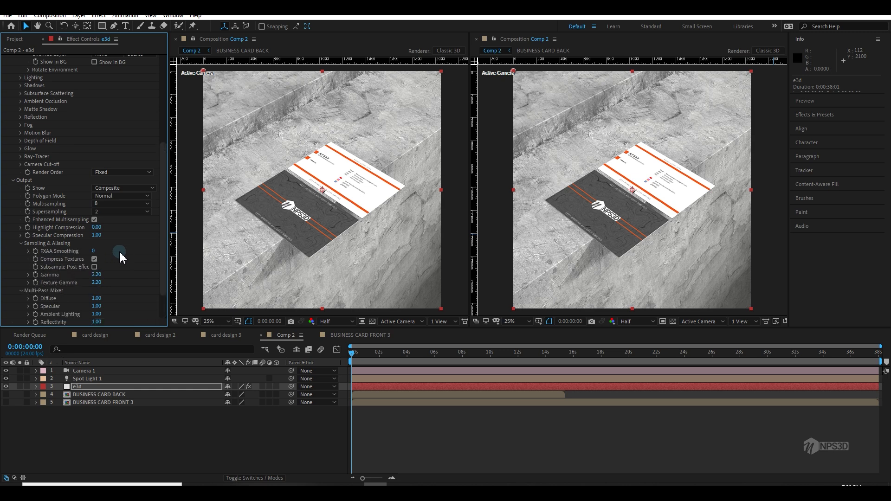
{"action": "left_click", "coordinate": [94, 259]}
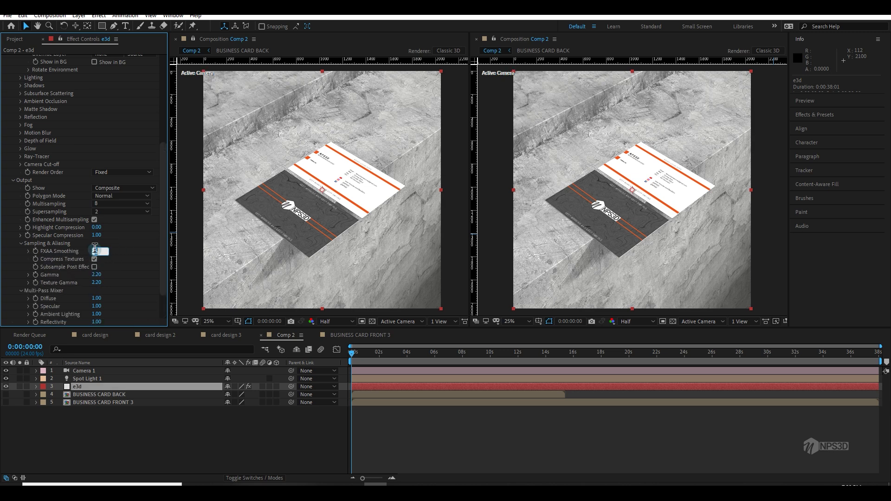
{"action": "left_click", "coordinate": [95, 260]}
{"action": "left_click", "coordinate": [11, 181]}
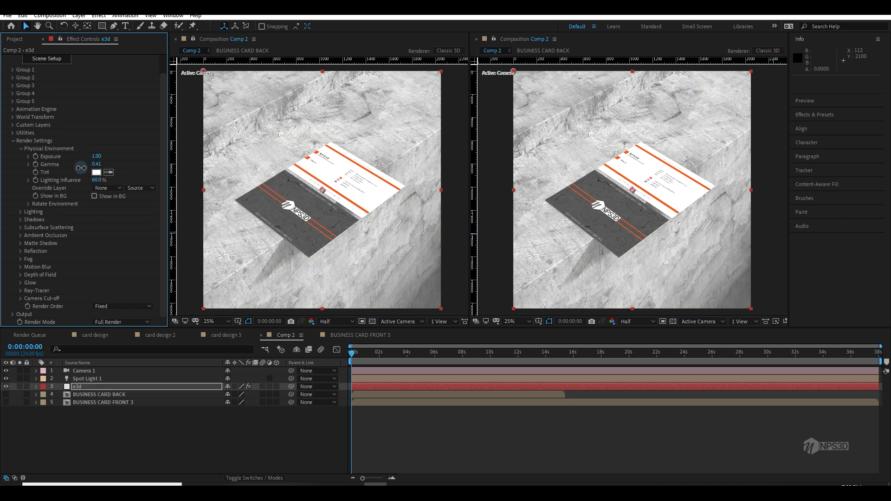
{"action": "left_click", "coordinate": [97, 164]}
{"action": "left_click_drag", "start_coordinate": [95, 157], "coordinate": [90, 182]}
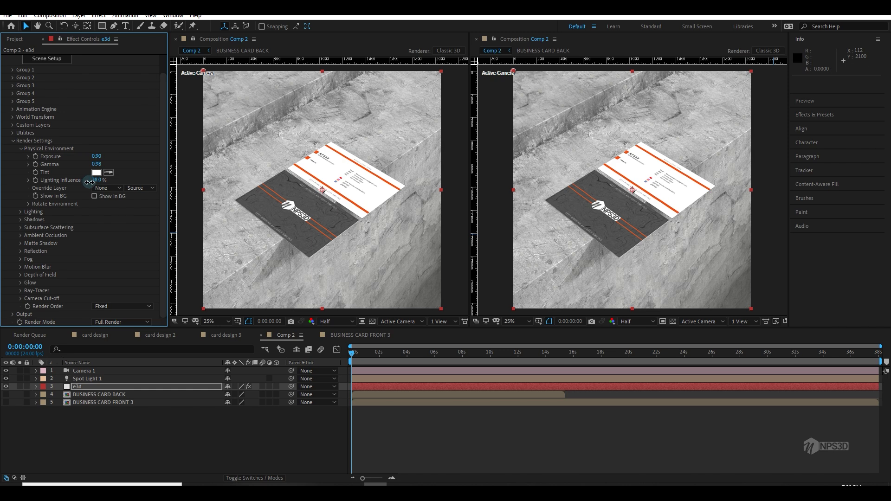
Close the extra viewer and add a new adjustment layer to Comp 2
{"action": "left_click", "coordinate": [477, 39]}
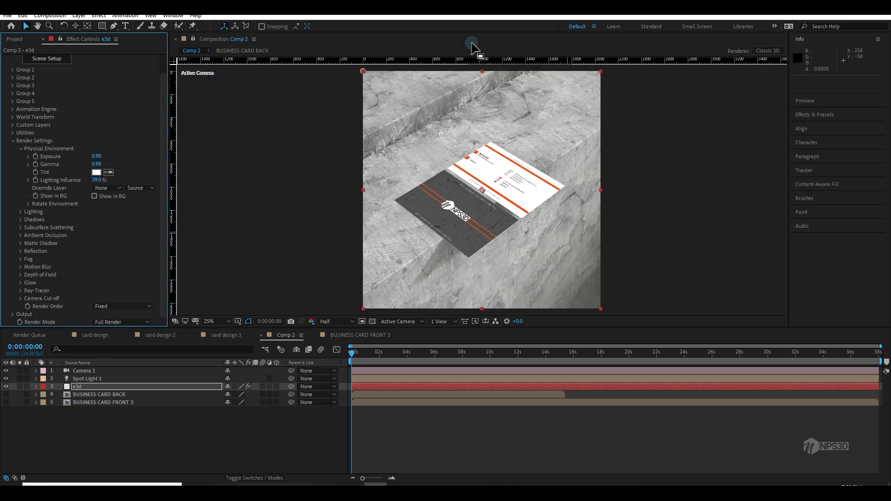
{"action": "right_click", "coordinate": [52, 261]}
{"action": "left_click", "coordinate": [35, 243]}
{"action": "right_click", "coordinate": [89, 345]}
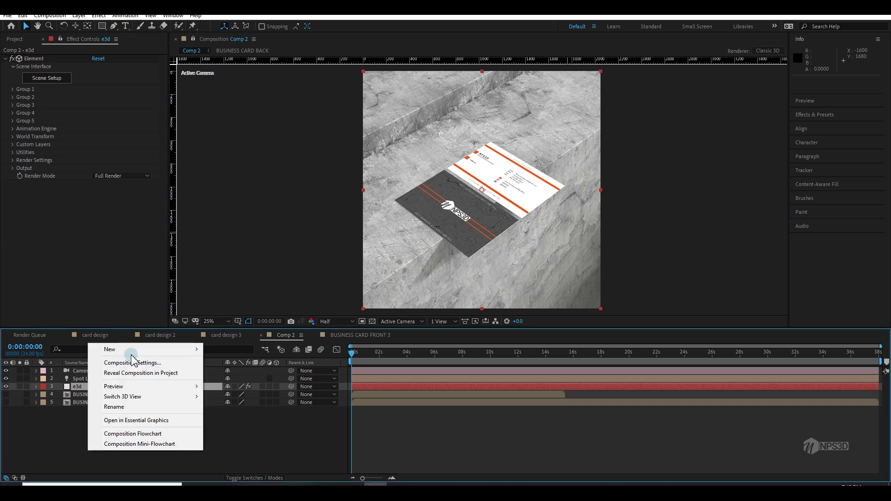
{"action": "mouse_move", "coordinate": [145, 356]}
{"action": "left_click", "coordinate": [238, 424]}
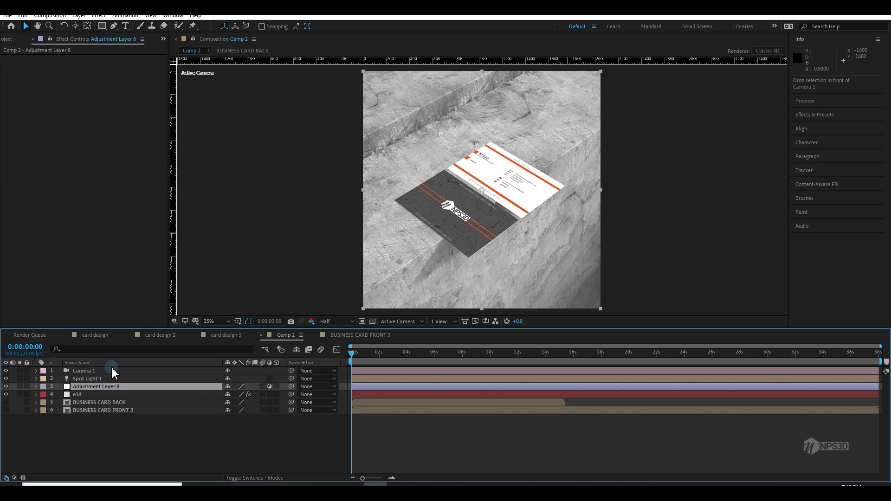
Apply Curves to the adjustment layer, darkening shadows and lifting highlights
{"action": "key", "text": "ctrl+space"}
{"action": "type", "text": "cur"}
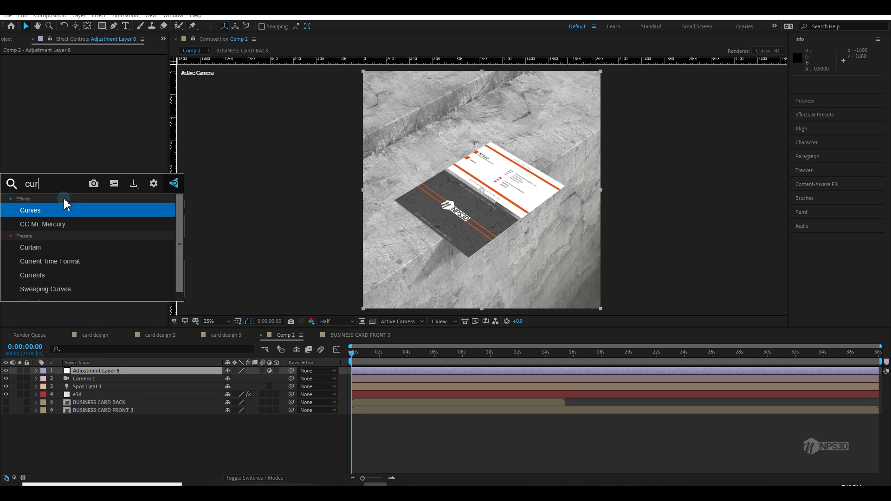
{"action": "key", "text": "Return"}
{"action": "mouse_move", "coordinate": [50, 183]}
{"action": "left_mouse_down"}
{"action": "mouse_move", "coordinate": [54, 194]}
{"action": "mouse_move", "coordinate": [49, 185]}
{"action": "left_mouse_up"}
{"action": "left_click_drag", "start_coordinate": [89, 147], "coordinate": [95, 136]}
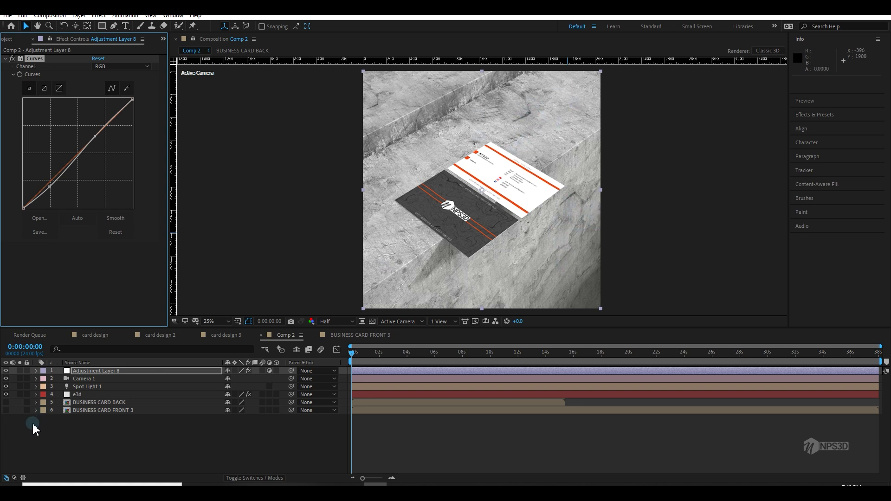
{"action": "left_click", "coordinate": [77, 395]}
{"action": "left_click", "coordinate": [59, 78]}
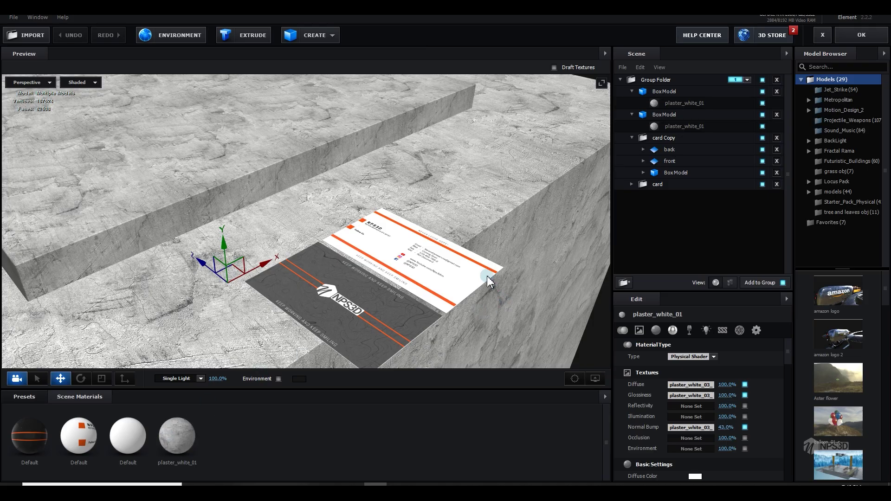
Lower the plaster_white_01 diffuse strength to 79% in Element's Scene Setup
{"action": "mouse_move", "coordinate": [488, 275]}
{"action": "left_mouse_down"}
{"action": "mouse_move", "coordinate": [468, 263]}
{"action": "mouse_move", "coordinate": [472, 278]}
{"action": "left_mouse_up"}
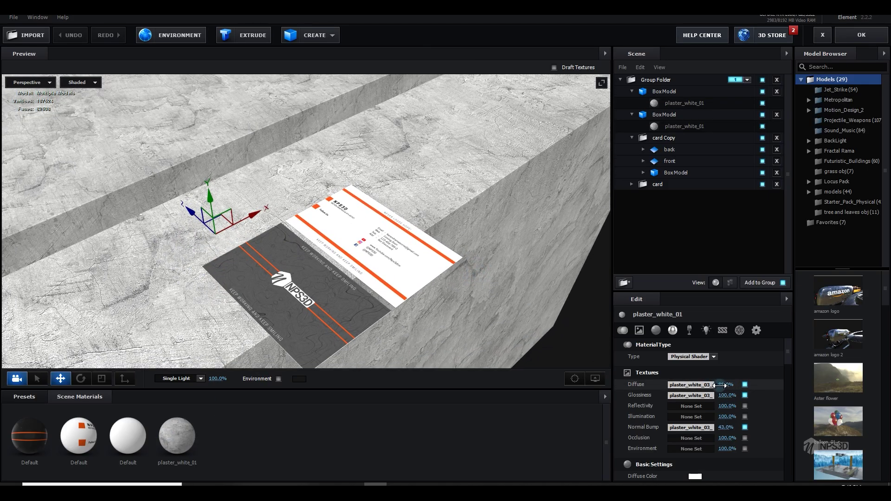
{"action": "left_click_drag", "start_coordinate": [721, 385], "coordinate": [710, 392]}
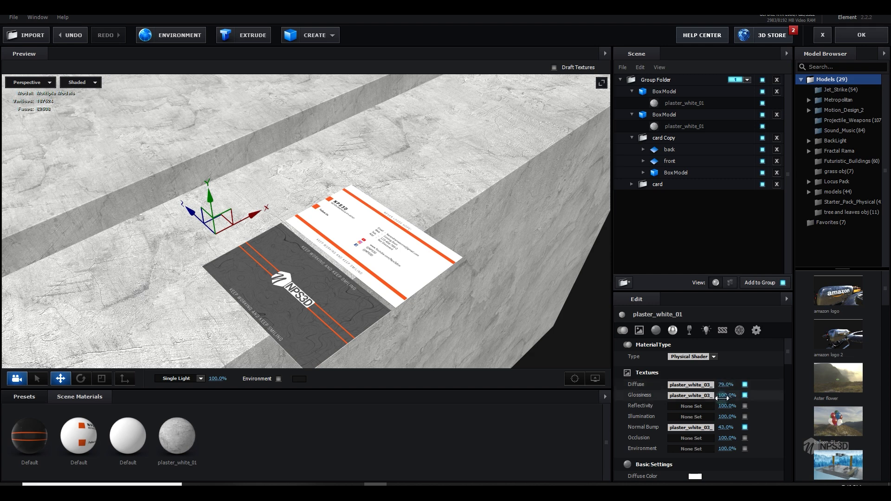
{"action": "scroll", "coordinate": [710, 397], "scroll_direction": "down", "scroll_amount": 4}
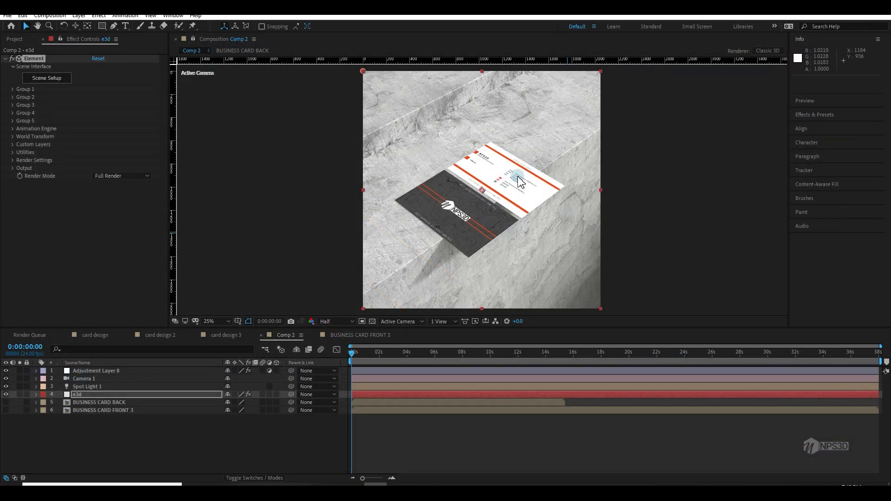
Soften the Curves grade on Adjustment Layer 8
{"action": "left_click", "coordinate": [82, 371]}
{"action": "left_click_drag", "start_coordinate": [48, 157], "coordinate": [51, 190]}
{"action": "left_click_drag", "start_coordinate": [95, 137], "coordinate": [98, 135]}
{"action": "left_click", "coordinate": [121, 68]}
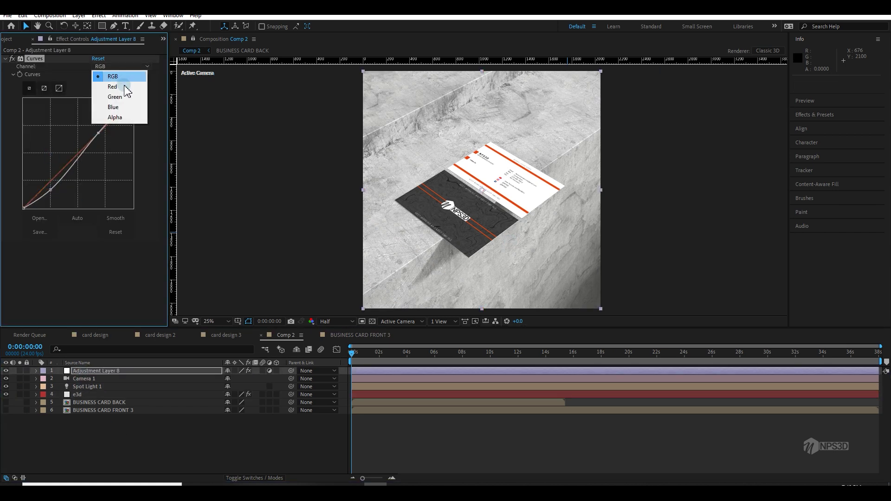
Add Adjustment Layer 9, undoing an accidental uni.Blur effect
{"action": "right_click", "coordinate": [105, 439]}
{"action": "mouse_move", "coordinate": [145, 333]}
{"action": "left_click", "coordinate": [255, 400]}
{"action": "key", "text": "ctrl+space"}
{"action": "type", "text": "uni"}
{"action": "left_click", "coordinate": [80, 235]}
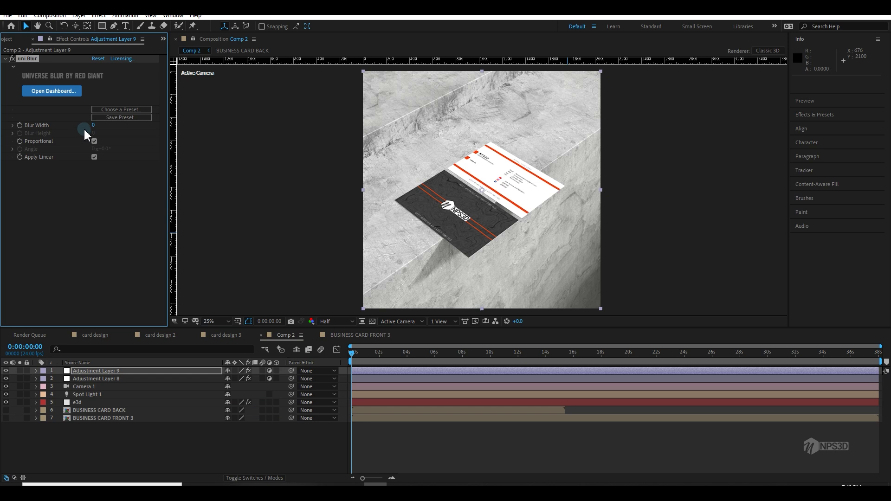
{"action": "key", "text": "ctrl+z"}
Apply Unsharp Mask and Noise, with Amount of Noise at 4%
{"action": "key", "text": "ctrl+space"}
{"action": "type", "text": "un"}
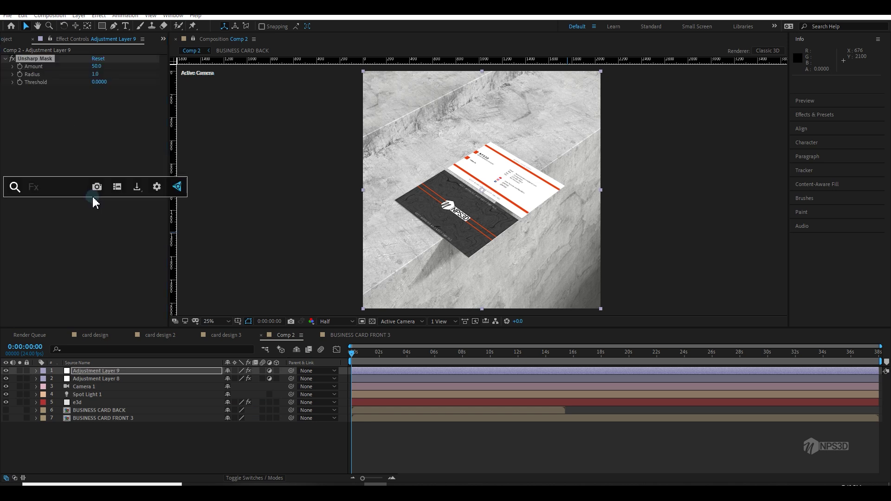
{"action": "type", "text": "noi"}
{"action": "left_click", "coordinate": [86, 212]}
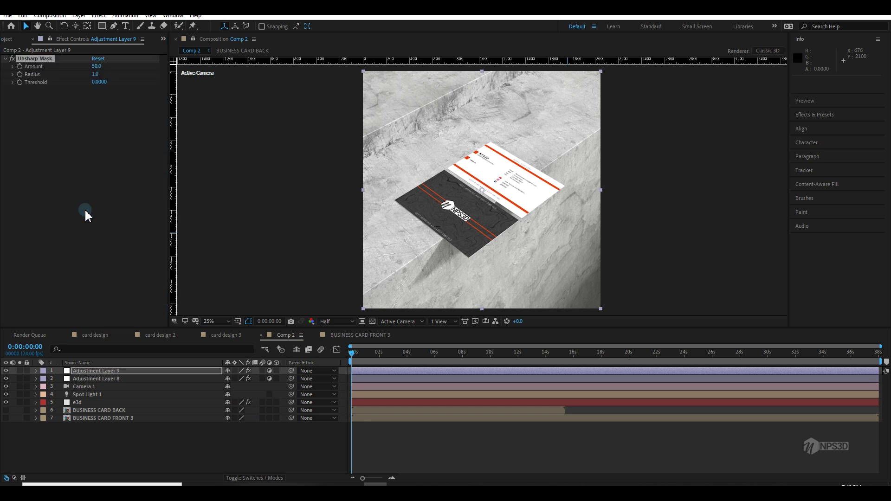
{"action": "type", "text": "4"}
{"action": "key", "text": "Return"}
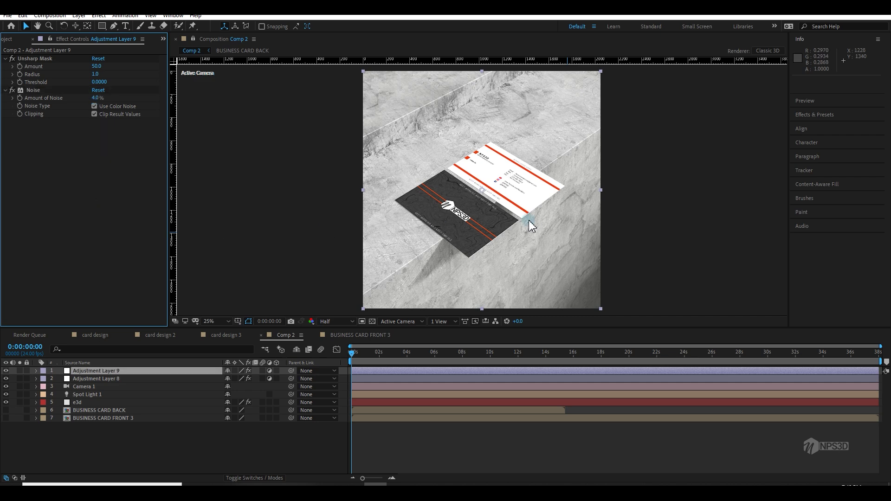
{"action": "key", "text": "period"}
{"action": "key", "text": "grave"}
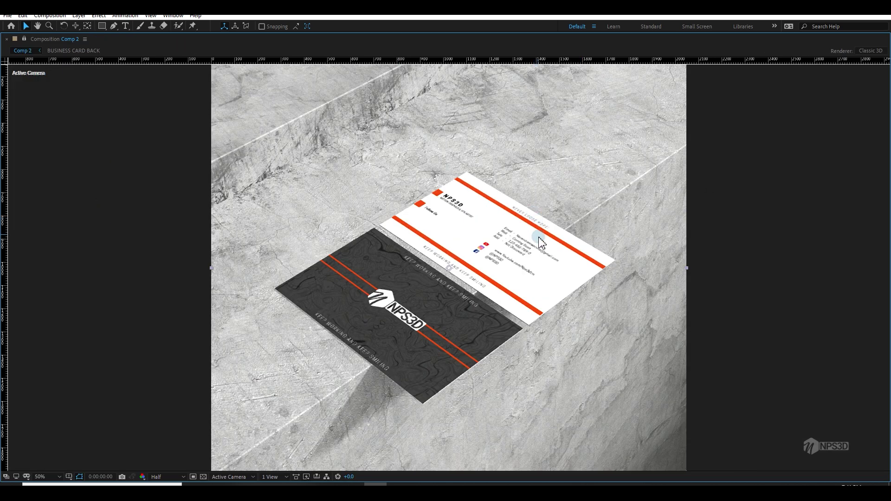
{"action": "key", "text": "grave"}
{"action": "key", "text": "comma"}
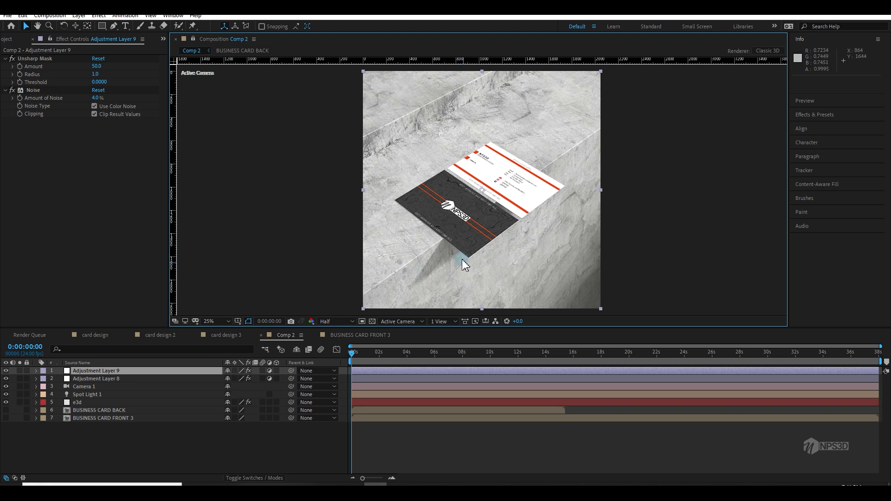
Duplicate the card group in Element's Scene Setup and save the project
{"action": "left_click", "coordinate": [87, 403]}
{"action": "left_click", "coordinate": [61, 81]}
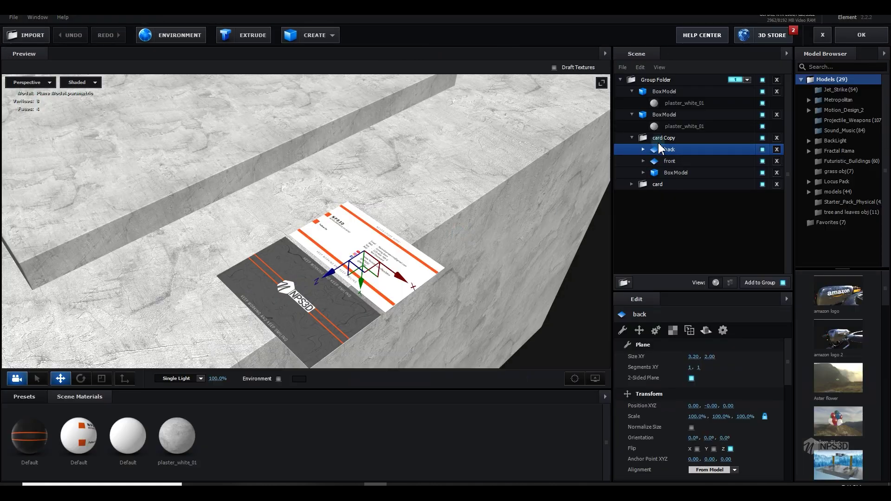
{"action": "left_click", "coordinate": [664, 138]}
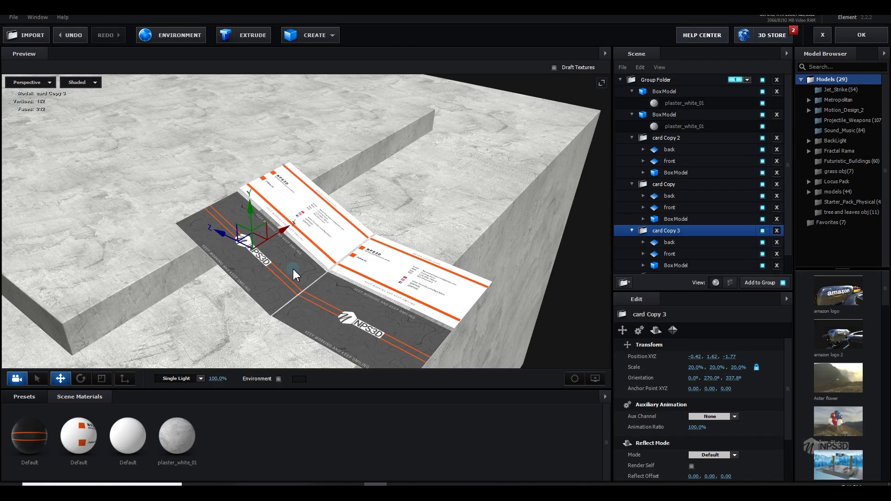
{"action": "scroll", "coordinate": [295, 276], "scroll_direction": "up", "scroll_amount": 3}
{"action": "left_click_drag", "start_coordinate": [298, 279], "coordinate": [297, 279]}
{"action": "left_click", "coordinate": [856, 36]}
{"action": "key", "text": "ctrl+s"}
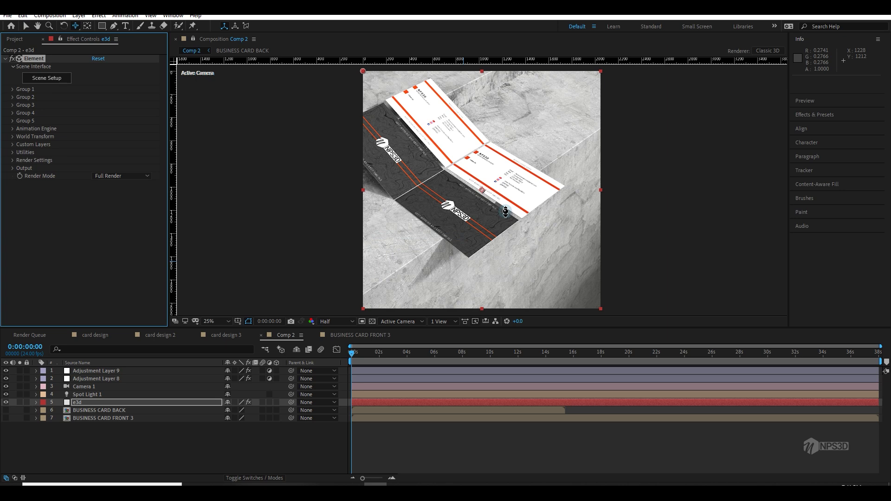
Orbit Camera 1 to frame both cards over the wooden floor, then open BUSINESS CARD FRONT 3
{"action": "left_click_drag", "start_coordinate": [509, 211], "coordinate": [532, 225]}
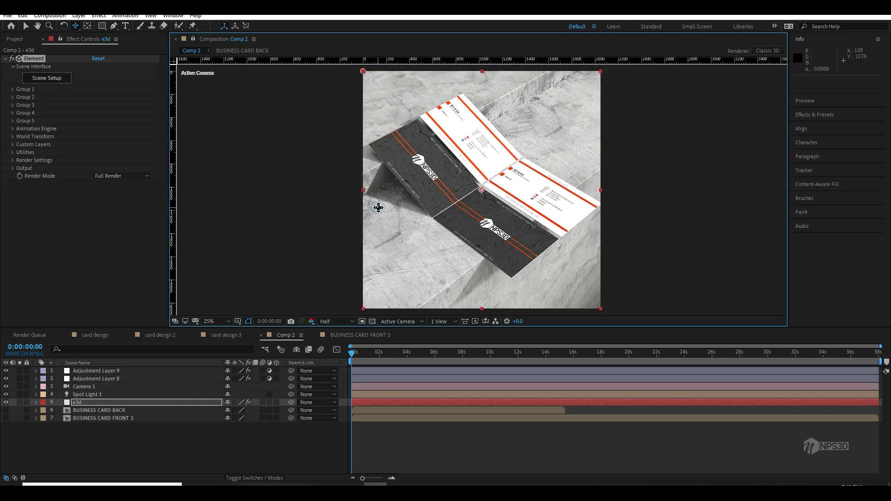
{"action": "left_click_drag", "start_coordinate": [468, 212], "coordinate": [474, 208]}
{"action": "left_click", "coordinate": [53, 82]}
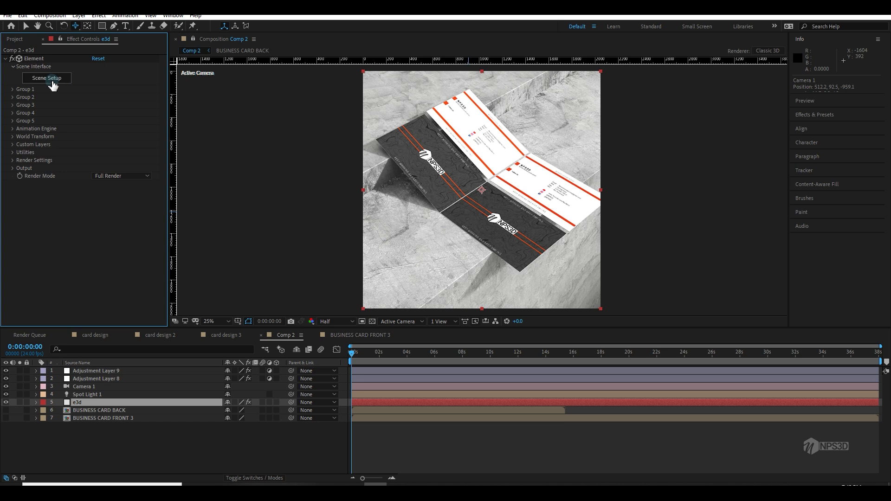
{"action": "left_click", "coordinate": [56, 103]}
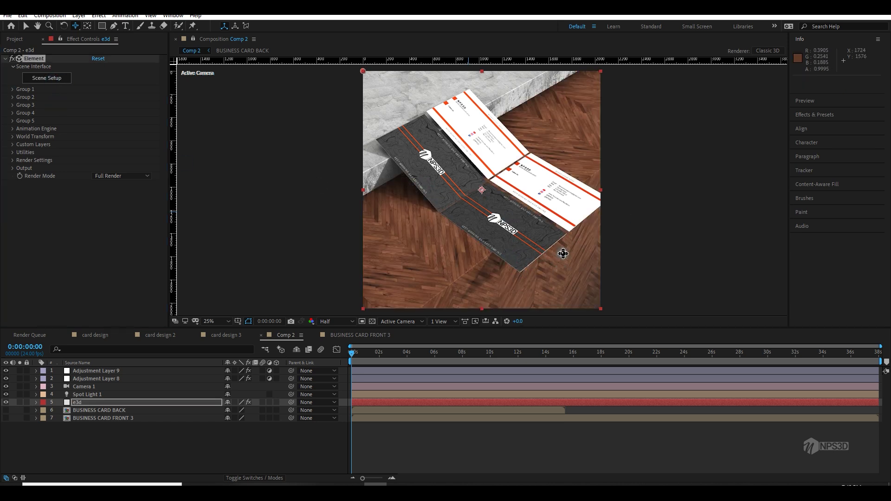
{"action": "left_click", "coordinate": [260, 354]}
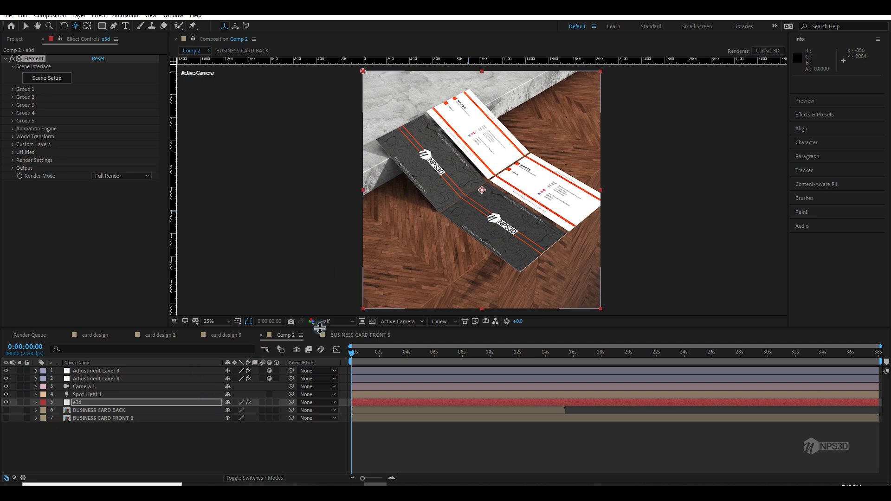
{"action": "left_click", "coordinate": [381, 338]}
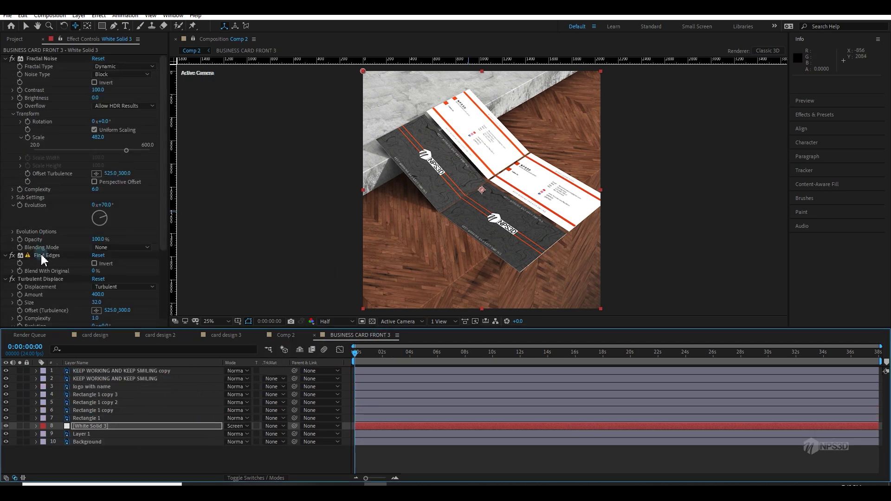
Set Tint Map White To #282828 and Map Black To #C2C2C2
{"action": "scroll", "coordinate": [55, 268], "scroll_direction": "down", "scroll_amount": 5}
{"action": "left_click", "coordinate": [96, 307]}
{"action": "left_click_drag", "start_coordinate": [497, 404], "coordinate": [478, 427]}
{"action": "left_click", "coordinate": [663, 330]}
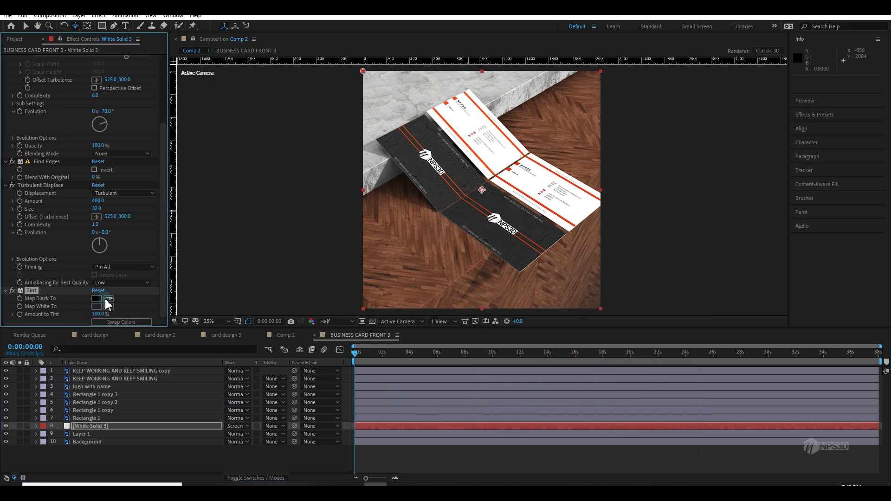
{"action": "left_click", "coordinate": [96, 298]}
{"action": "left_click_drag", "start_coordinate": [492, 357], "coordinate": [460, 358]}
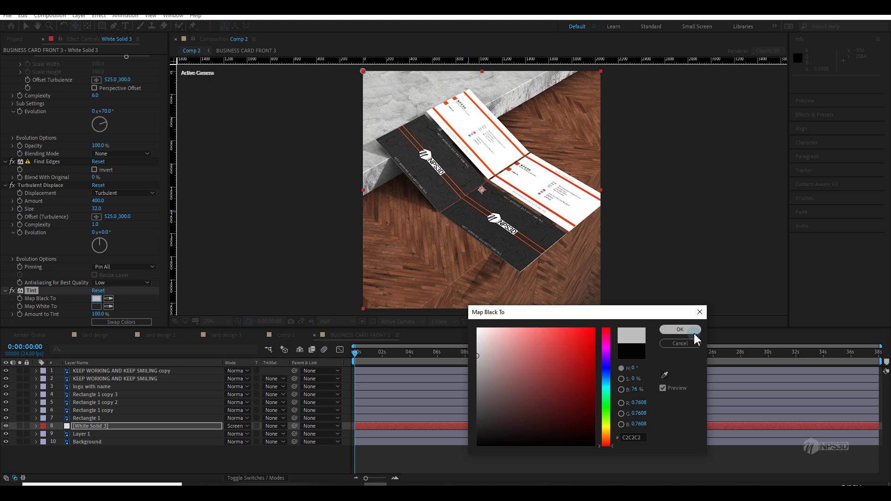
{"action": "left_click", "coordinate": [680, 330]}
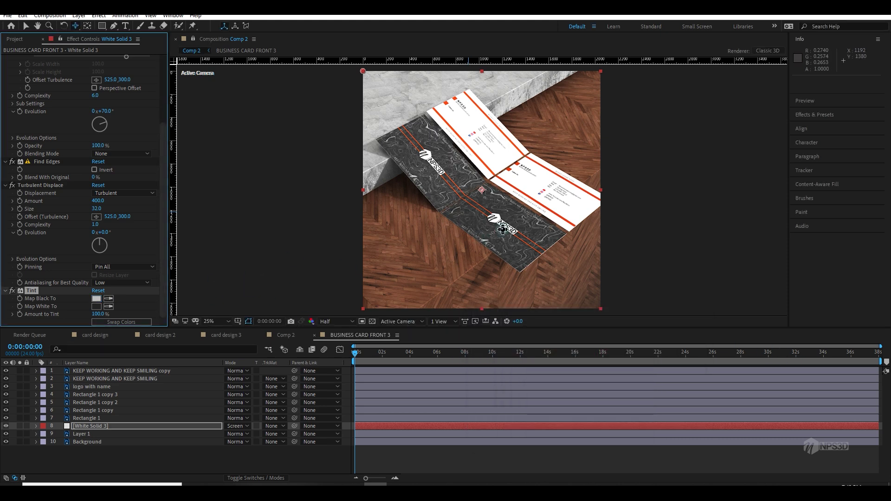
Raise Fractal Noise contrast and brightness and advance Evolution to 136°
{"action": "scroll", "coordinate": [58, 217], "scroll_direction": "up", "scroll_amount": 3}
{"action": "mouse_move", "coordinate": [95, 97]}
{"action": "left_mouse_down"}
{"action": "mouse_move", "coordinate": [122, 93]}
{"action": "mouse_move", "coordinate": [89, 96]}
{"action": "left_mouse_up"}
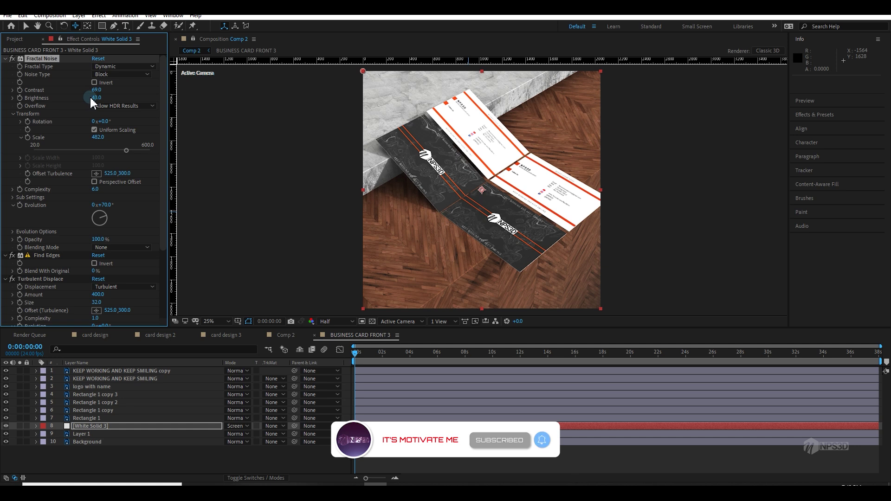
{"action": "left_click_drag", "start_coordinate": [107, 205], "coordinate": [141, 210]}
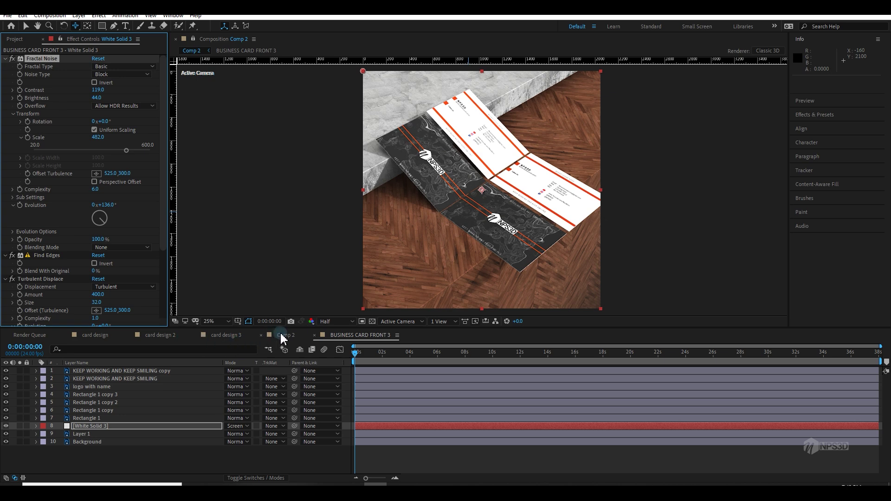
{"action": "scroll", "coordinate": [458, 179], "scroll_direction": "up", "scroll_amount": 2}
{"action": "key", "text": "h"}
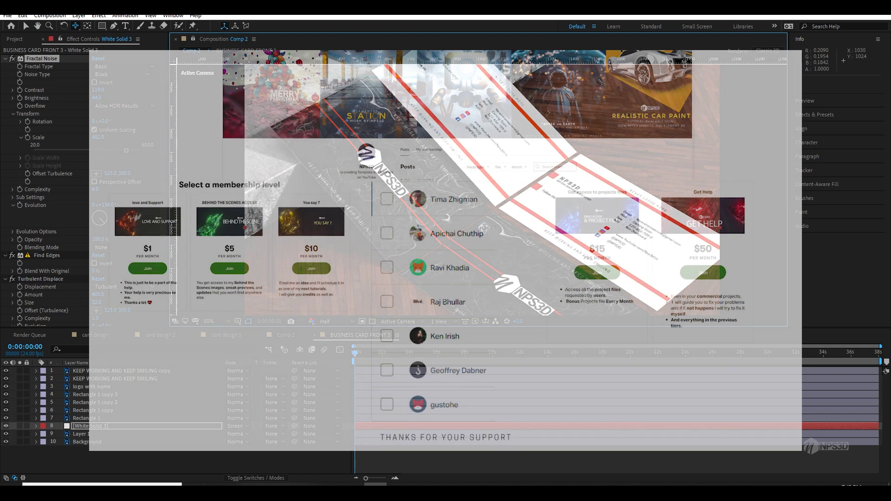
{"action": "key", "text": "c"}
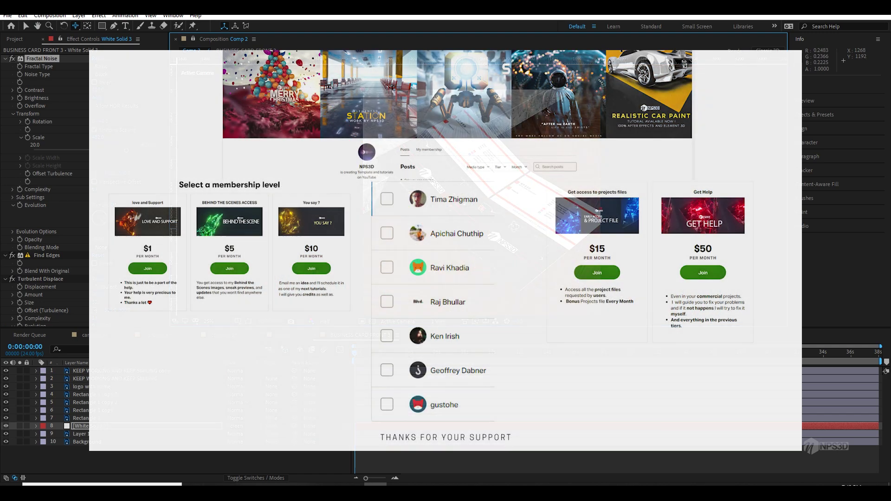